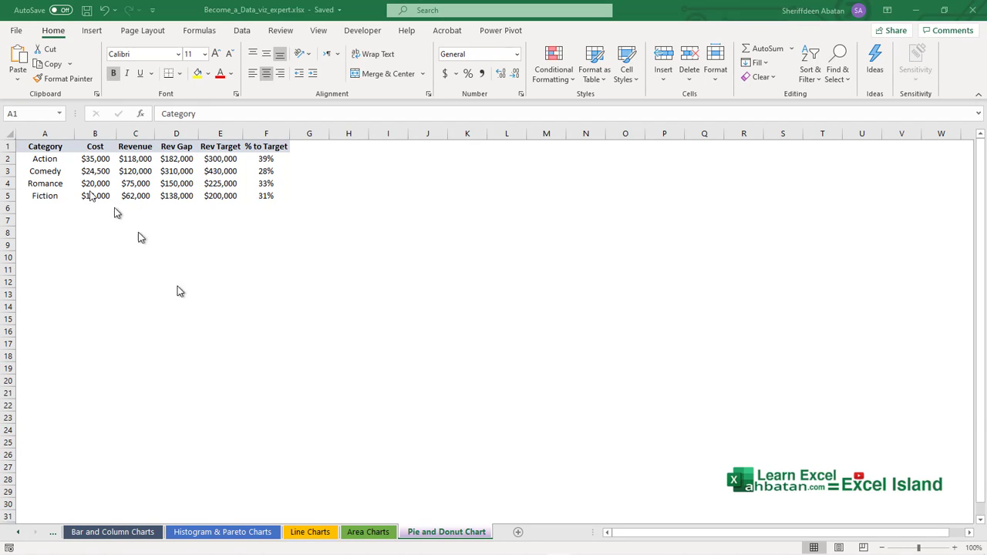
# Examine the Category column and the Cost, Revenue, Rev Gap, Rev Target and % to Target columns of the table
pyautogui.moveTo(48, 146); pyautogui.dragTo(52, 202)
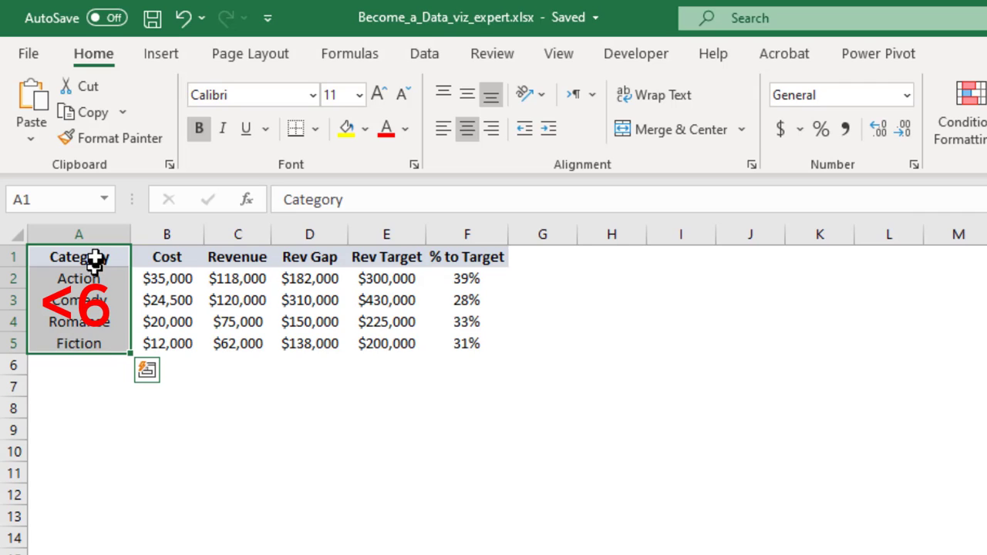
pyautogui.click(94, 259)
pyautogui.click(172, 263)
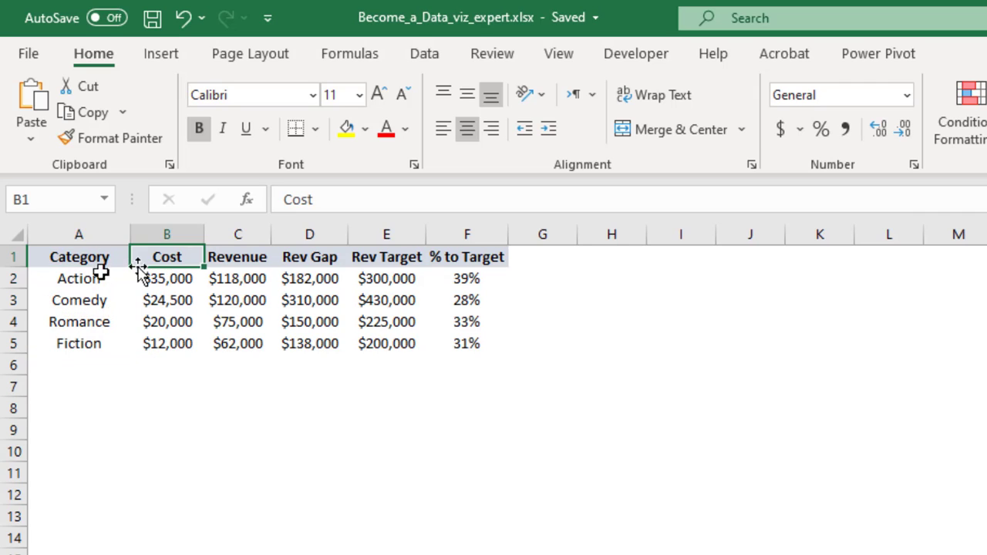
pyautogui.click(82, 260)
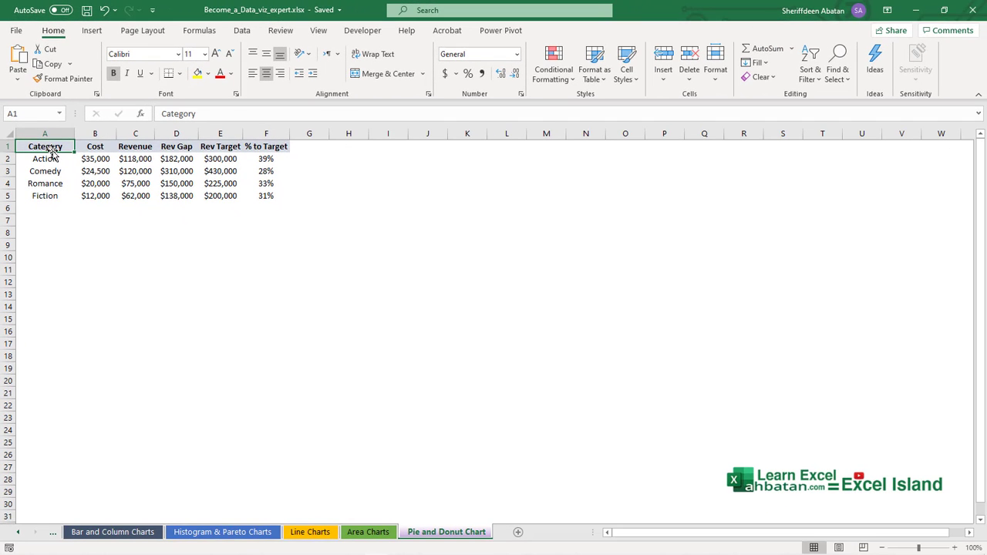
pyautogui.click(95, 147)
pyautogui.click(139, 146)
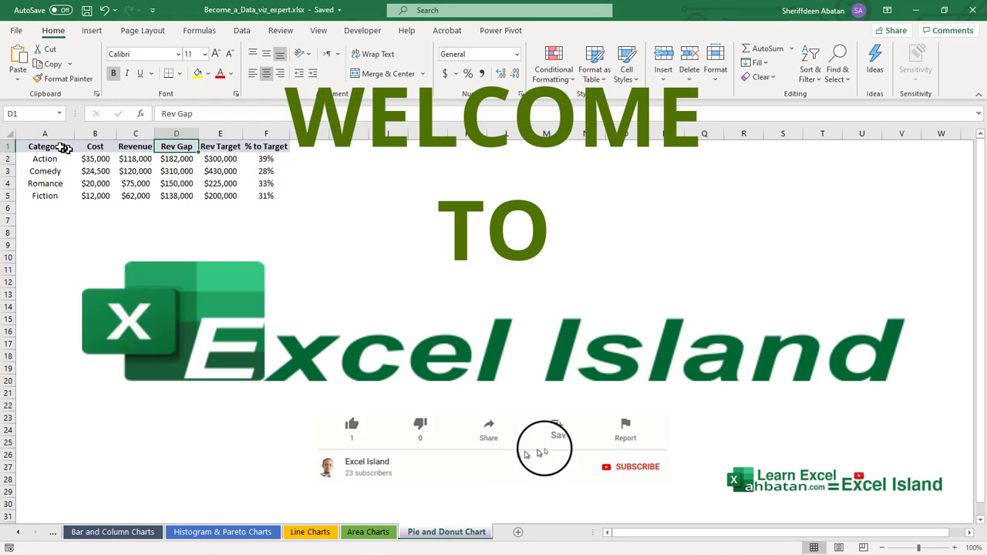
pyautogui.moveTo(45, 146); pyautogui.dragTo(261, 194)
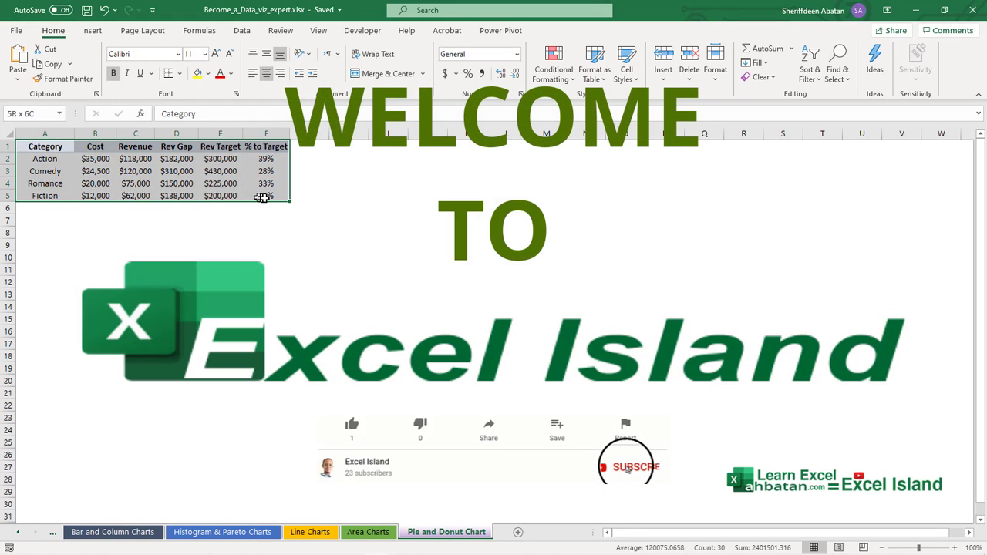
pyautogui.click(48, 147)
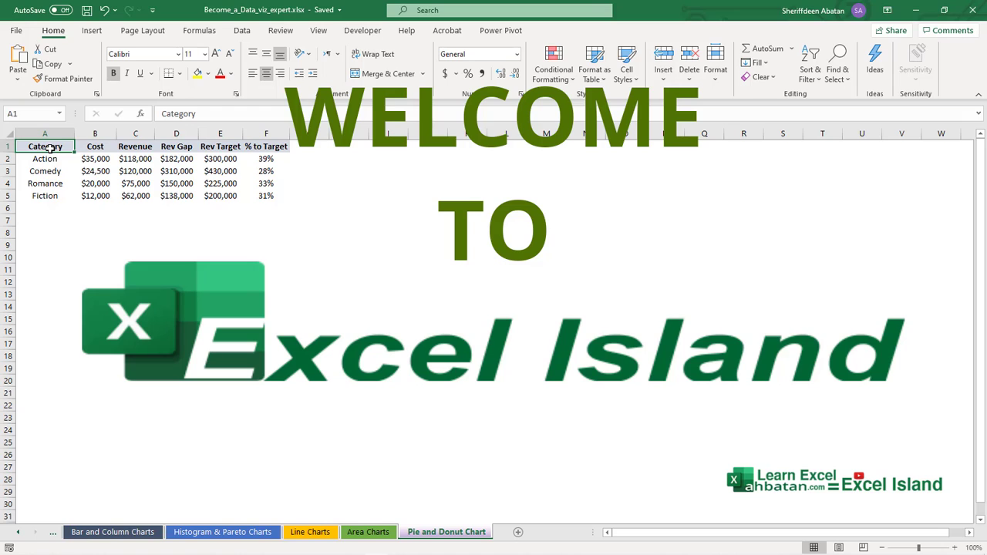
pyautogui.moveTo(48, 147); pyautogui.dragTo(54, 196)
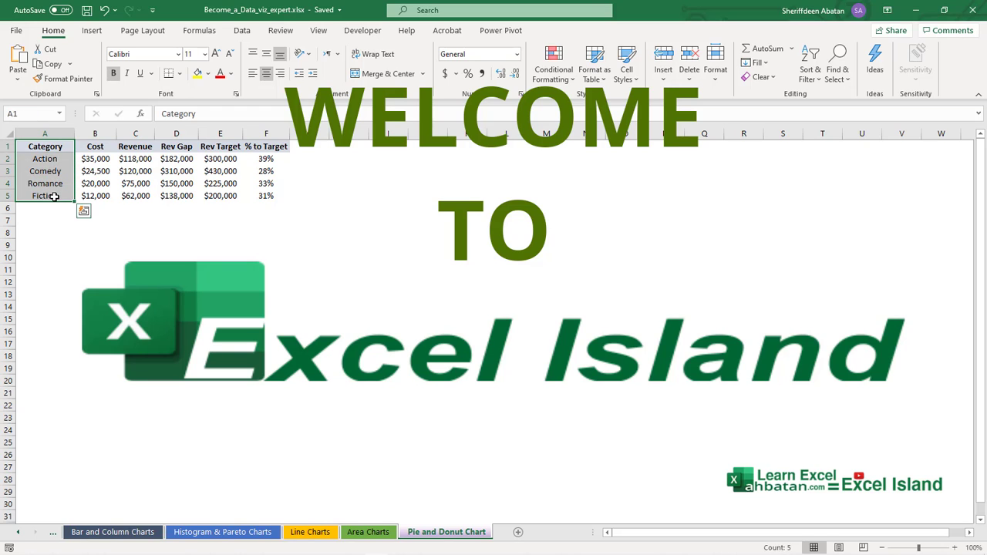
pyautogui.click(53, 197)
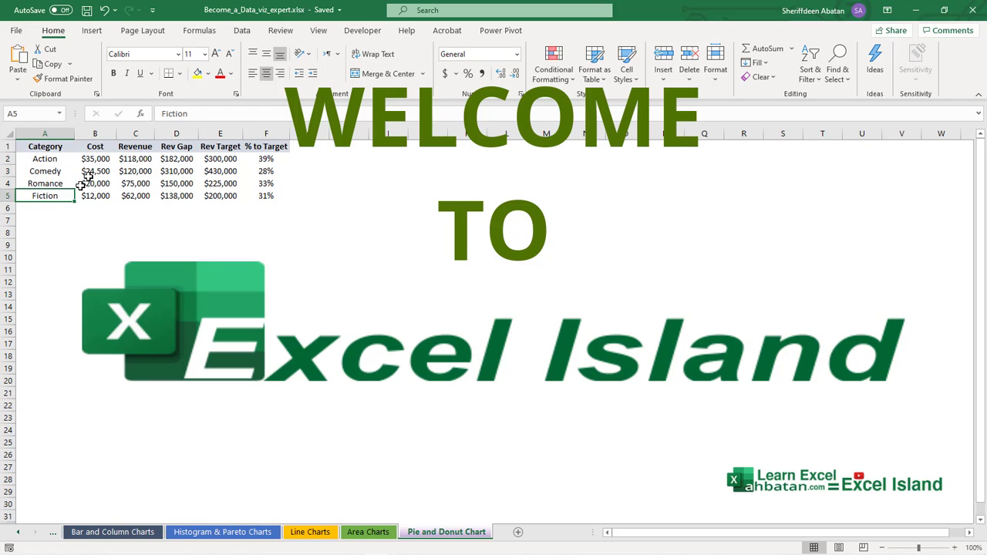
pyautogui.click(97, 148)
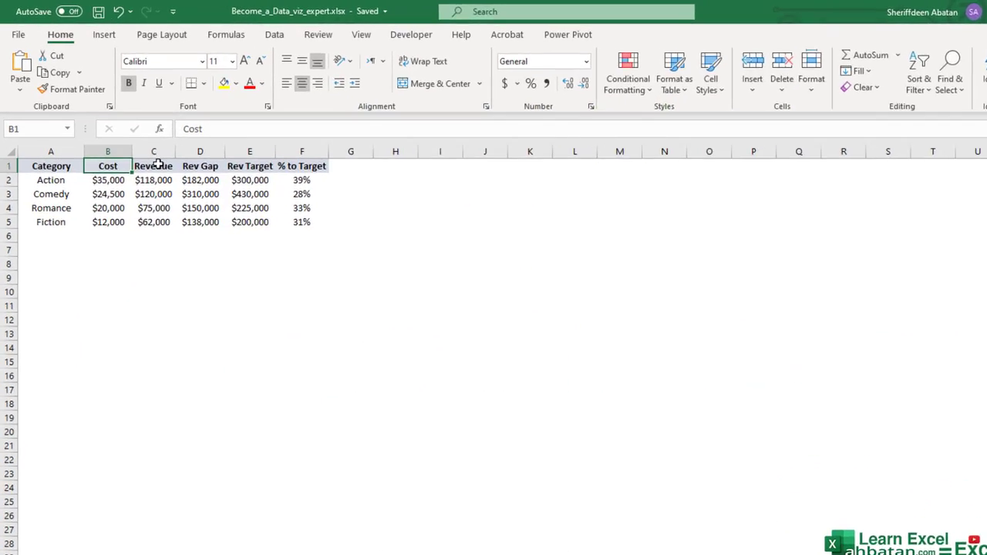
pyautogui.click(158, 165)
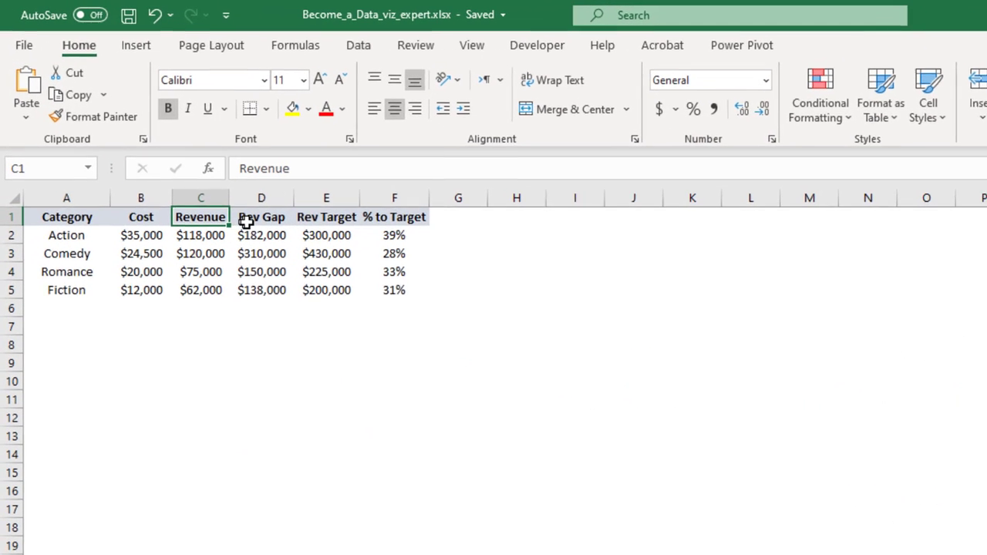
pyautogui.click(199, 166)
pyautogui.click(249, 166)
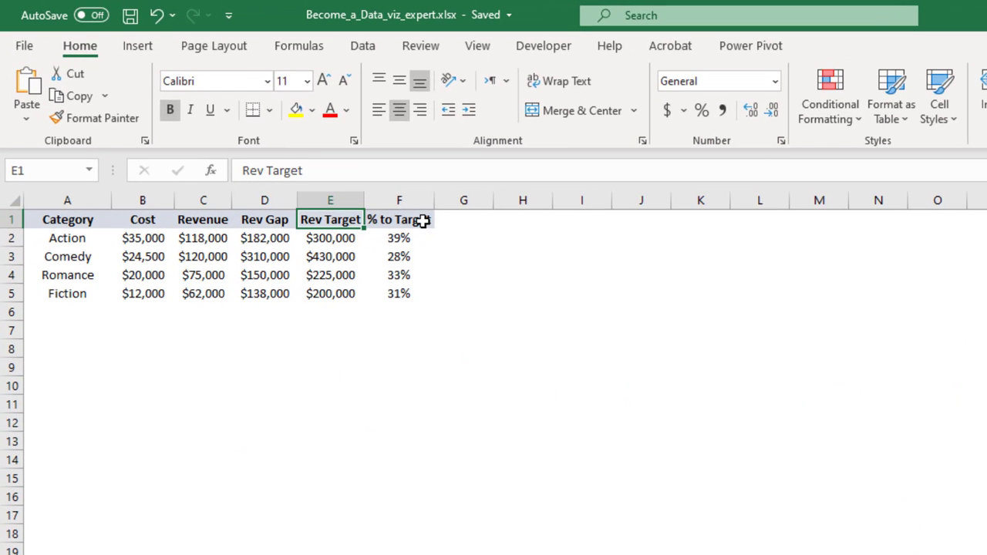
pyautogui.click(423, 221)
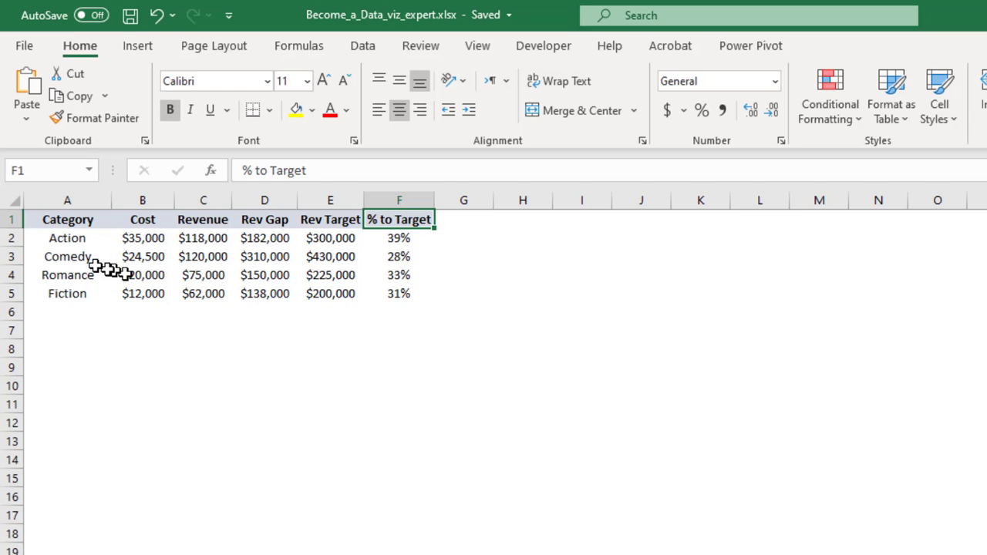
pyautogui.click(46, 223)
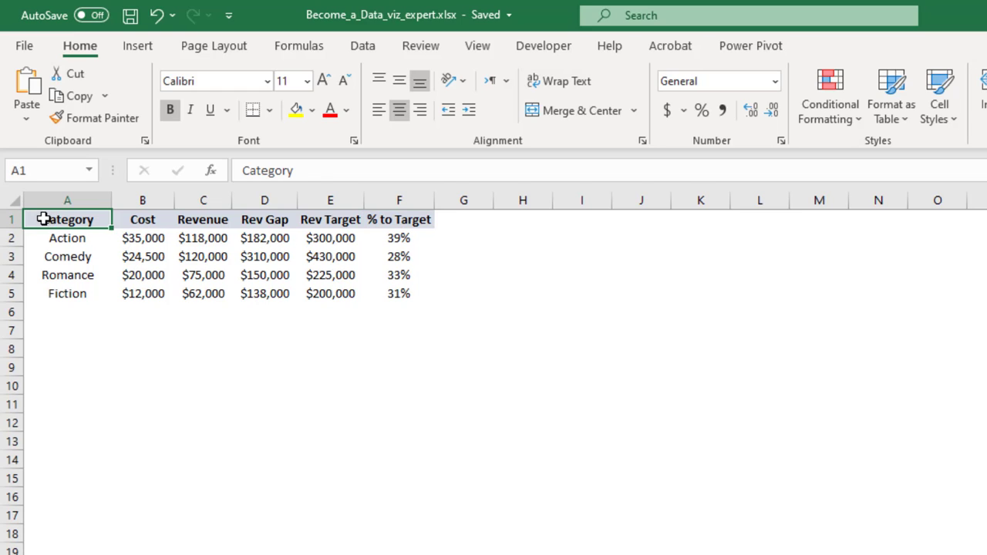
# Insert a 2-D pie chart from the Category, Cost and Revenue data in A1:C5, and place it enlarged below the table
pyautogui.moveTo(43, 218); pyautogui.dragTo(211, 299)
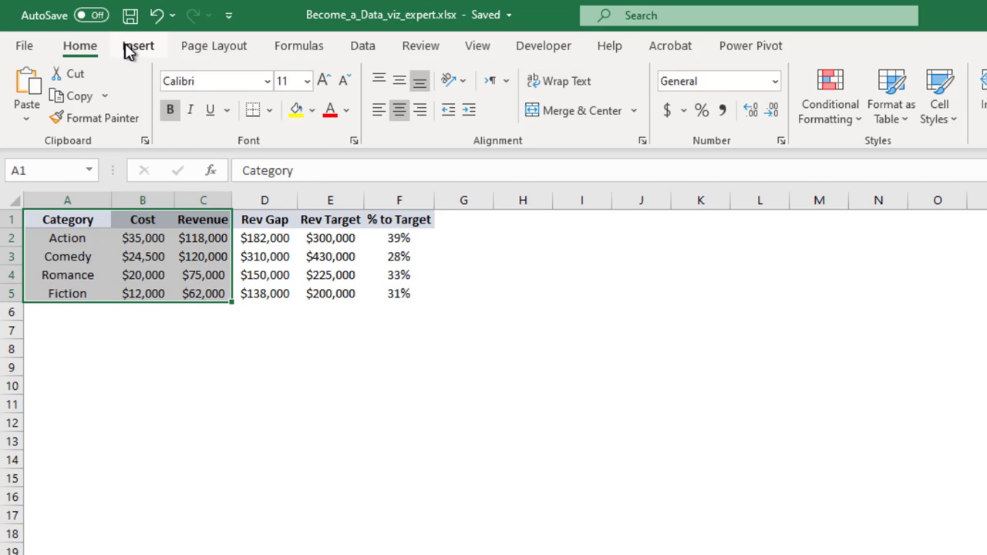
pyautogui.click(130, 45)
pyautogui.click(677, 117)
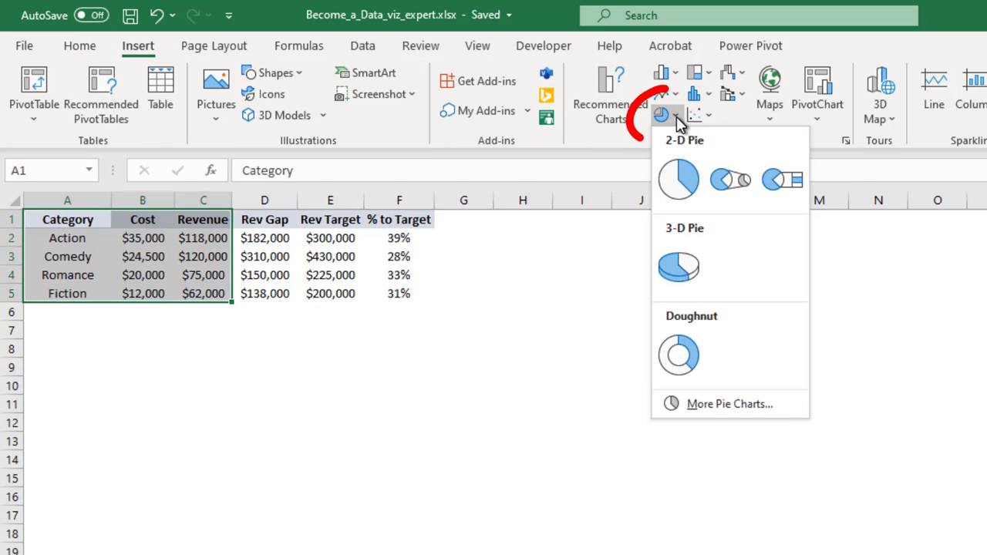
pyautogui.click(686, 173)
pyautogui.moveTo(634, 373); pyautogui.dragTo(166, 359)
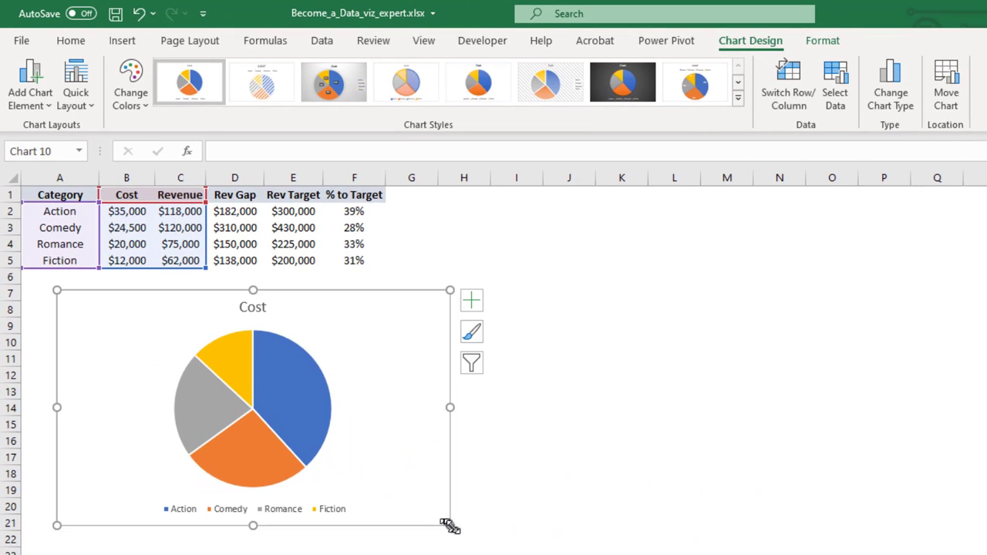
pyautogui.moveTo(450, 525); pyautogui.dragTo(577, 554)
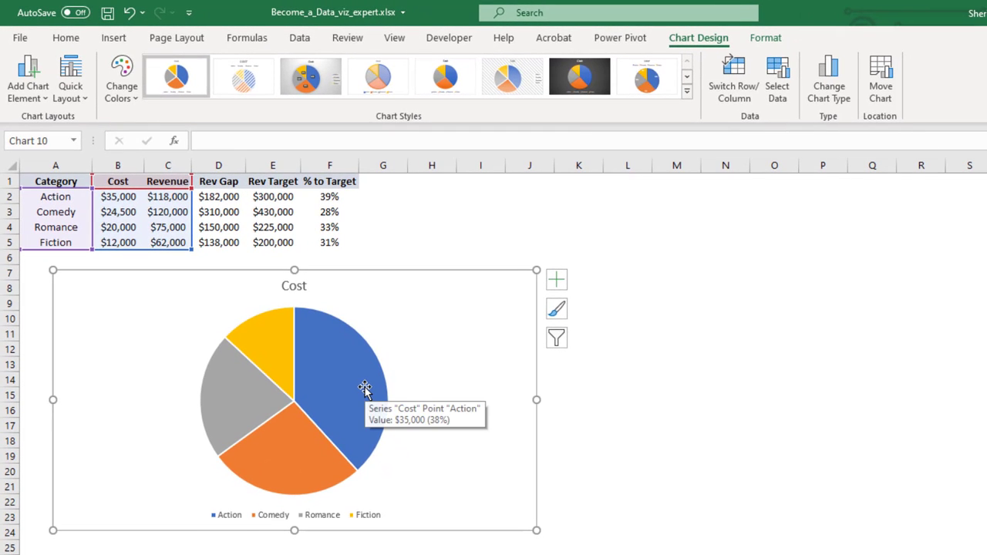
# Add data labels to the pie slices and format them in white, bold, size 11 text
pyautogui.rightClick(332, 369)
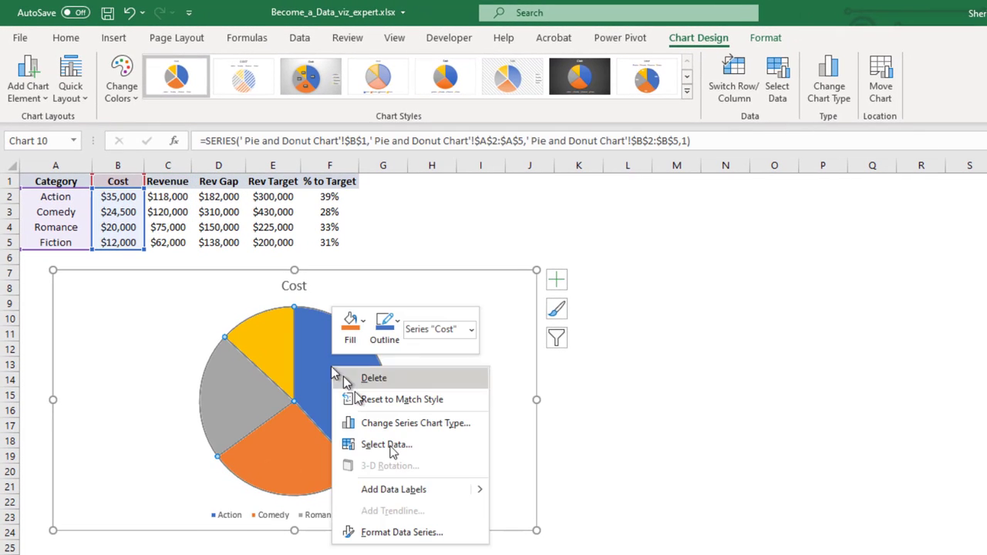
pyautogui.click(408, 491)
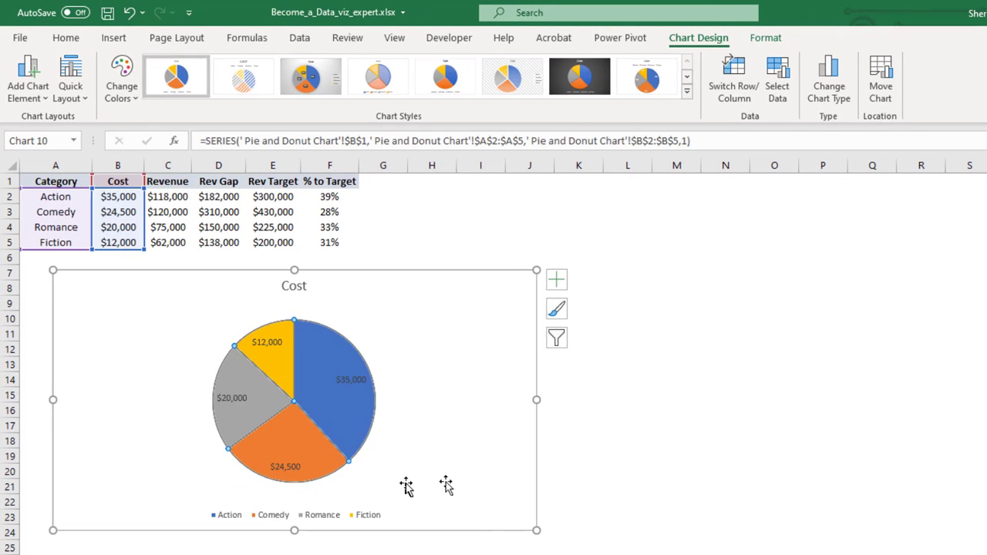
pyautogui.click(345, 382)
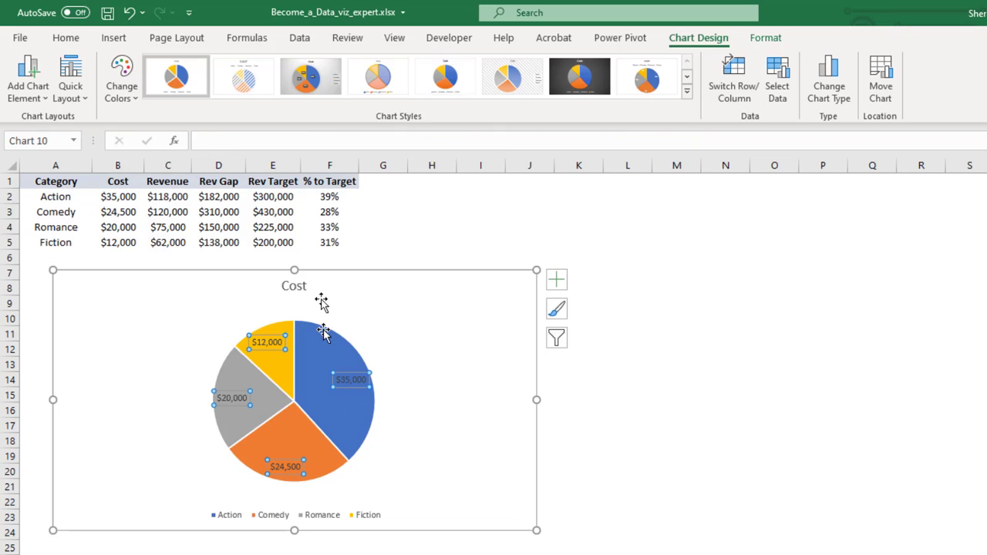
pyautogui.click(66, 37)
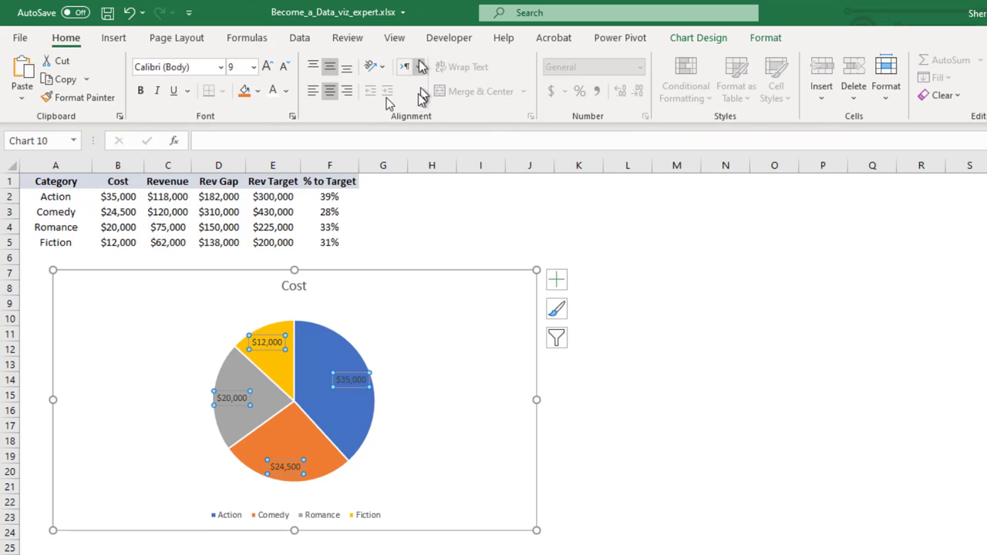
pyautogui.click(271, 93)
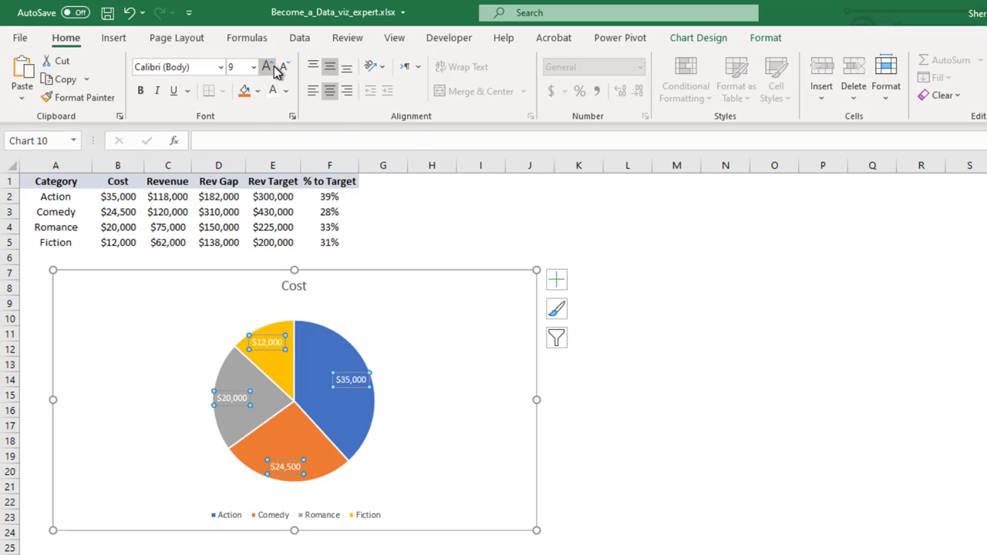
pyautogui.hotkey('ctrl', 'b')
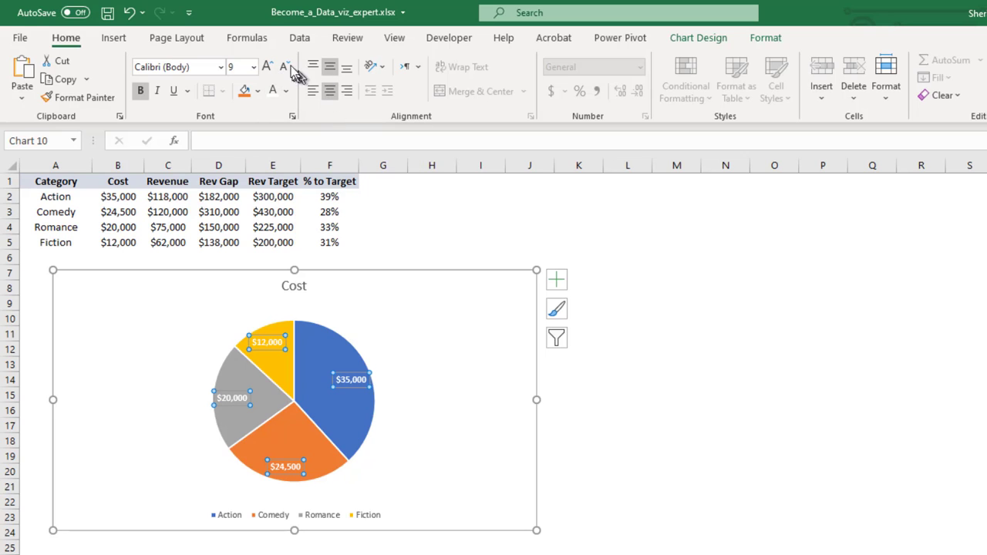
pyautogui.click(274, 64)
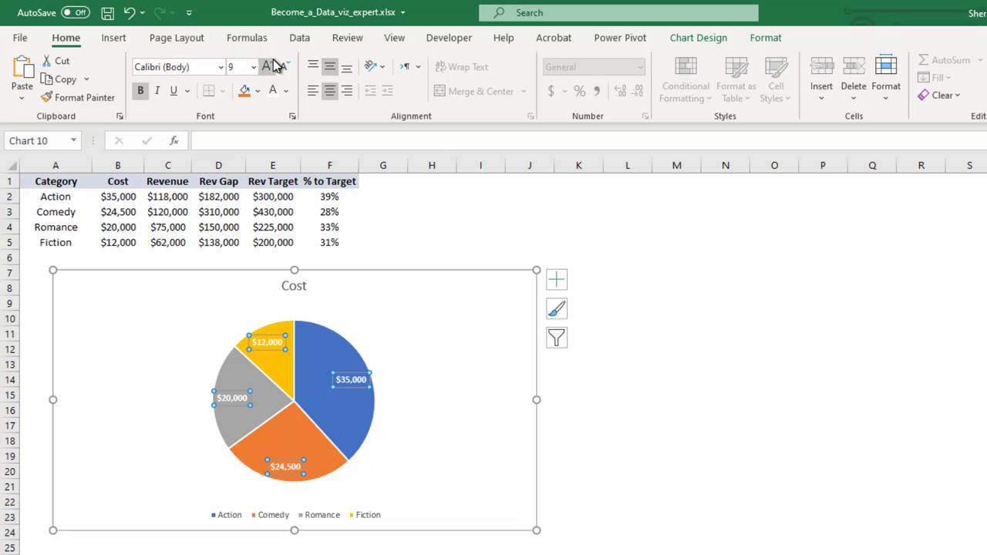
pyautogui.click(274, 65)
pyautogui.click(274, 67)
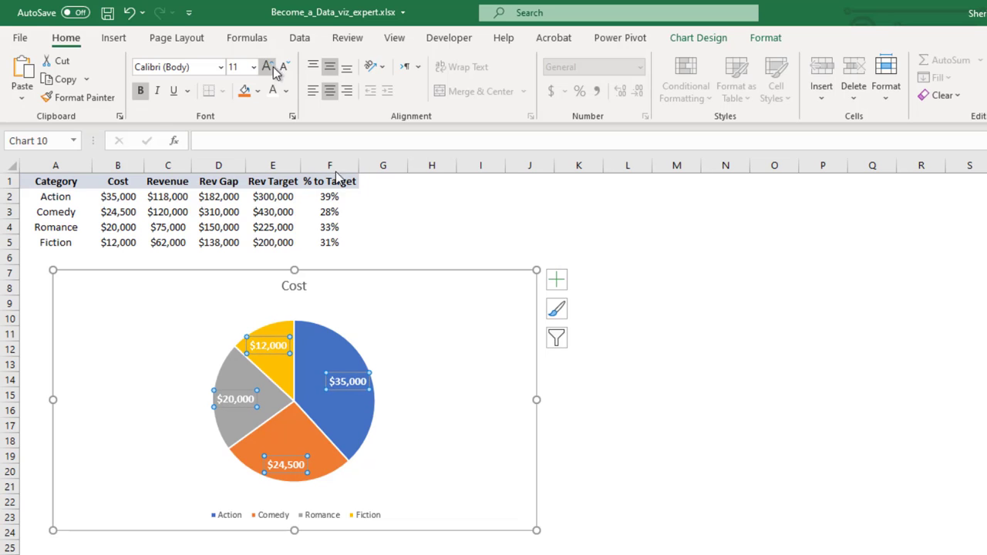
# Make the pie's data labels show percentages instead of values, positioned at the center of the slices
pyautogui.rightClick(351, 380)
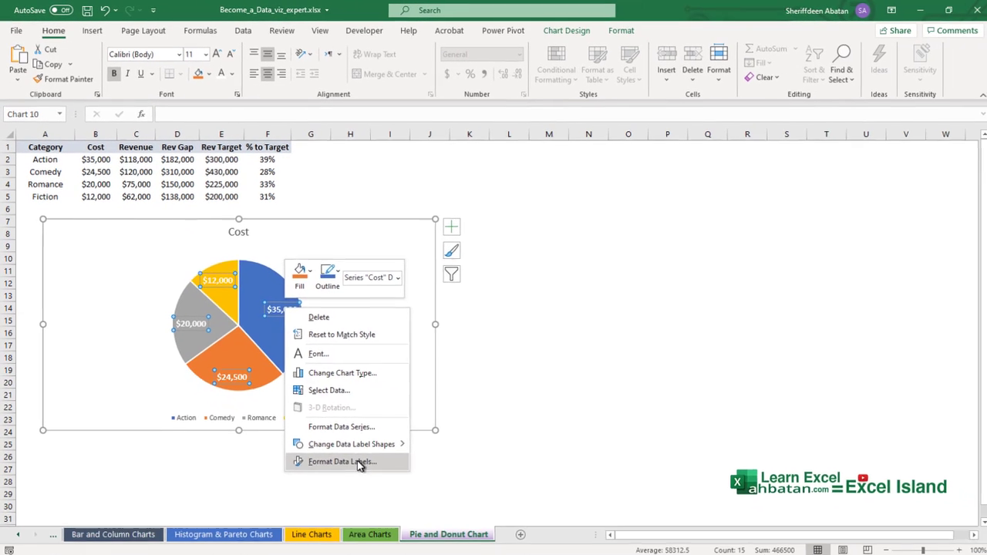
pyautogui.click(417, 532)
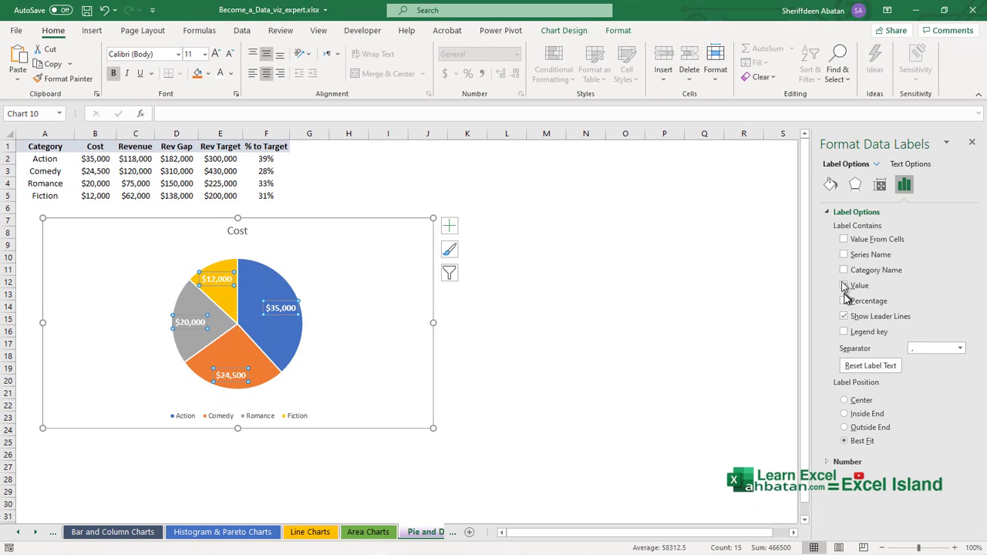
pyautogui.click(843, 285)
pyautogui.click(845, 301)
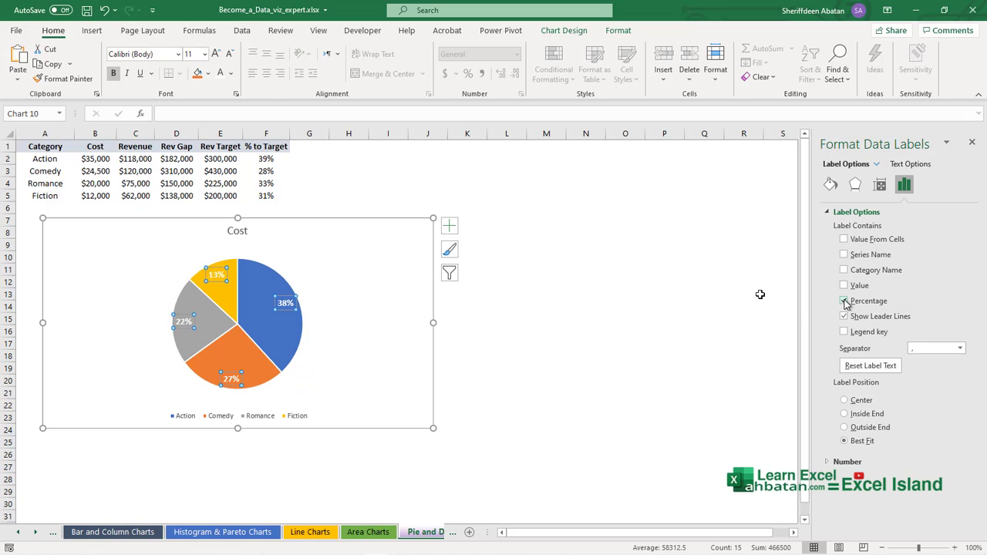
pyautogui.click(862, 402)
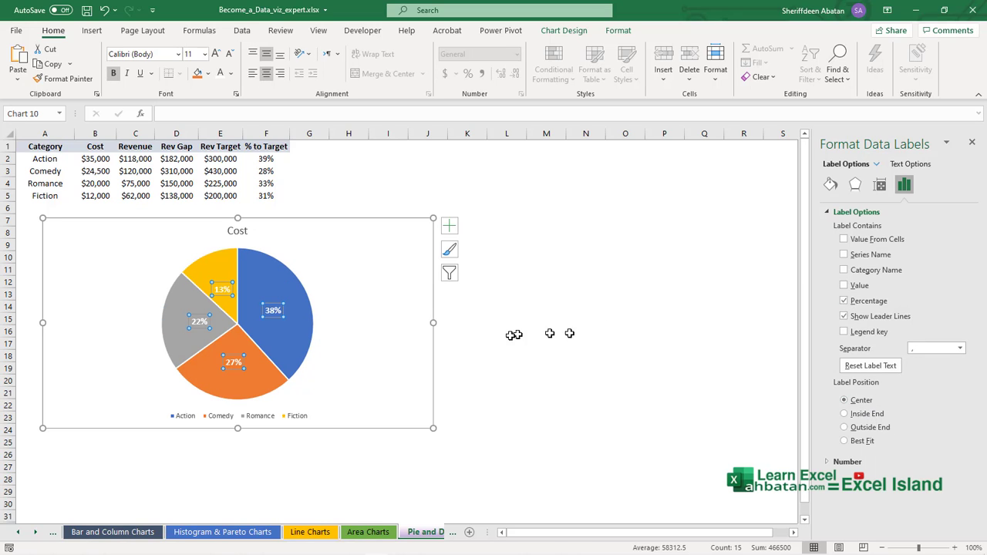
pyautogui.click(505, 281)
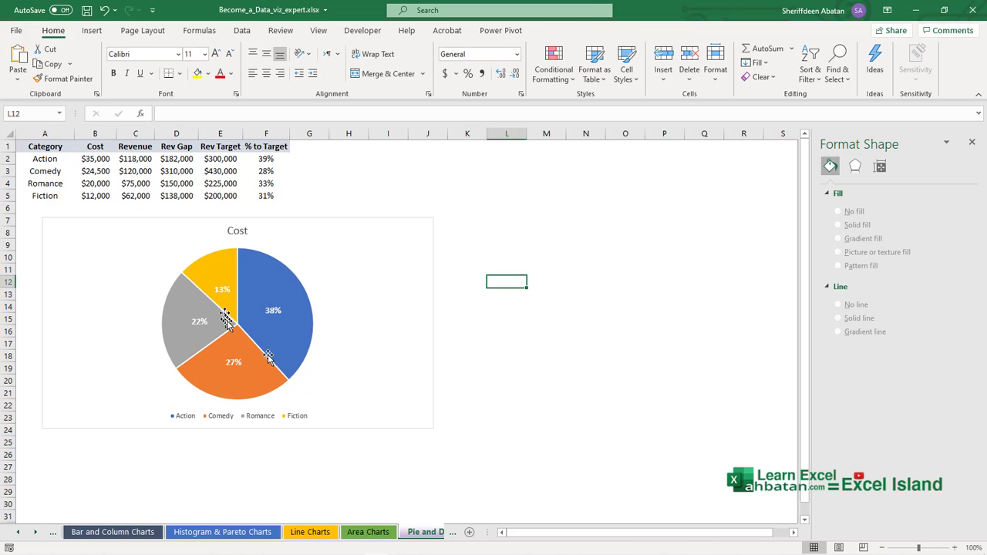
# Narrow the pie chart's frame from its outer side so that it ends within column H
pyautogui.click(278, 304)
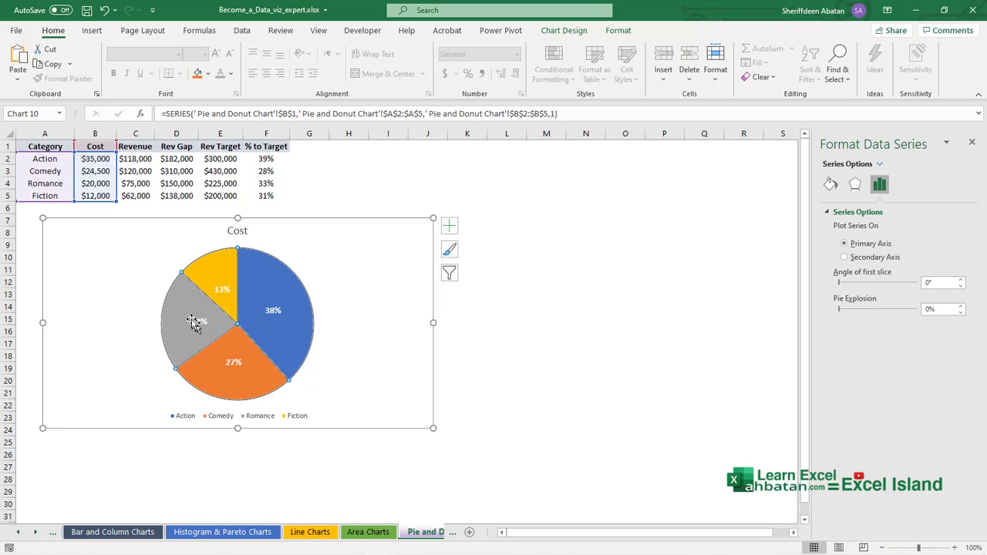
pyautogui.click(213, 279)
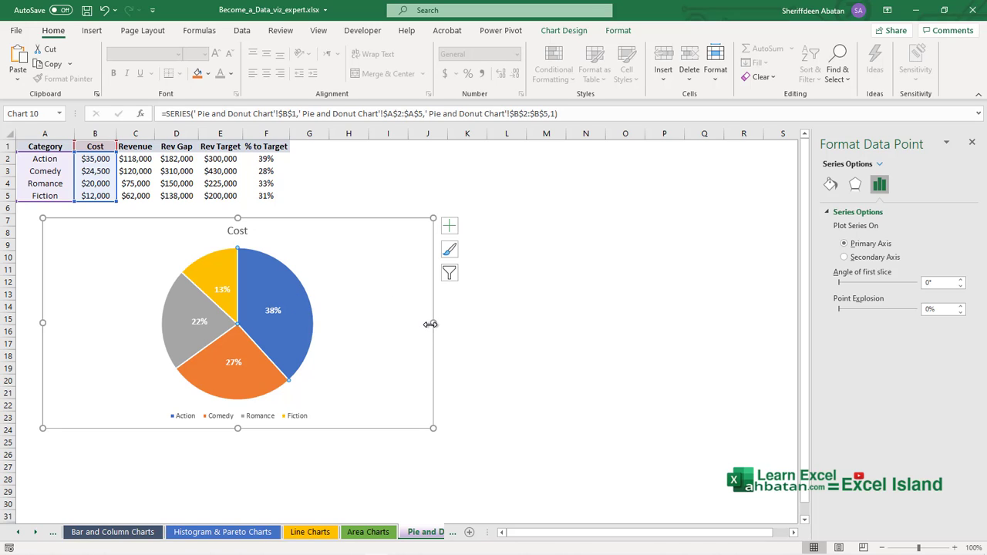
pyautogui.moveTo(430, 324); pyautogui.dragTo(353, 313)
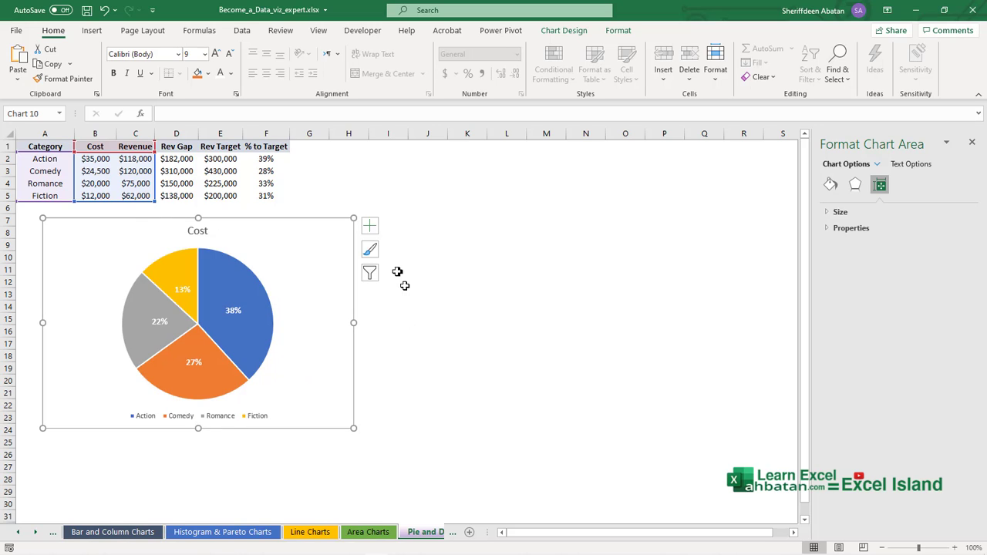
# Compare the pie chart's title with the Revenue column of the source table
pyautogui.click(193, 229)
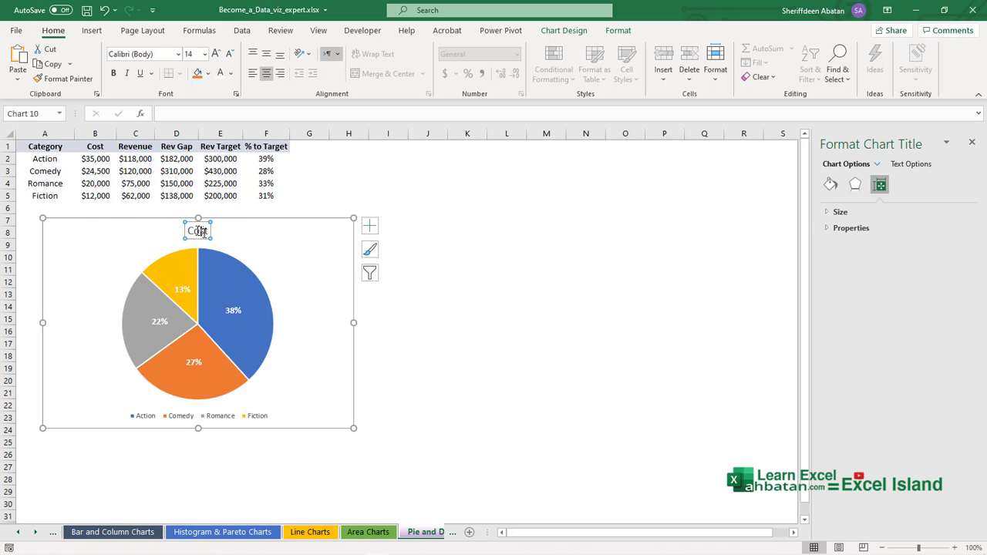
pyautogui.click(136, 134)
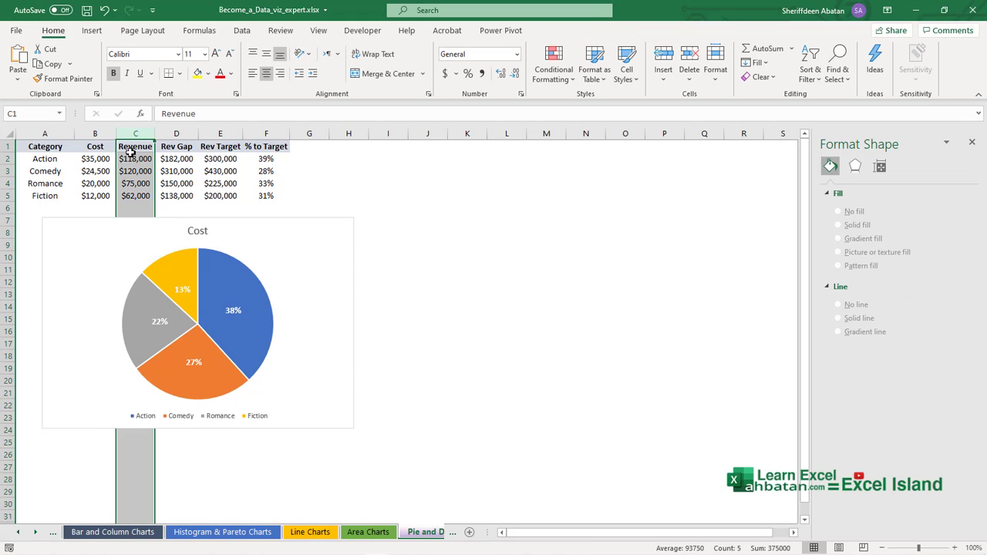
# Duplicate the Cost pie chart, placing the copy at cell I7 beside the original
pyautogui.click(133, 149)
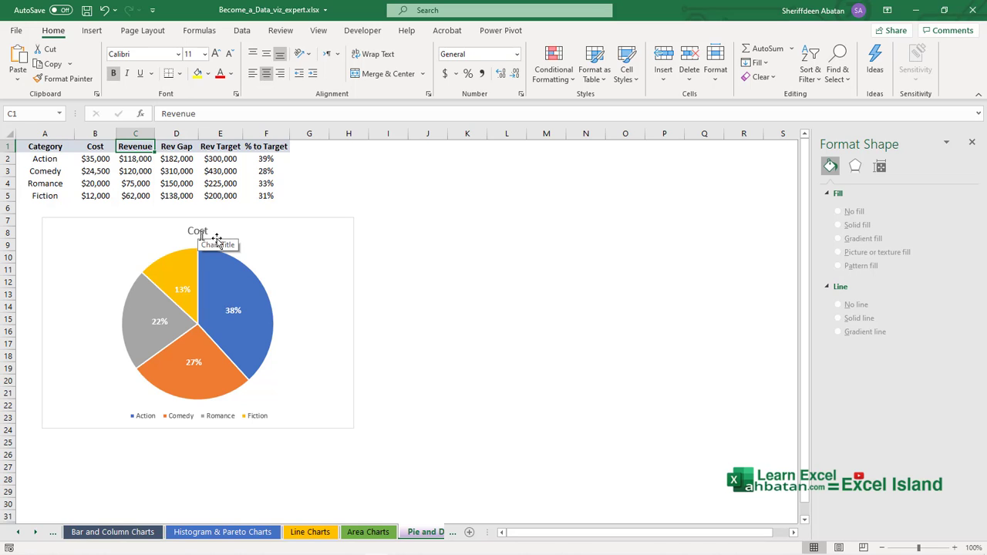
pyautogui.click(316, 242)
pyautogui.rightClick(315, 242)
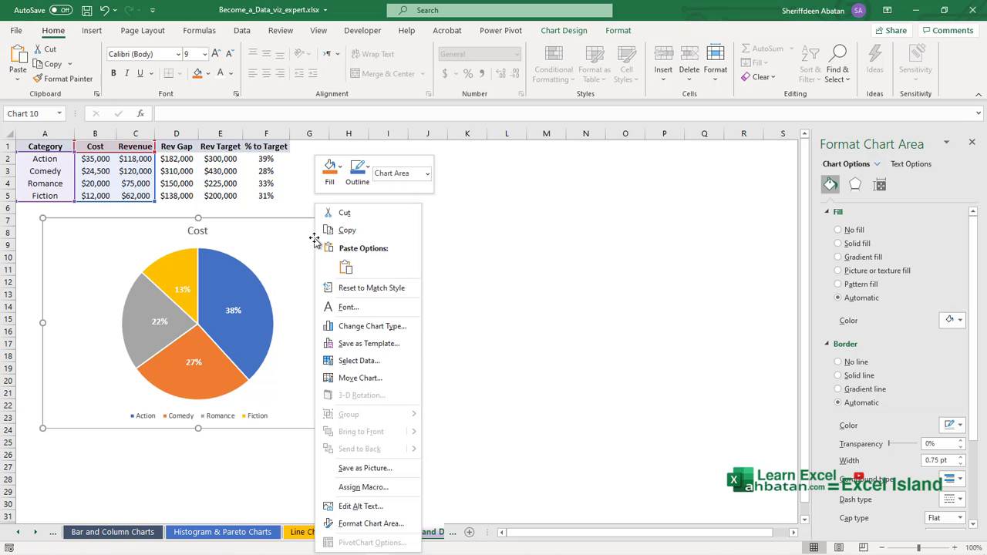
pyautogui.press('Escape')
pyautogui.click(400, 225)
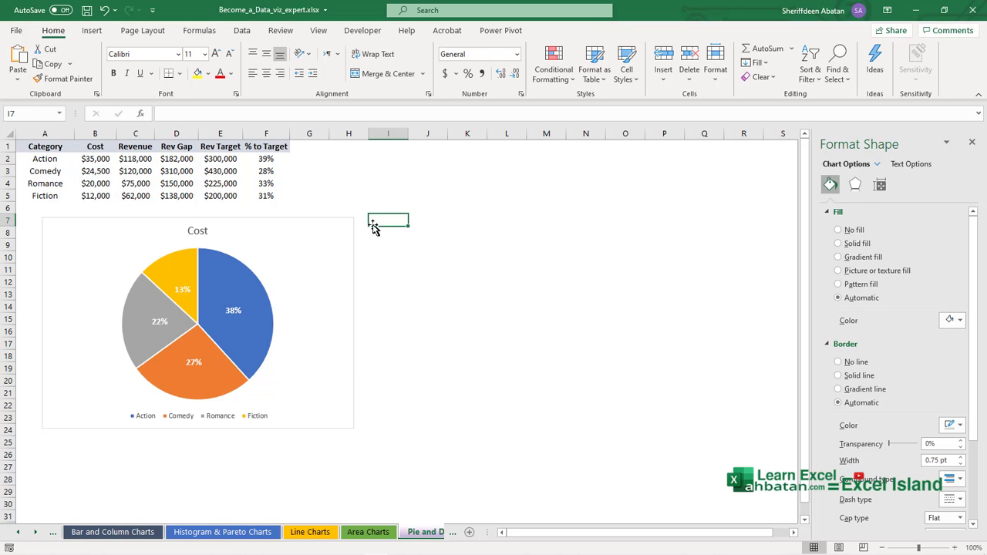
pyautogui.hotkey('ctrl', 'v')
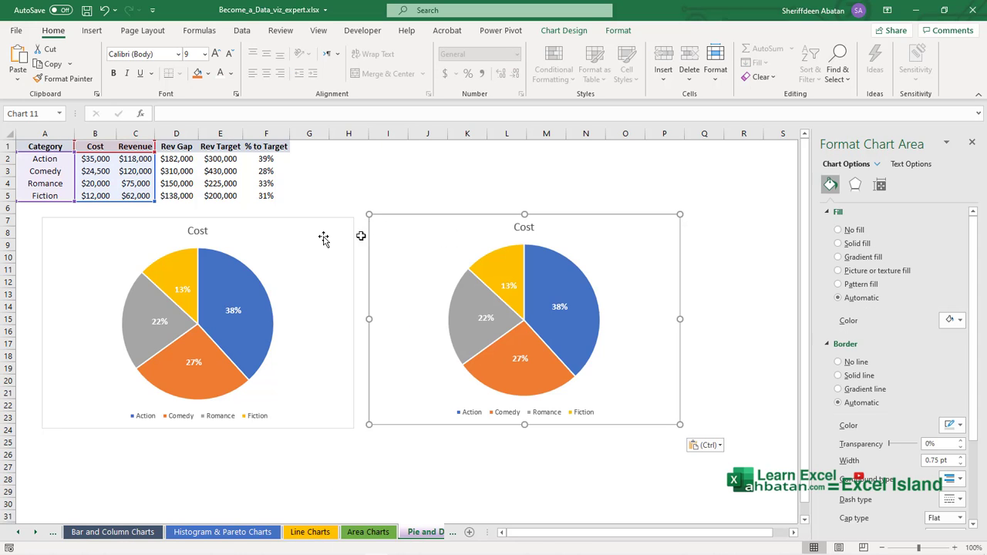
# Narrow and shift the original pie chart so it ends within column G, and move the copy to start in column H
pyautogui.click(341, 337)
pyautogui.moveTo(352, 324); pyautogui.dragTo(323, 324)
pyautogui.moveTo(277, 247); pyautogui.dragTo(280, 239)
pyautogui.click(424, 260)
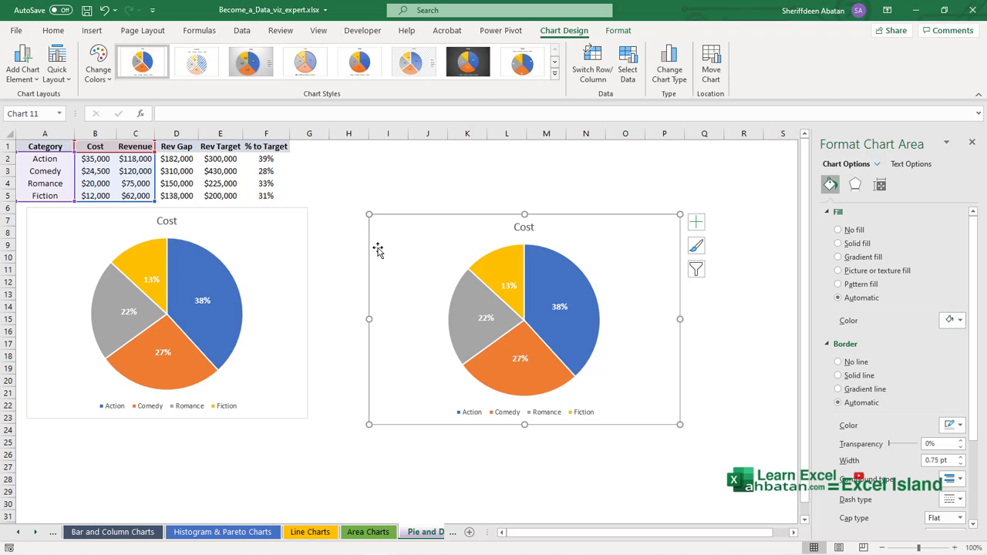
pyautogui.moveTo(403, 249); pyautogui.dragTo(370, 244)
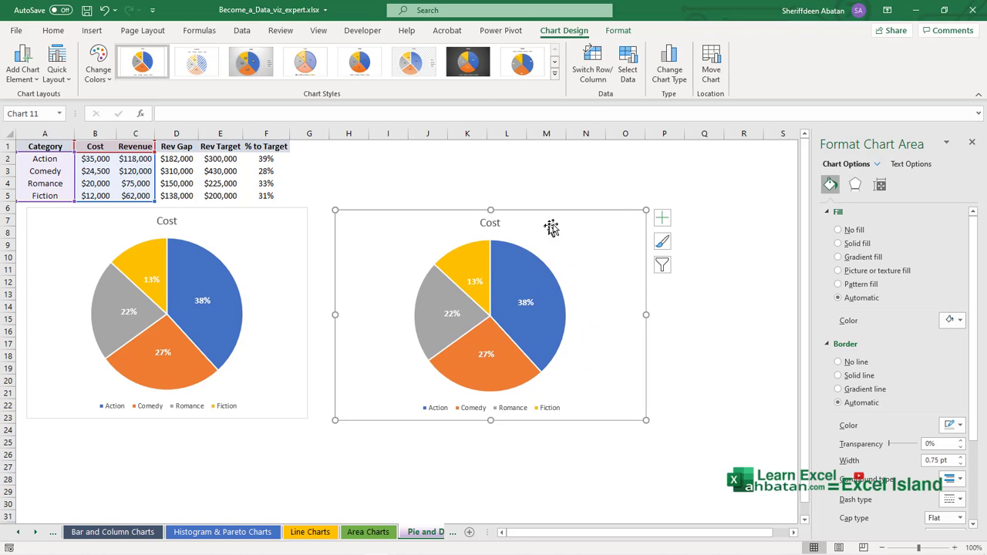
# Change the copied chart to a doughnut with Cost and Revenue rings, and delete its outer Revenue ring
pyautogui.rightClick(556, 225)
pyautogui.click(618, 330)
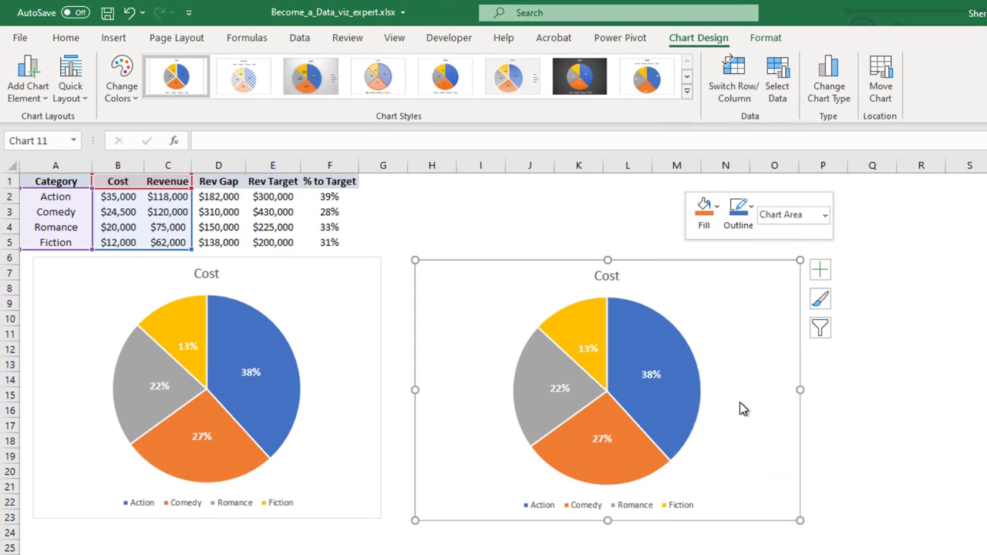
pyautogui.click(682, 190)
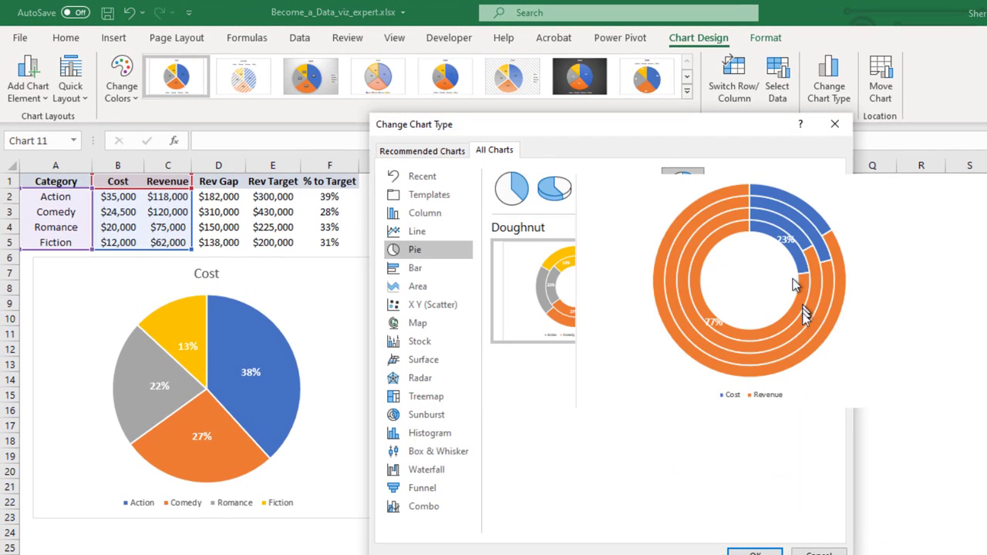
pyautogui.click(745, 549)
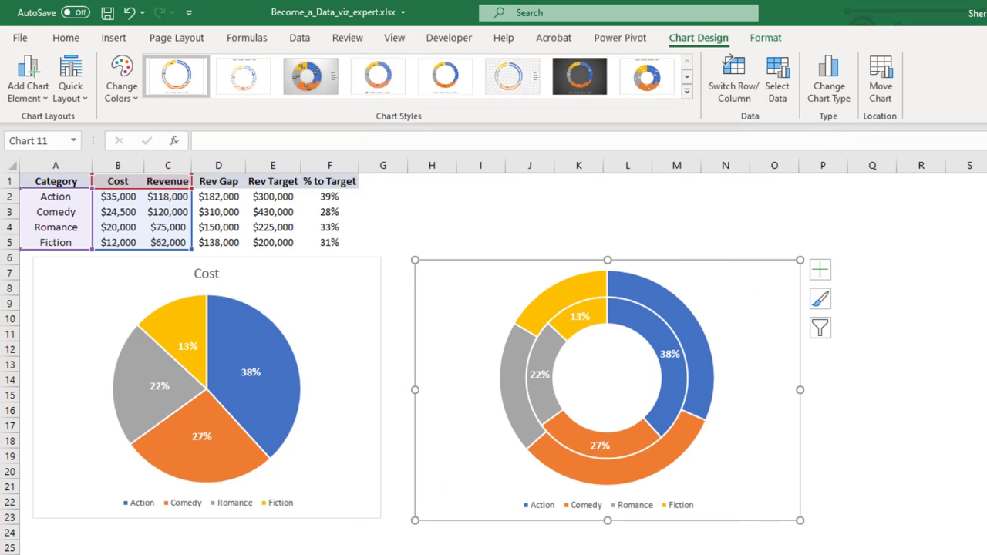
pyautogui.click(685, 327)
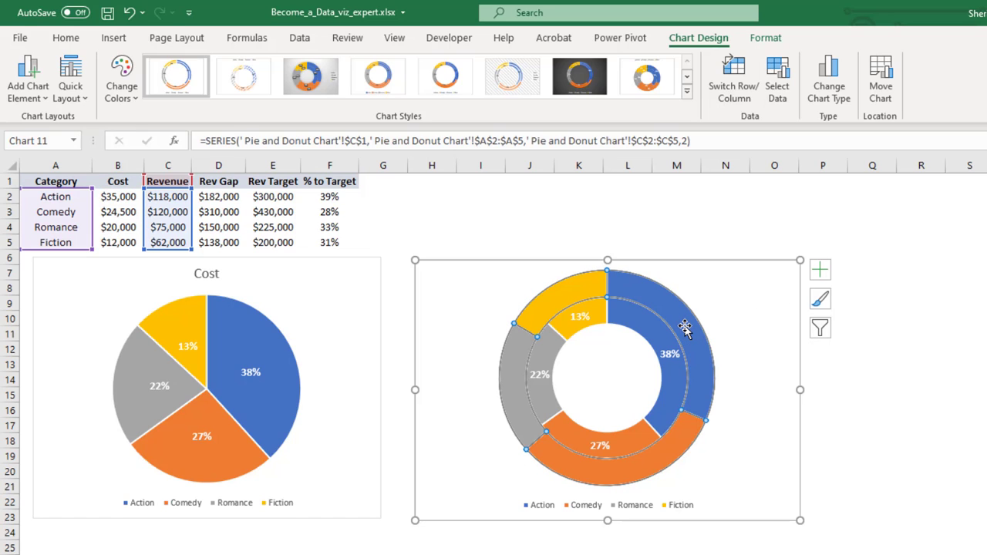
pyautogui.press('Delete')
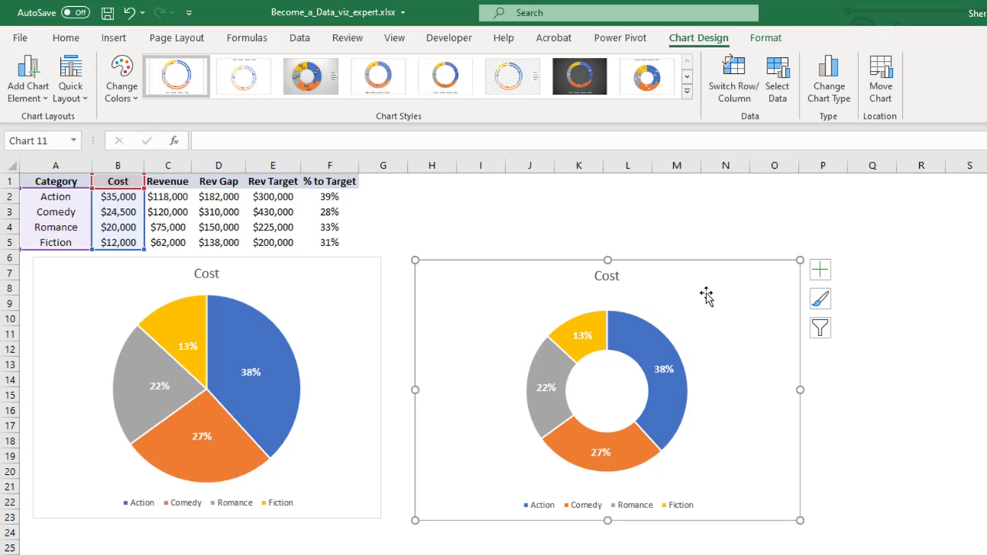
# Add a data series to the doughnut chart, named from cell C1 and with values from C2:C5
pyautogui.rightClick(706, 295)
pyautogui.click(777, 448)
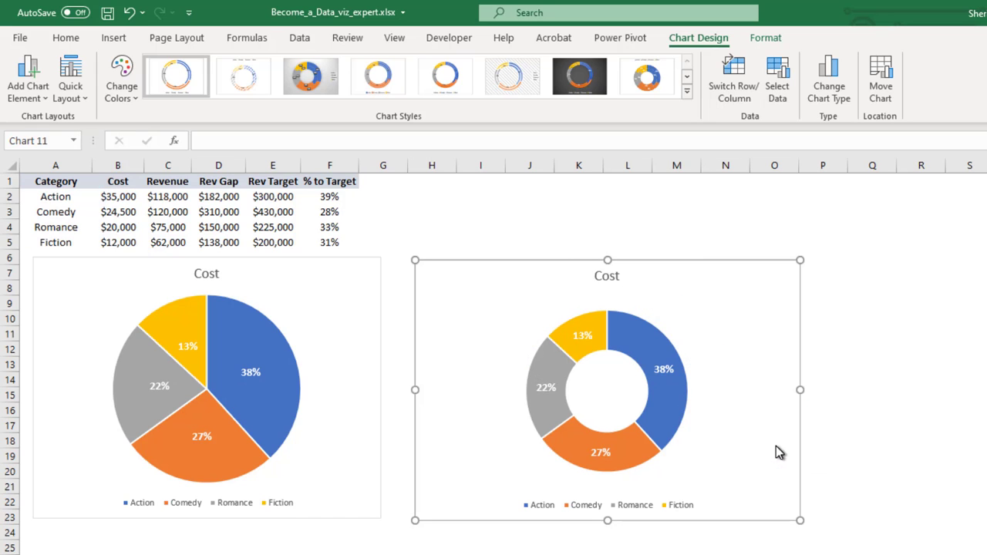
pyautogui.click(386, 337)
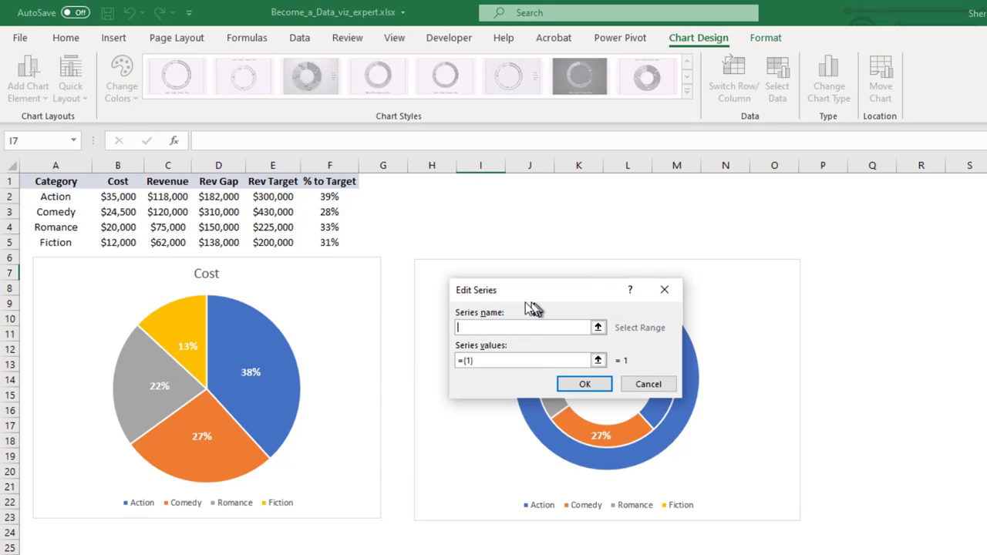
pyautogui.click(158, 183)
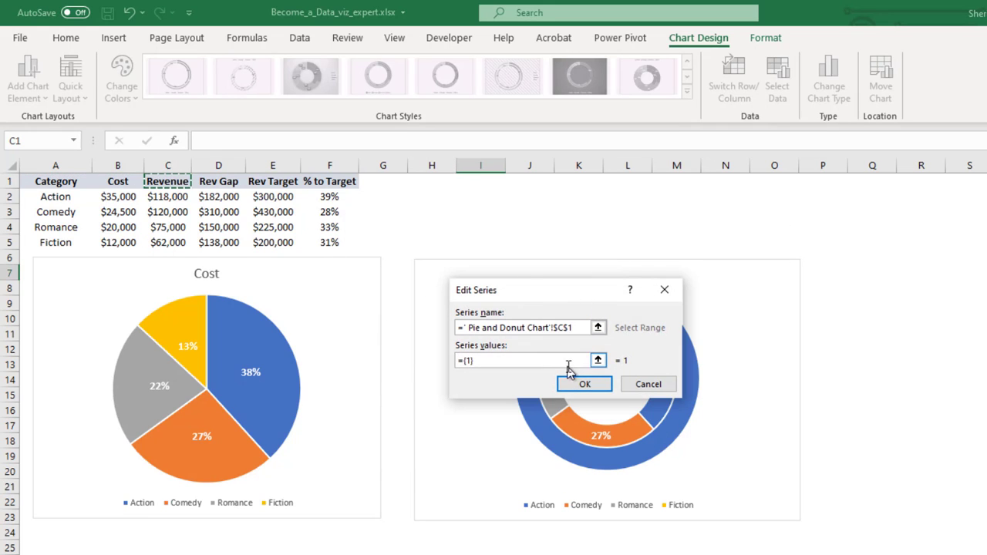
pyautogui.click(597, 360)
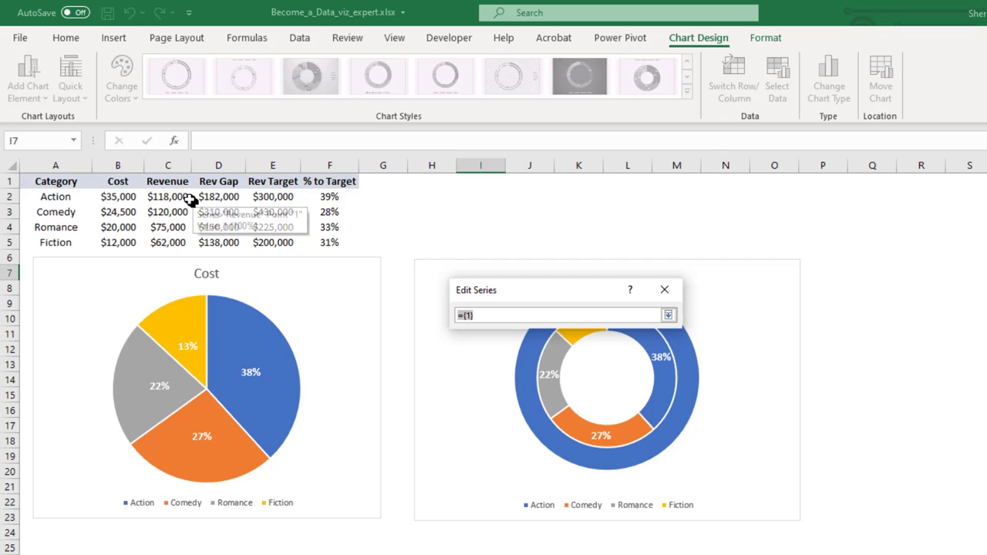
pyautogui.moveTo(189, 199); pyautogui.dragTo(179, 243)
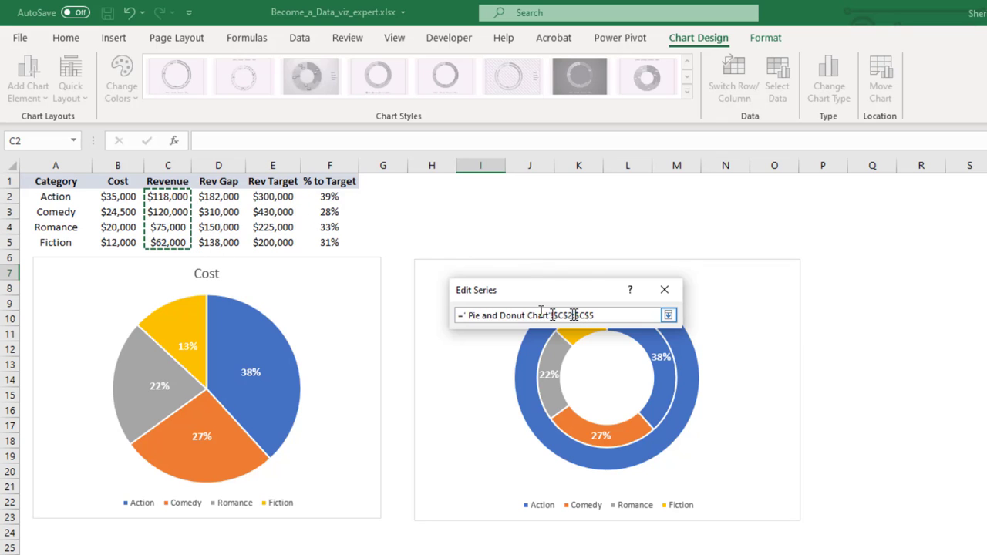
pyautogui.click(668, 317)
pyautogui.click(589, 389)
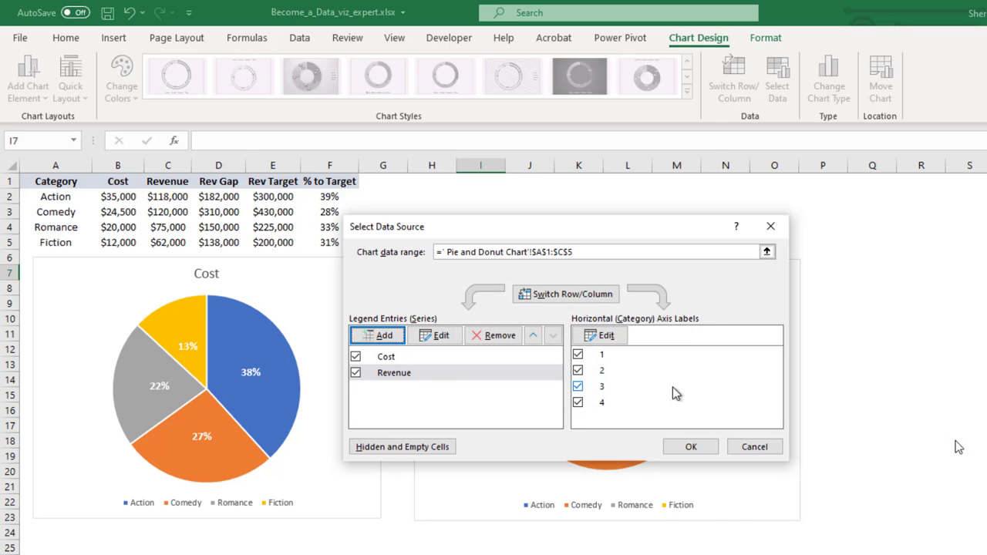
pyautogui.click(700, 449)
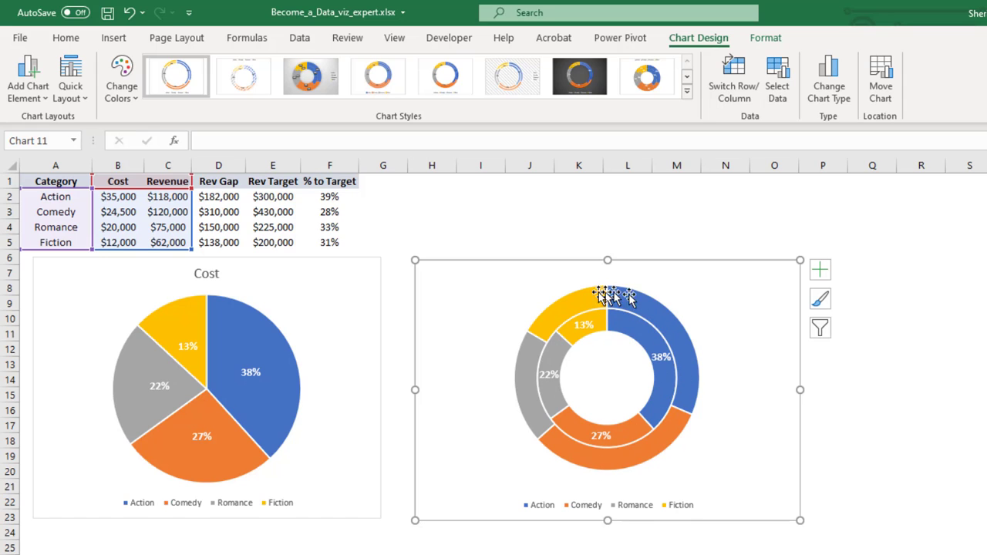
# Try pulling the outer ring's slices apart and undo the explosion
pyautogui.moveTo(663, 368); pyautogui.dragTo(683, 370)
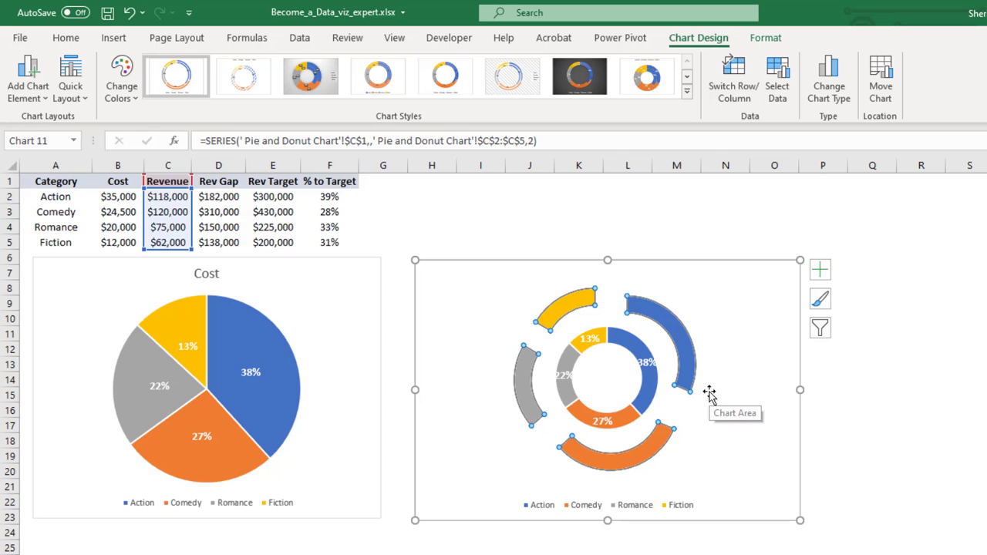
pyautogui.hotkey('ctrl', 'z')
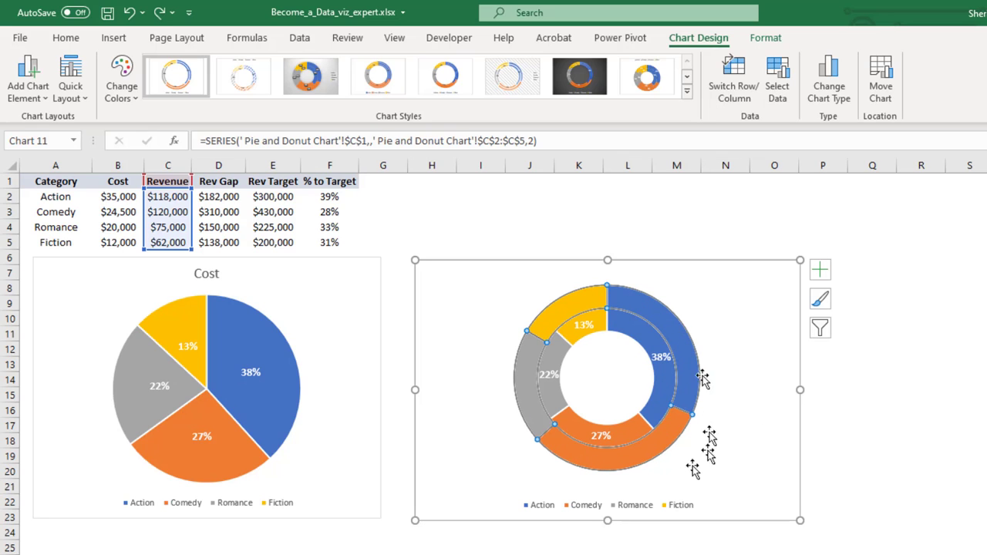
pyautogui.click(721, 227)
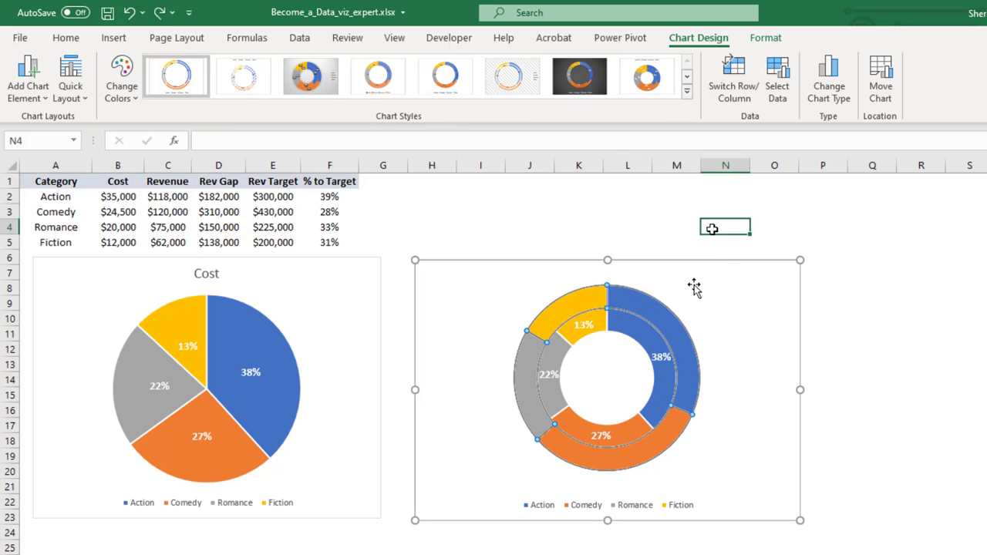
# Add data labels to the outer Revenue ring, showing the series name instead of the values
pyautogui.click(666, 322)
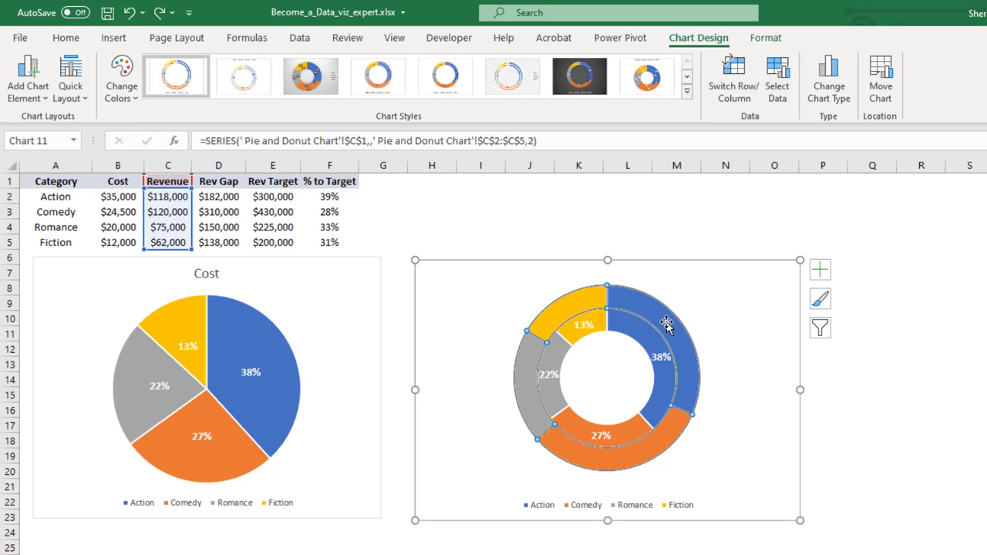
pyautogui.rightClick(667, 322)
pyautogui.click(768, 445)
pyautogui.click(683, 336)
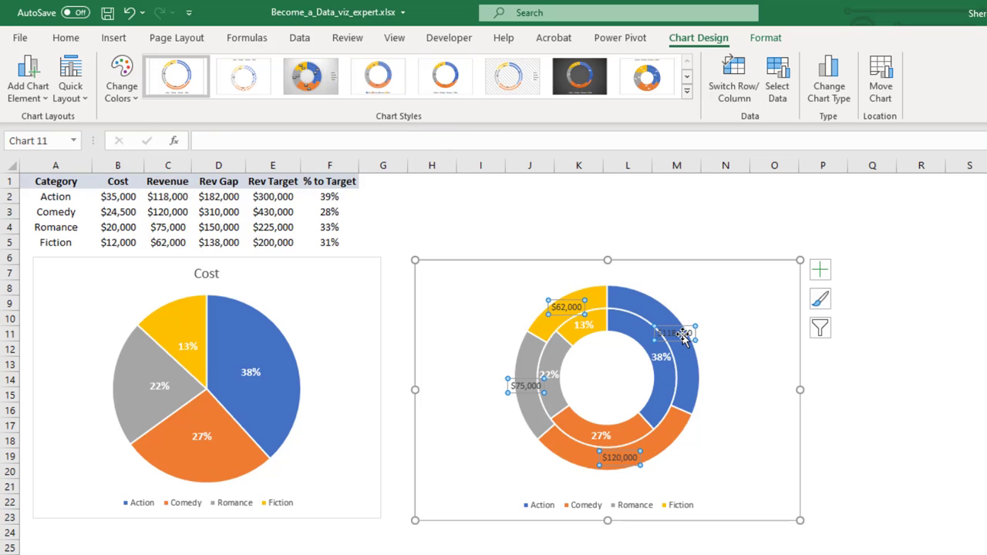
pyautogui.rightClick(683, 336)
pyautogui.click(796, 524)
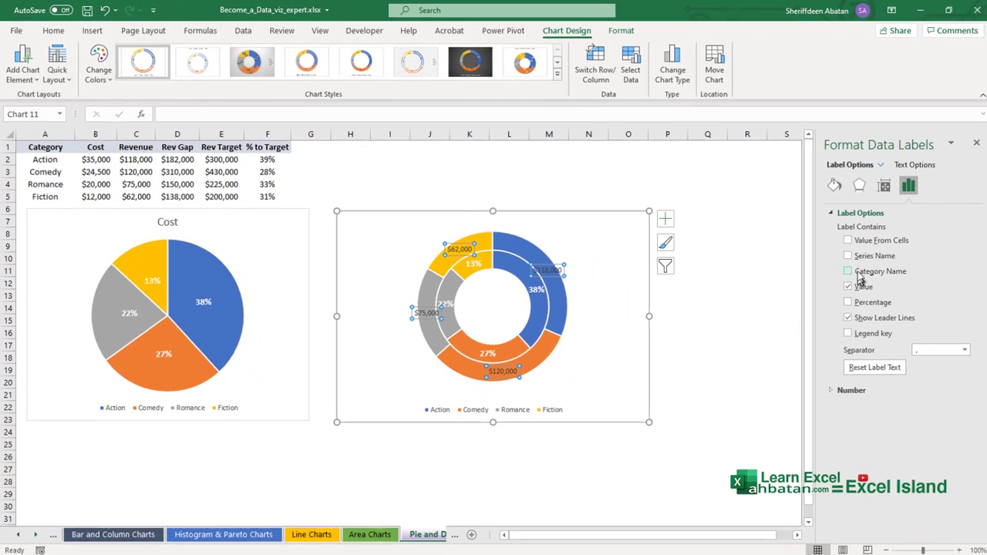
pyautogui.click(980, 295)
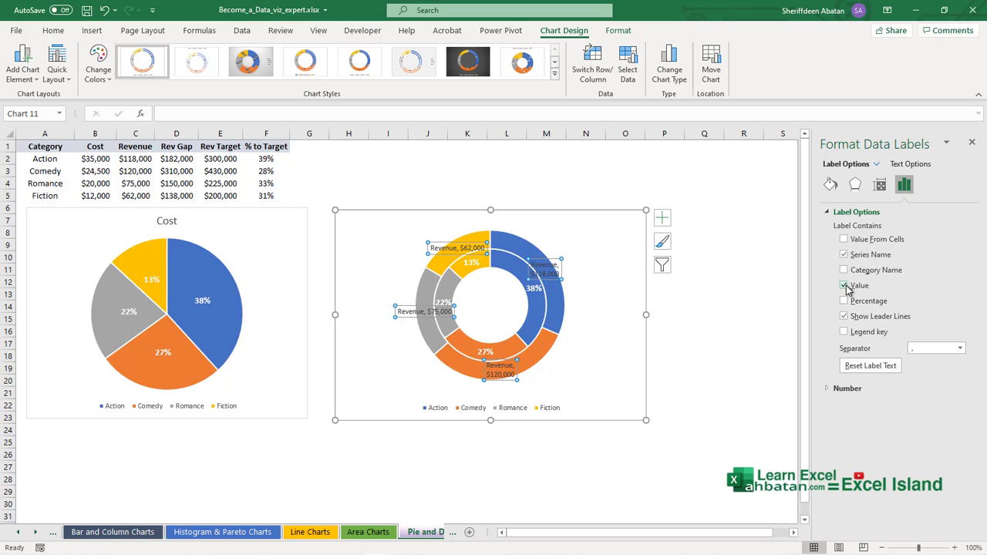
pyautogui.click(843, 286)
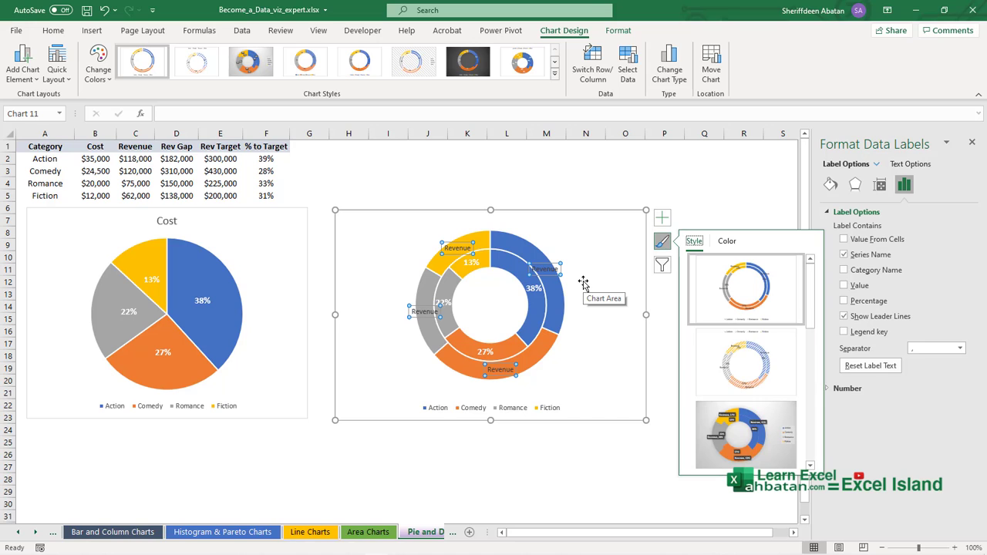
pyautogui.click(743, 193)
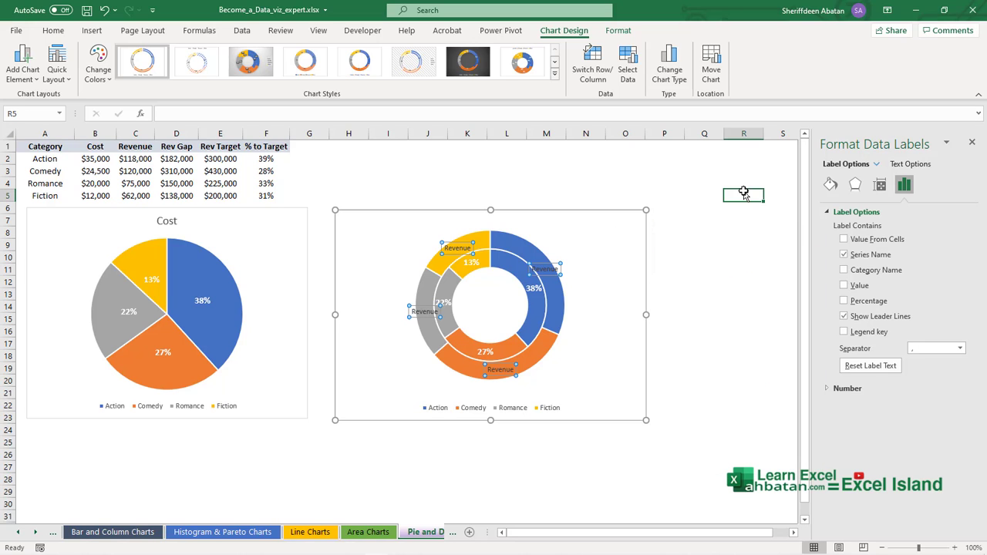
# Format the outer ring's Revenue labels as white, bold, size 10.5 text
pyautogui.click(552, 272)
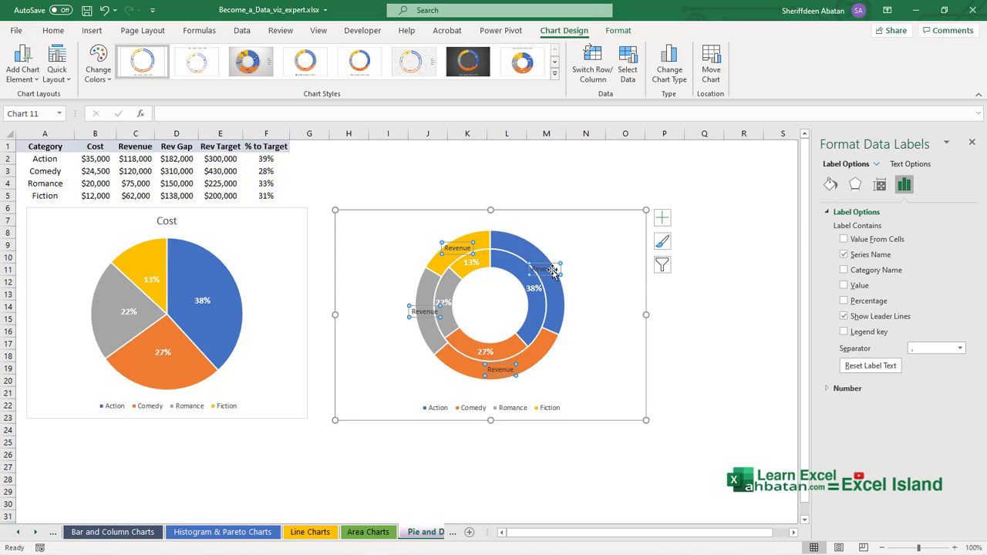
pyautogui.click(54, 31)
pyautogui.click(222, 77)
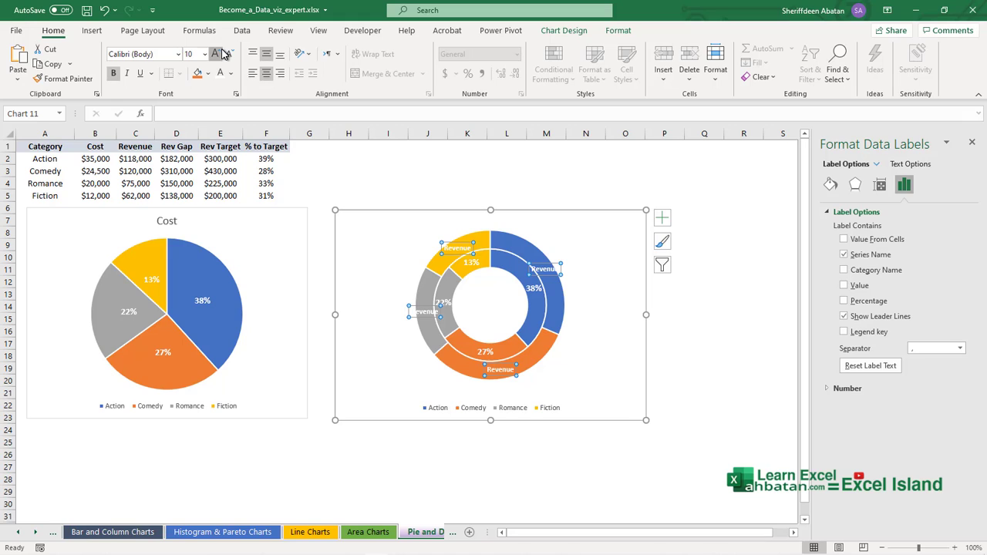
pyautogui.click(219, 53)
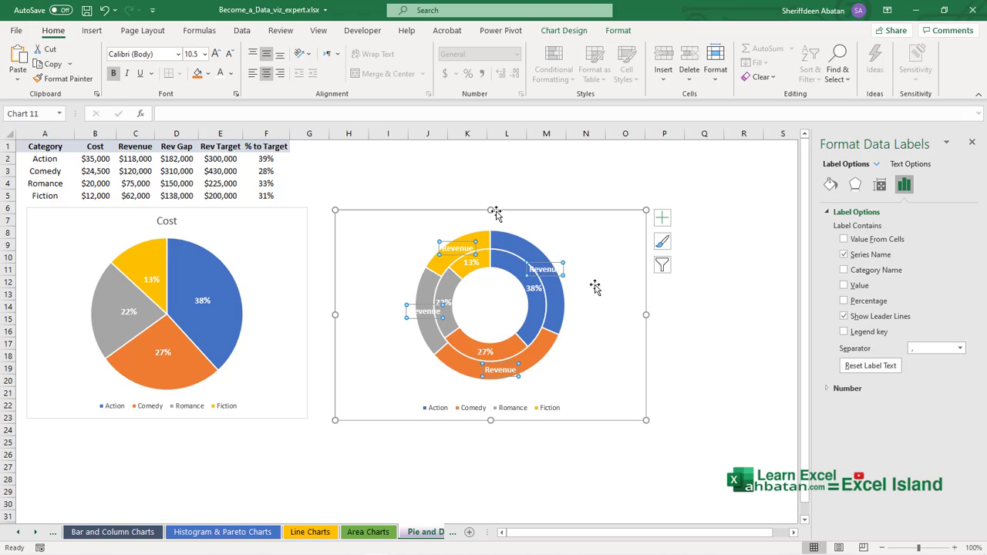
# Set the doughnut hole size to 19%
pyautogui.click(831, 185)
pyautogui.click(556, 312)
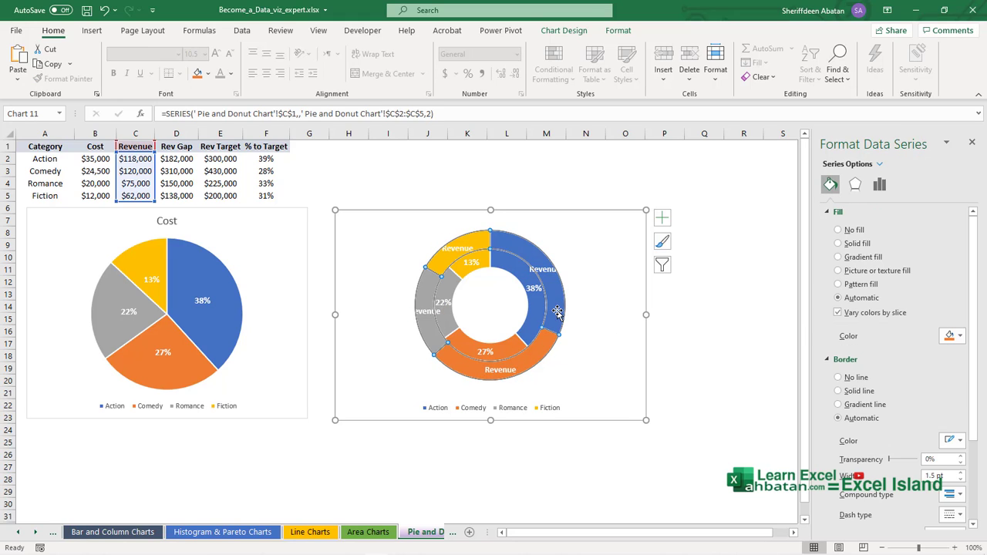
pyautogui.click(879, 185)
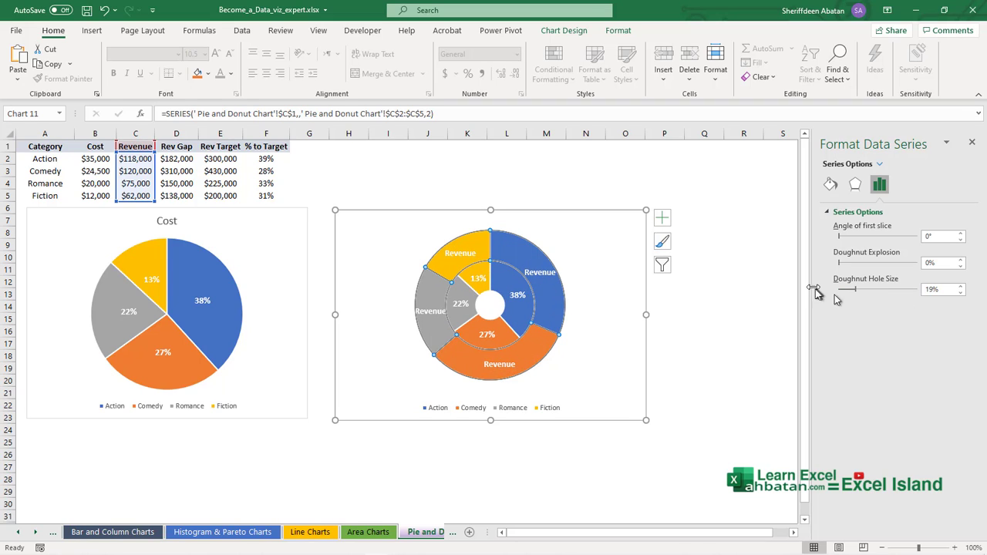
pyautogui.click(754, 250)
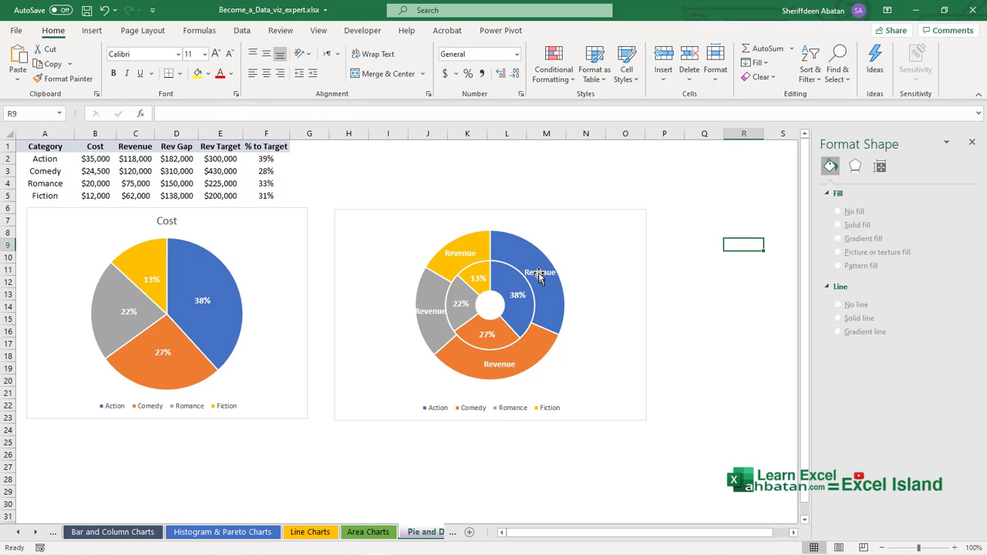
# Make the inner Cost ring's data labels show the series name instead of percentages
pyautogui.click(522, 295)
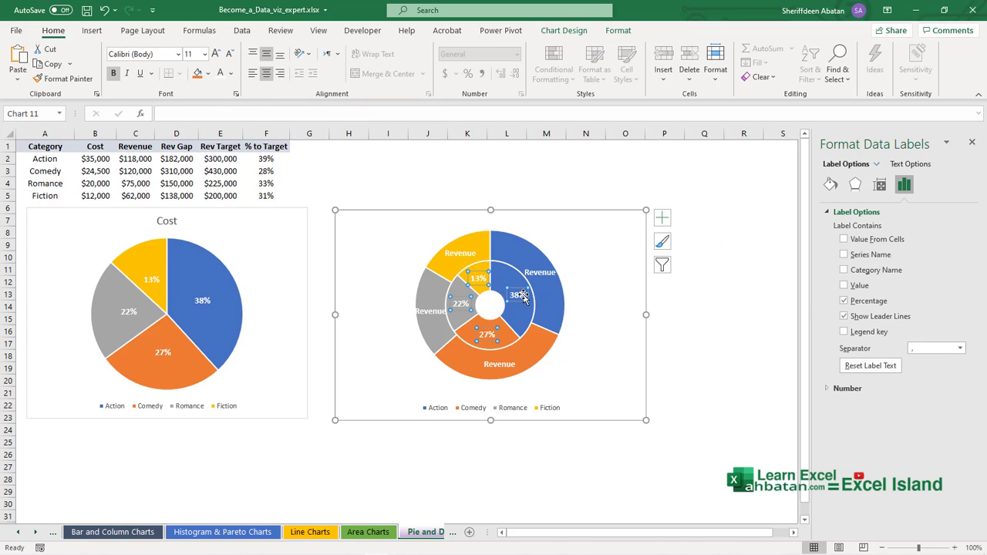
pyautogui.click(843, 301)
pyautogui.click(843, 254)
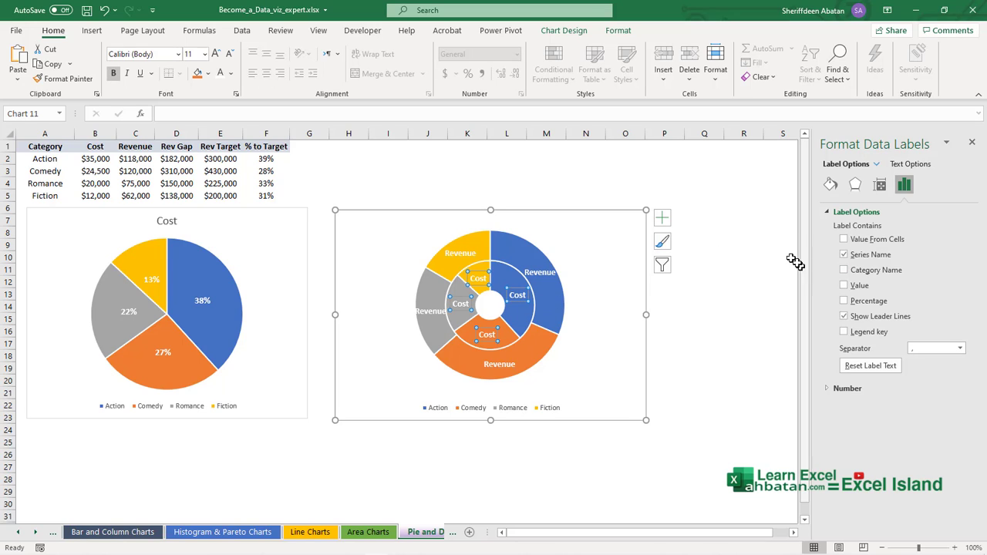
# Delete the inner ring's Cost labels from the Fiction, Romance and Comedy slices, keeping only the one on the Action slice
pyautogui.click(972, 143)
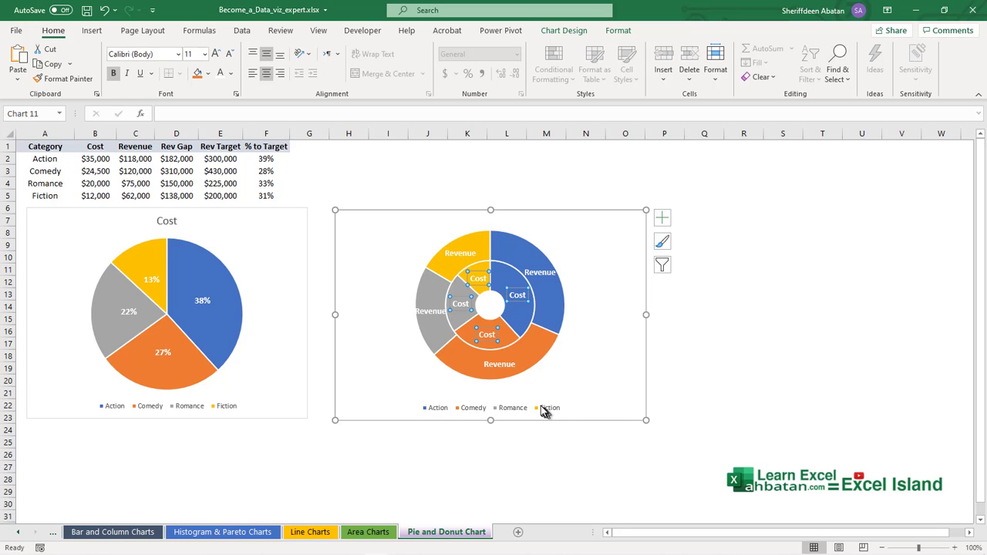
pyautogui.click(517, 296)
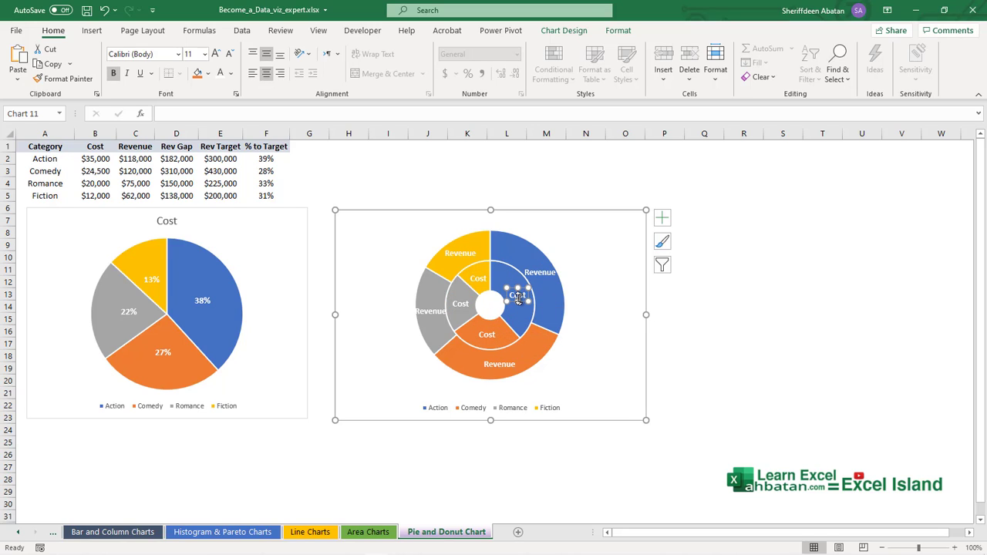
pyautogui.click(478, 280)
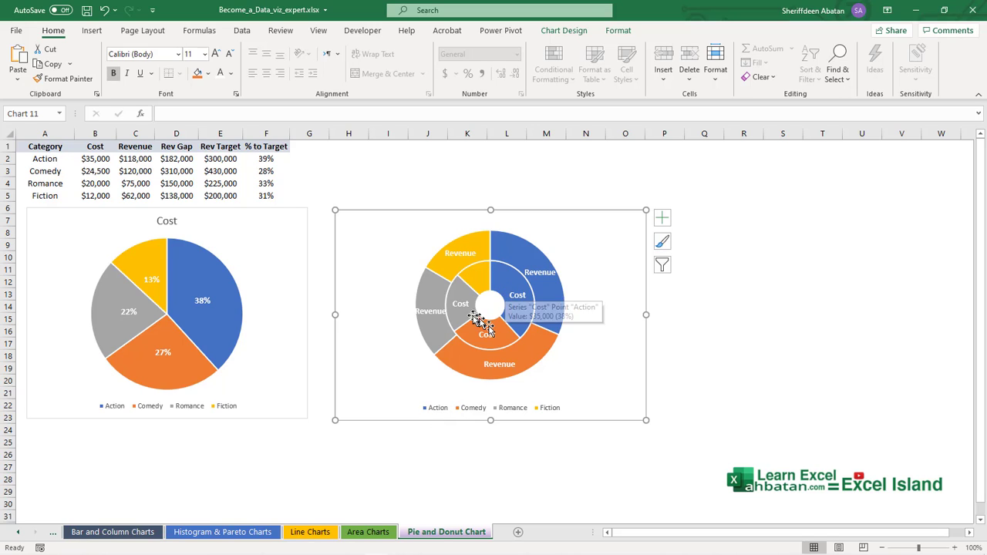
pyautogui.click(461, 303)
pyautogui.press('Delete')
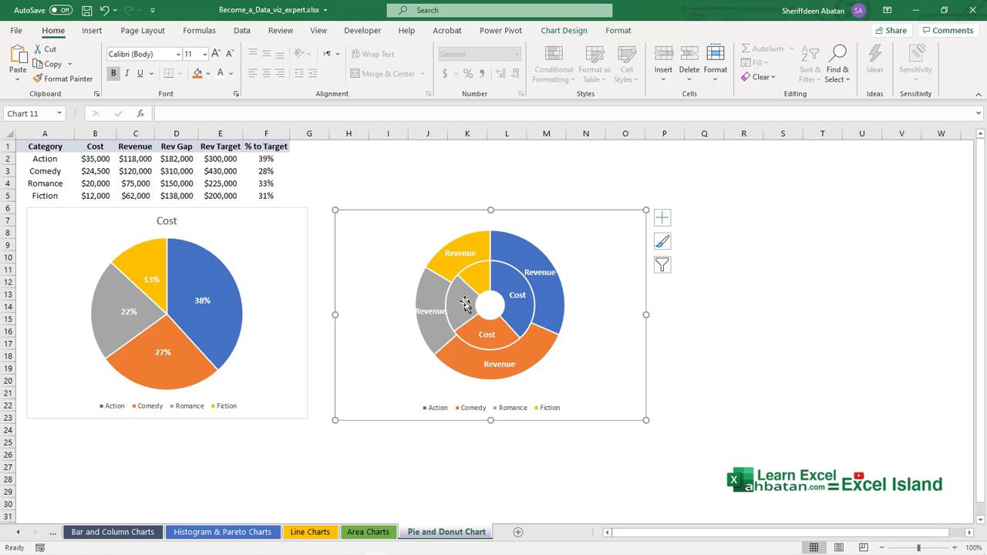
pyautogui.click(487, 337)
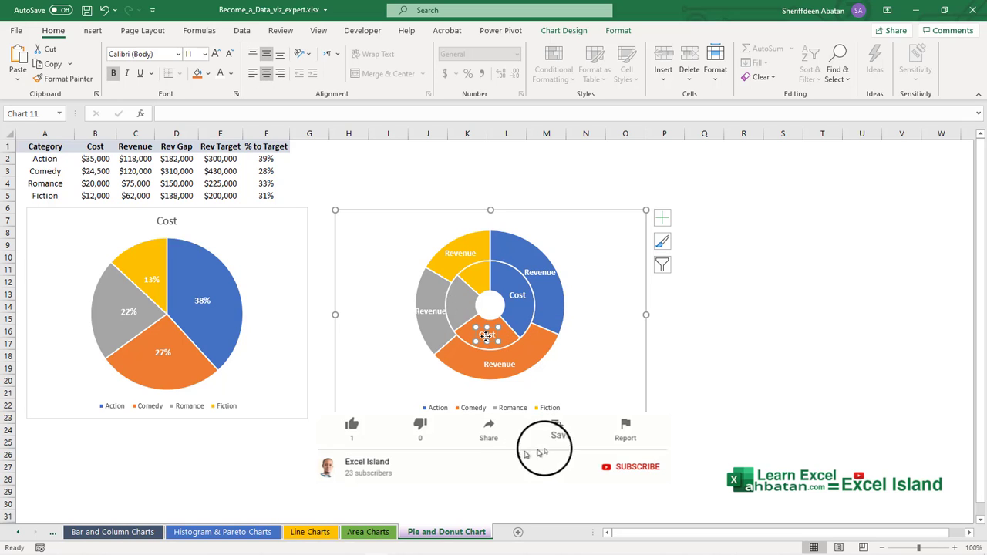
pyautogui.press('Delete')
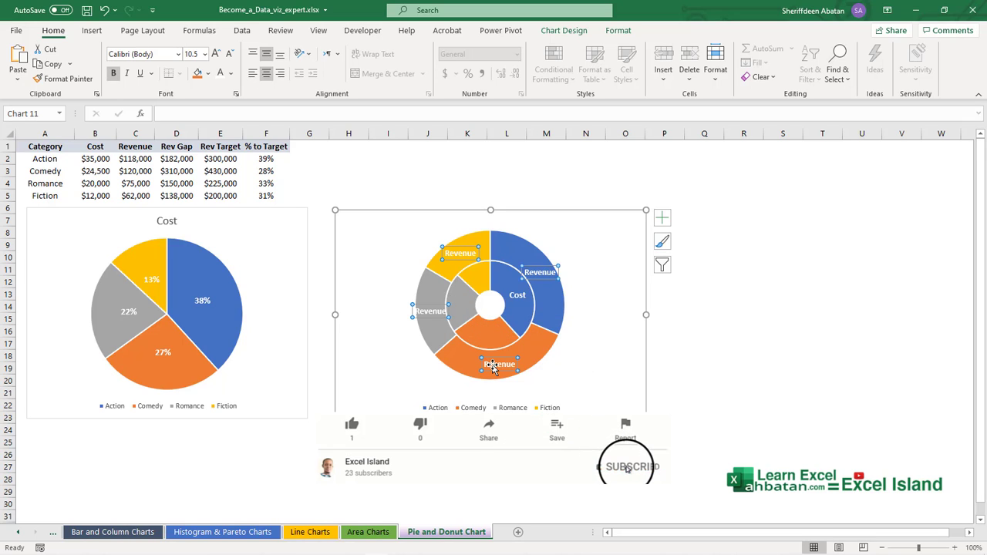
# Delete the outer ring's Revenue labels from the Comedy, Romance and Fiction slices, keeping only the Action slice's label
pyautogui.doubleClick(492, 364)
pyautogui.click(492, 366)
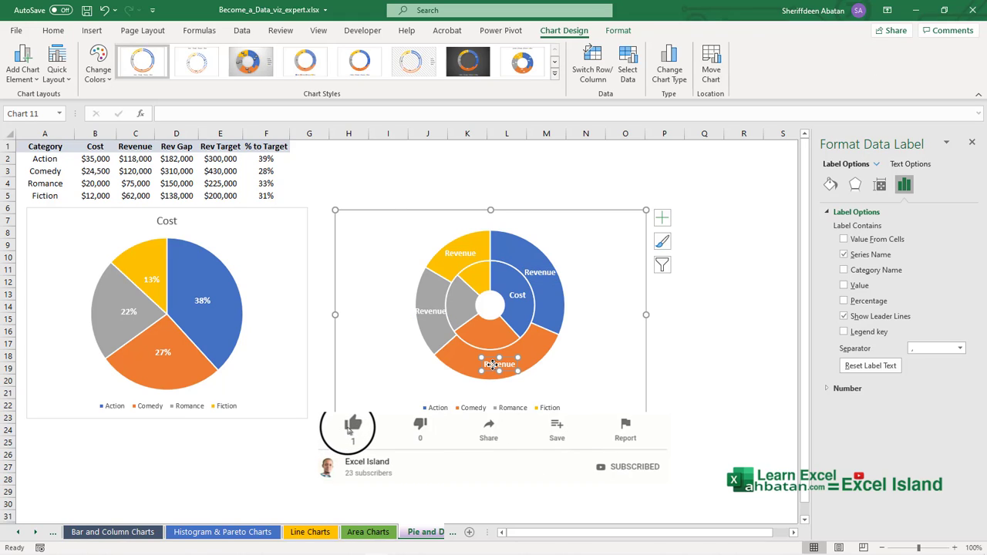
pyautogui.press('Delete')
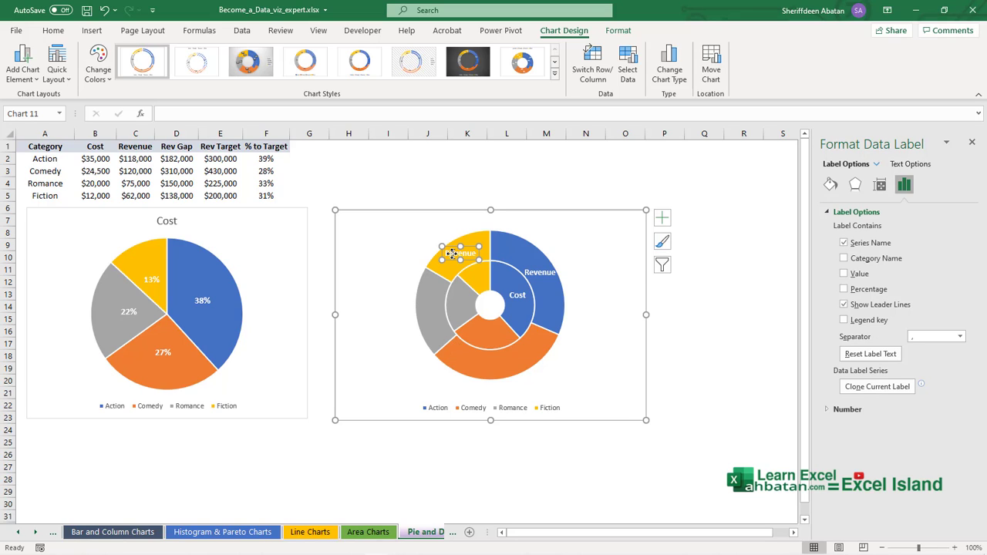
pyautogui.press('Delete')
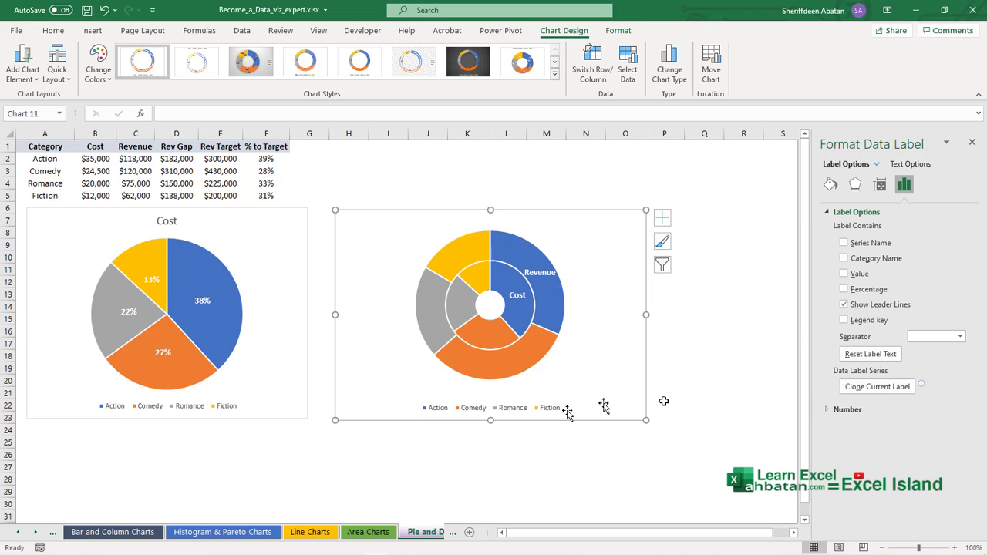
# Give the outer ring's Action slice a solid blue theme fill with 50% transparency
pyautogui.click(552, 291)
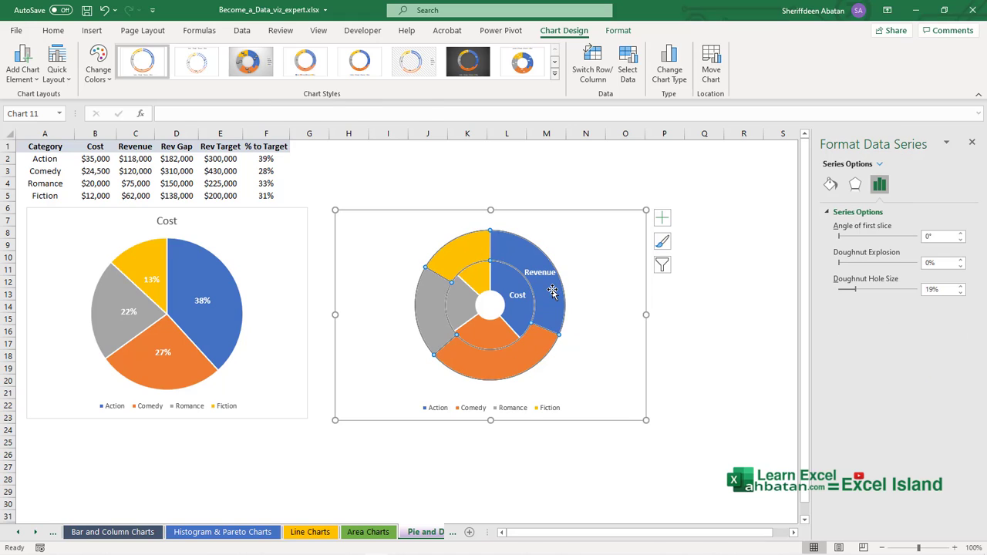
pyautogui.click(553, 291)
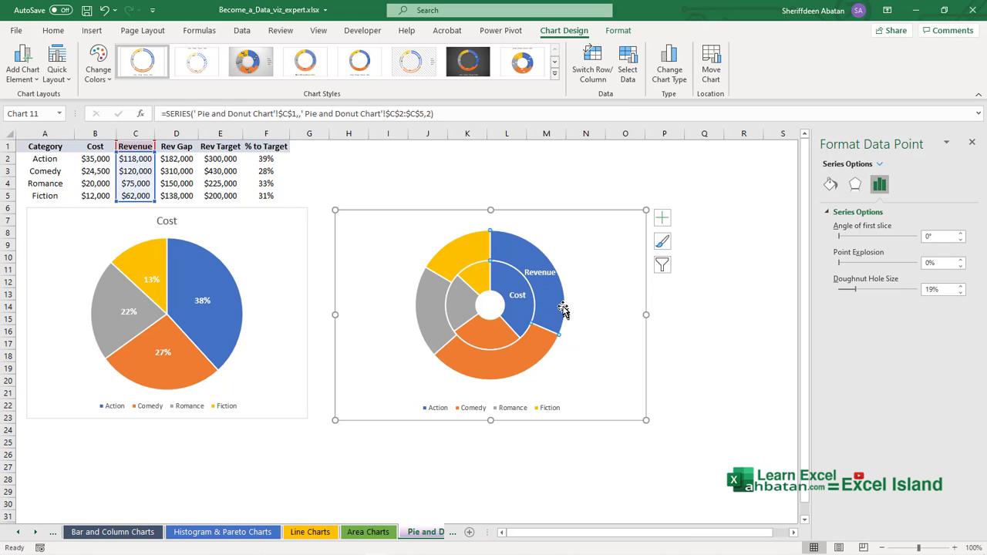
pyautogui.click(831, 183)
pyautogui.click(840, 242)
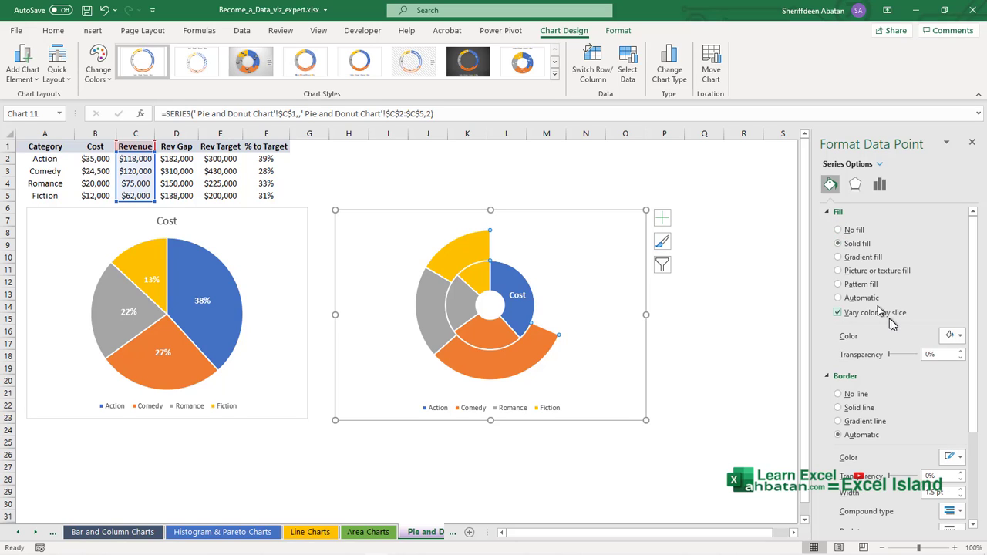
pyautogui.click(953, 336)
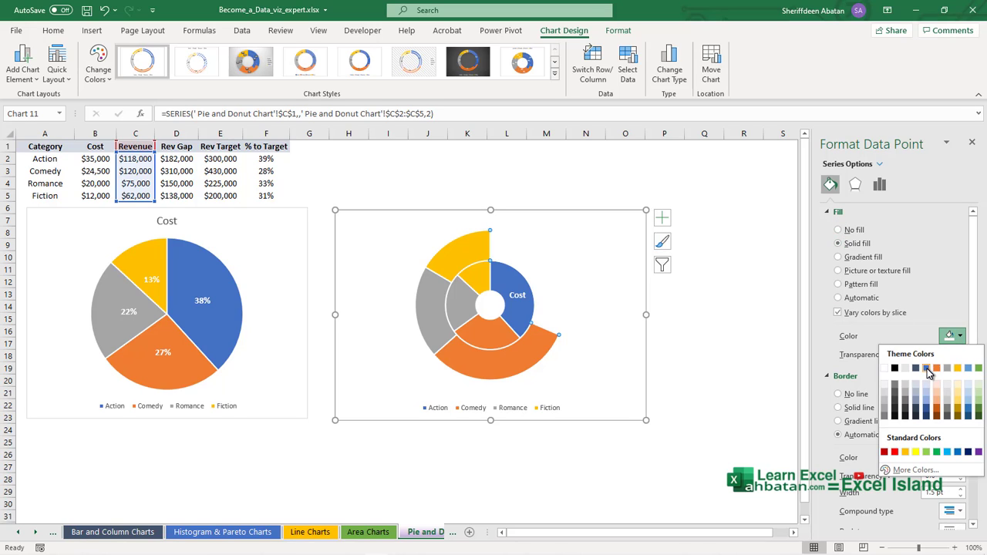
pyautogui.click(925, 367)
pyautogui.click(928, 356)
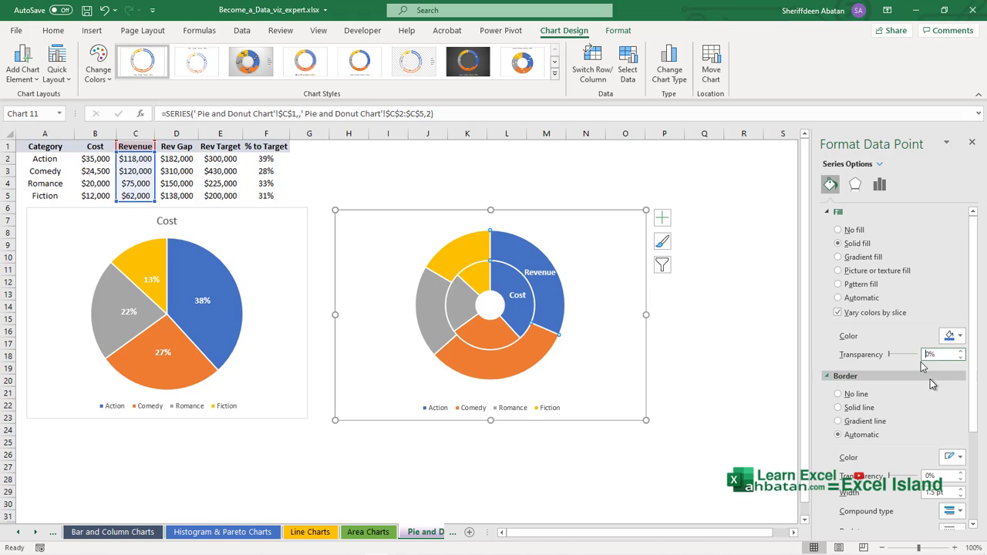
pyautogui.write('5')
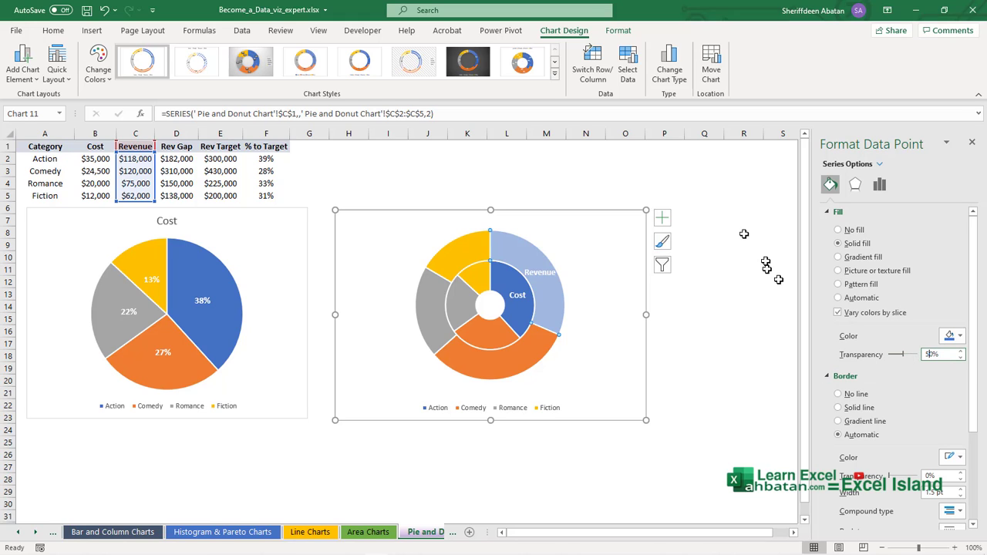
pyautogui.click(740, 208)
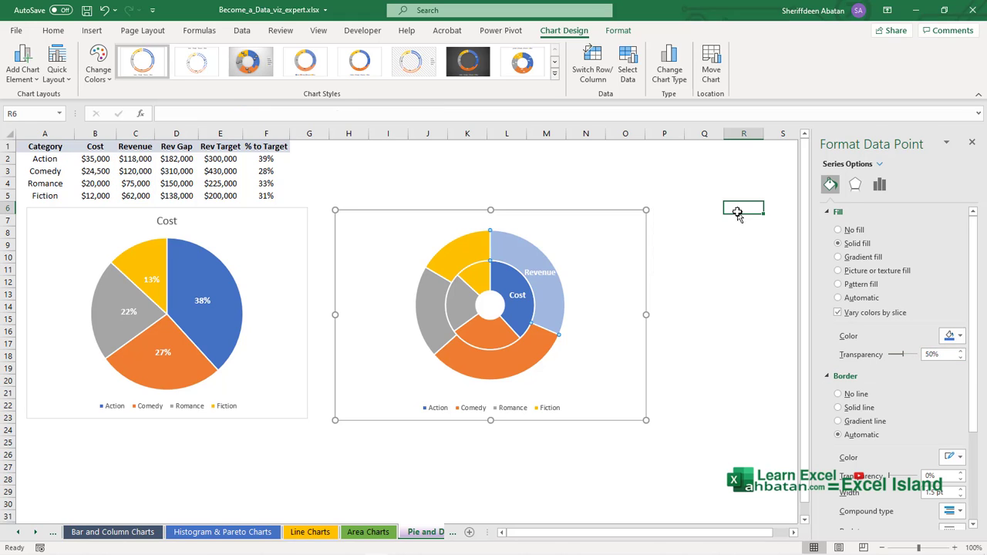
# Close the formatting pane, shrink the doughnut chart and move it to columns S to W, starting at row 1
pyautogui.click(971, 144)
pyautogui.moveTo(403, 244); pyautogui.dragTo(385, 244)
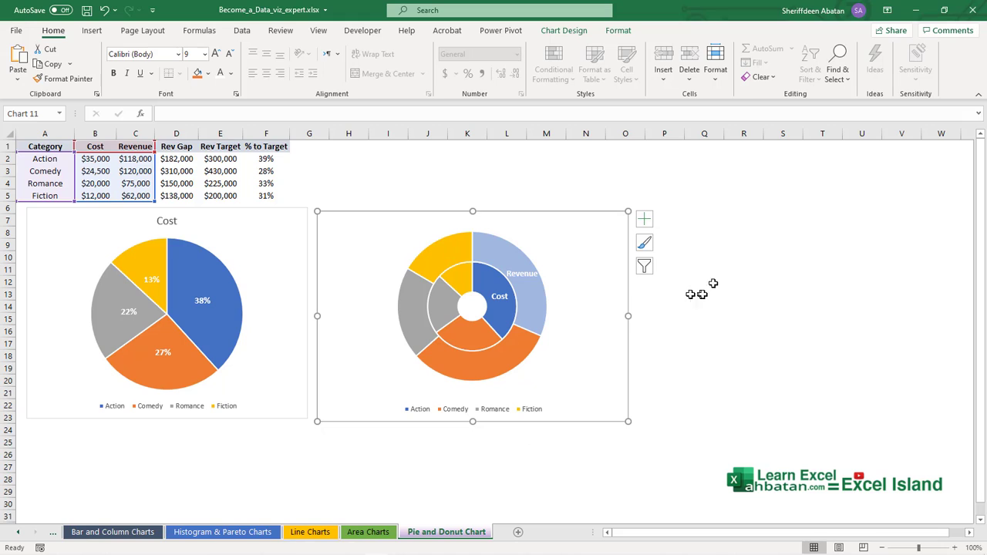
pyautogui.moveTo(628, 419); pyautogui.dragTo(632, 430)
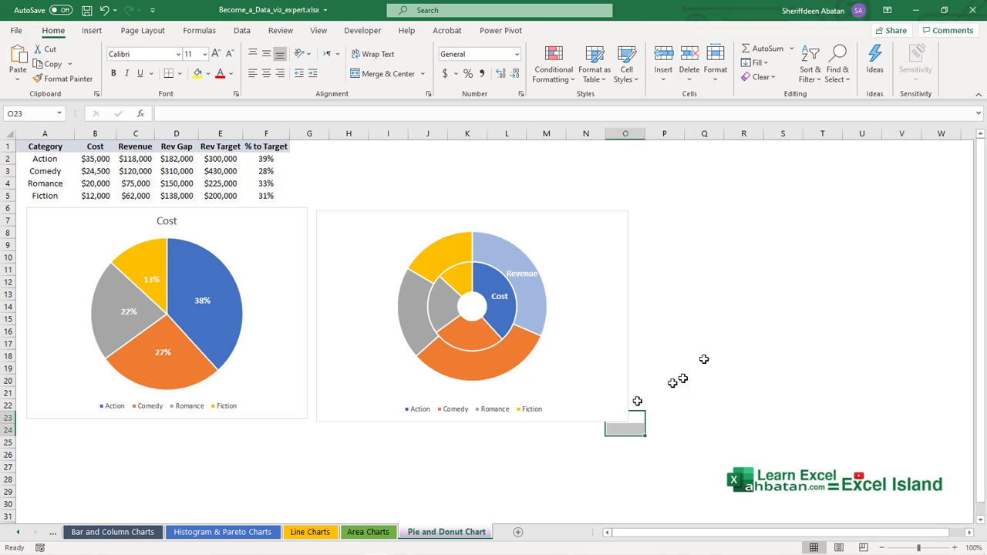
pyautogui.click(604, 285)
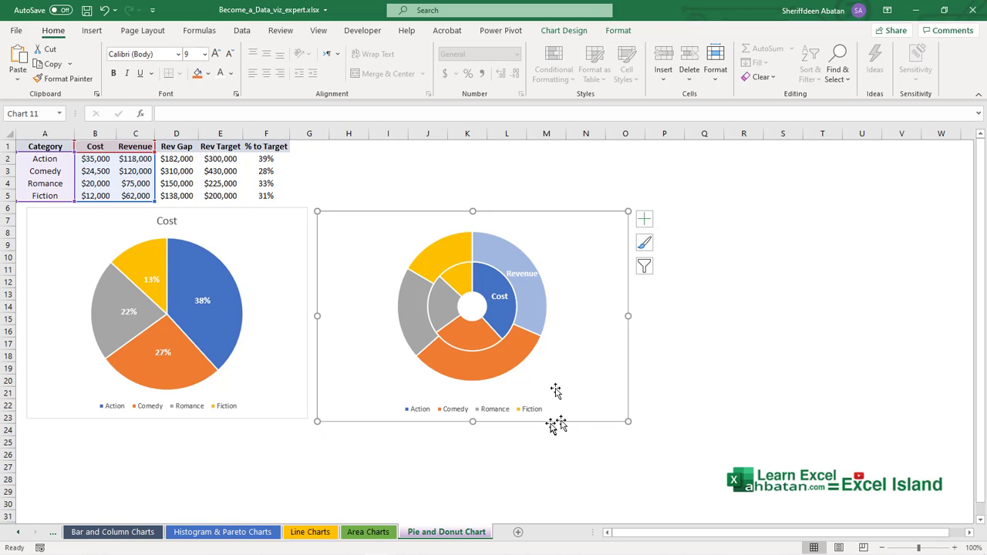
pyautogui.moveTo(628, 422); pyautogui.dragTo(516, 374)
pyautogui.moveTo(360, 233); pyautogui.dragTo(789, 177)
pyautogui.click(289, 271)
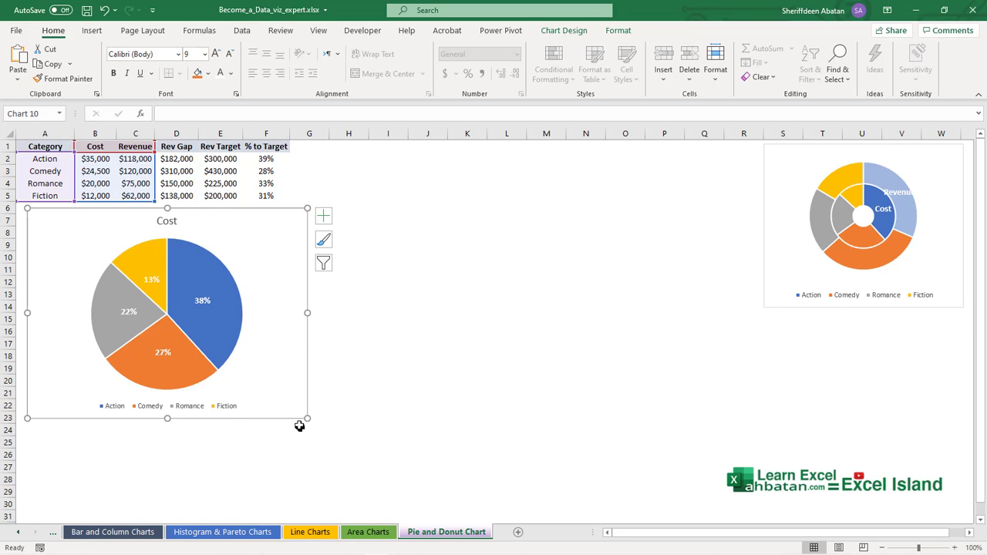
# Shrink the Cost pie chart slightly and place it against column A, just below the data table
pyautogui.moveTo(307, 420); pyautogui.dragTo(275, 403)
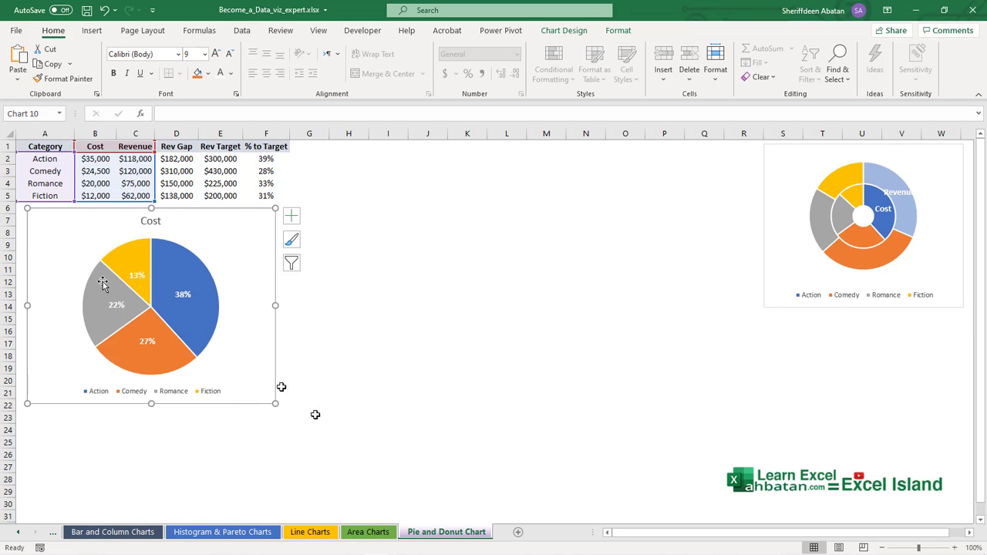
pyautogui.moveTo(210, 232); pyautogui.dragTo(203, 239)
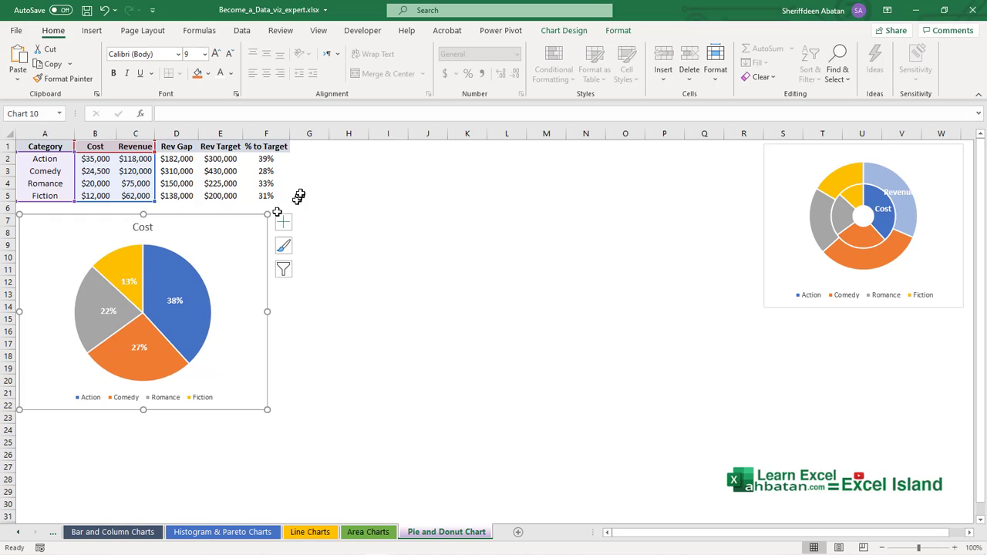
pyautogui.click(365, 183)
# Insert a doughnut chart from A1:A5 and C1:E5, and enlarge it in the space between the two existing charts
pyautogui.moveTo(33, 148); pyautogui.dragTo(40, 196)
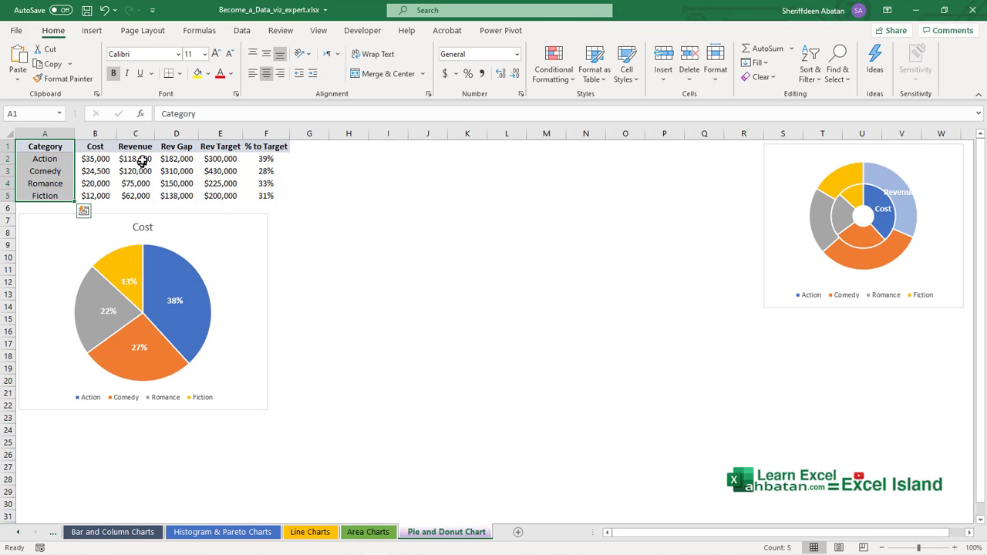
pyautogui.moveTo(46, 148); pyautogui.dragTo(176, 184)
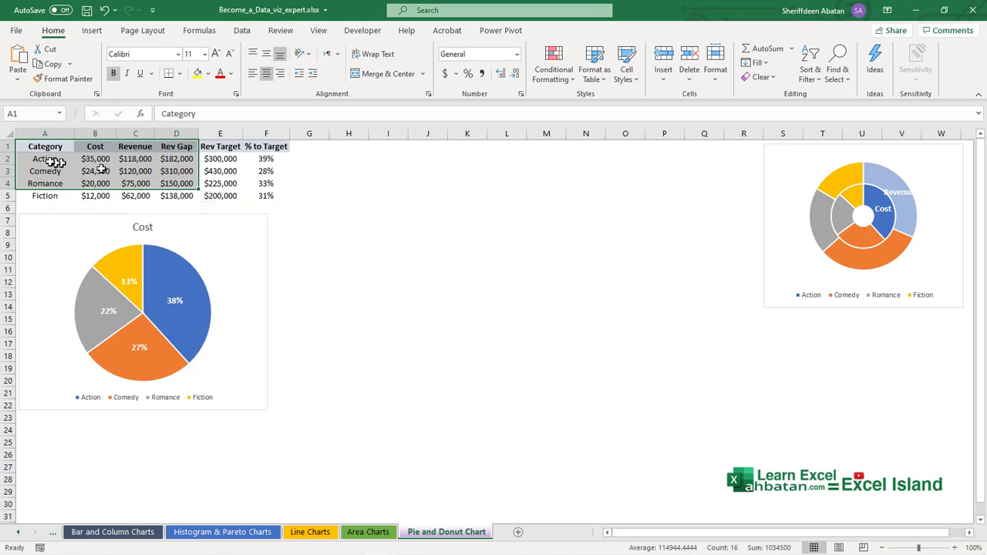
pyautogui.click(44, 146)
pyautogui.moveTo(44, 146); pyautogui.dragTo(45, 195)
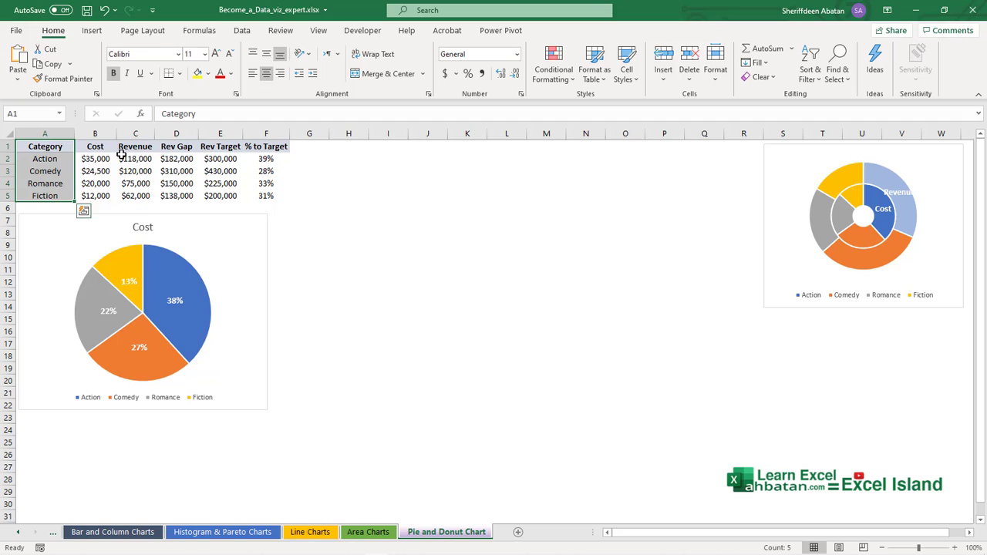
pyautogui.moveTo(129, 149); pyautogui.dragTo(214, 201)
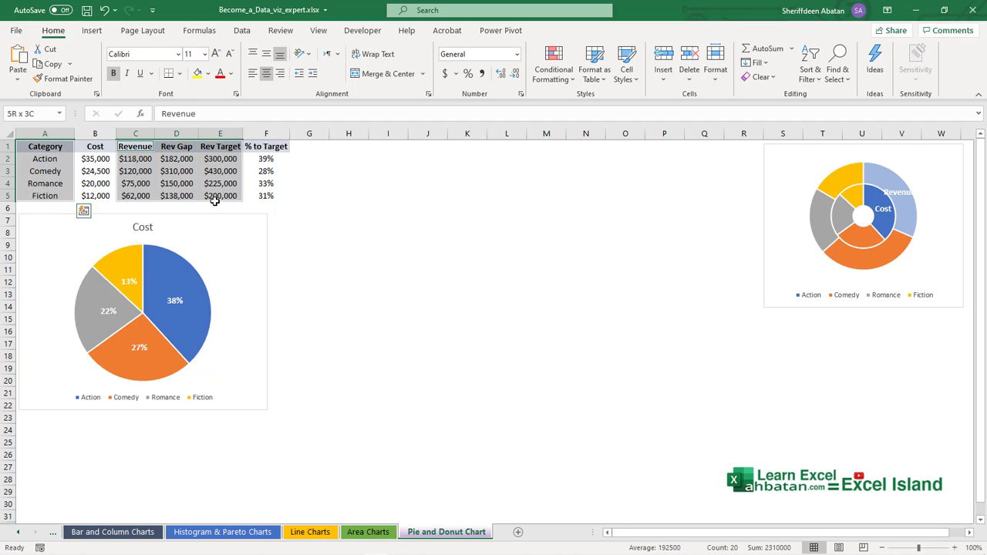
pyautogui.click(91, 30)
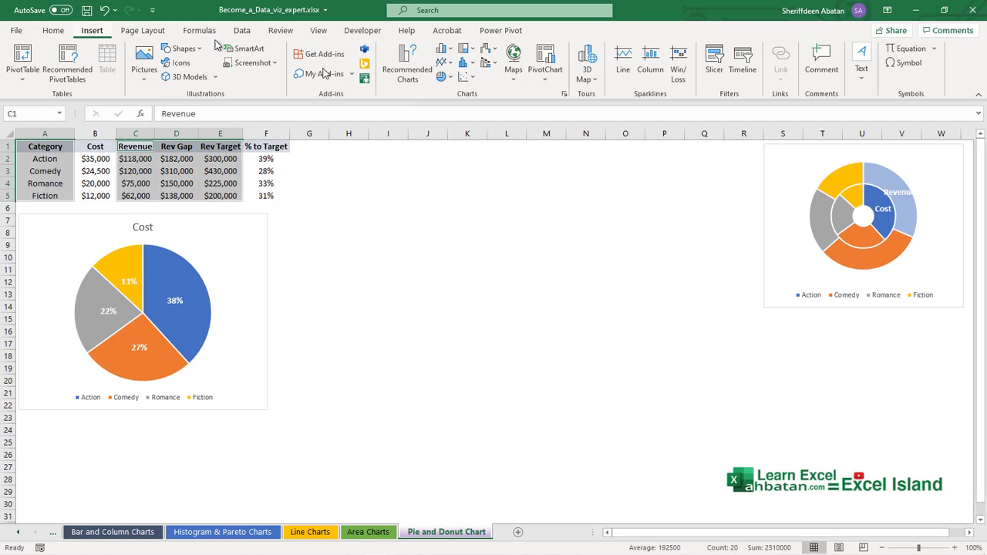
pyautogui.click(446, 77)
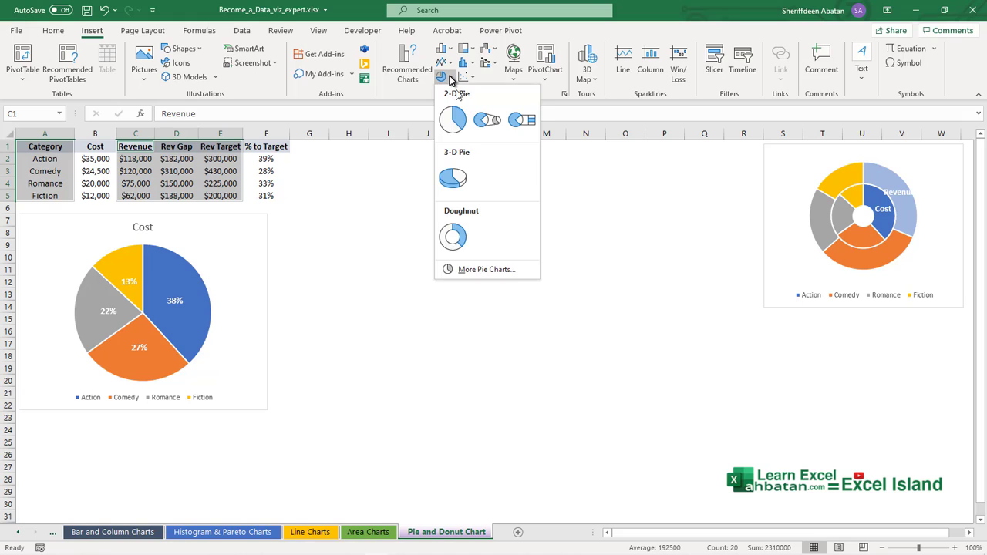
pyautogui.click(452, 239)
pyautogui.moveTo(599, 291); pyautogui.dragTo(556, 220)
pyautogui.moveTo(591, 343); pyautogui.dragTo(731, 452)
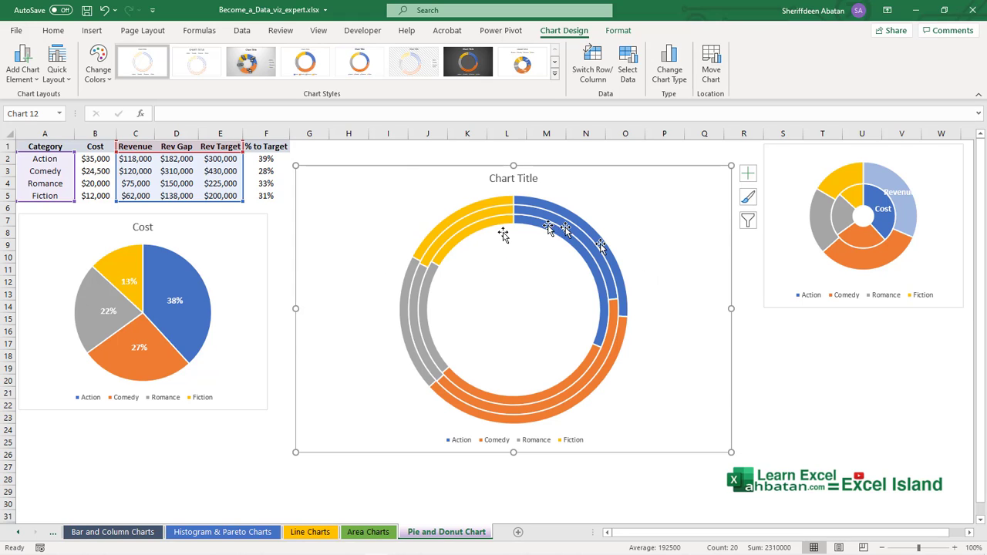
# Check which data each ring of the new doughnut chart plots, and switch its rows and columns so each category forms a ring
pyautogui.click(460, 227)
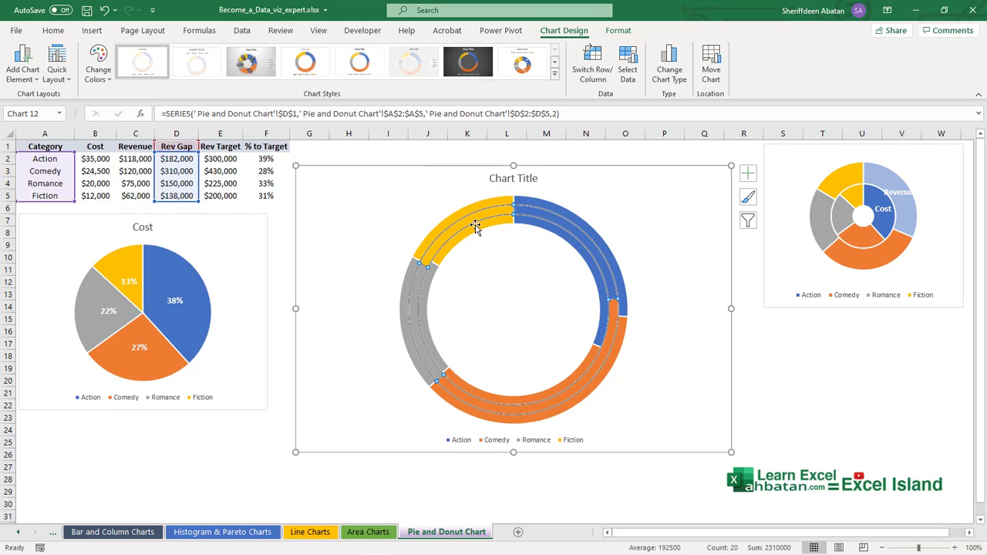
pyautogui.click(479, 228)
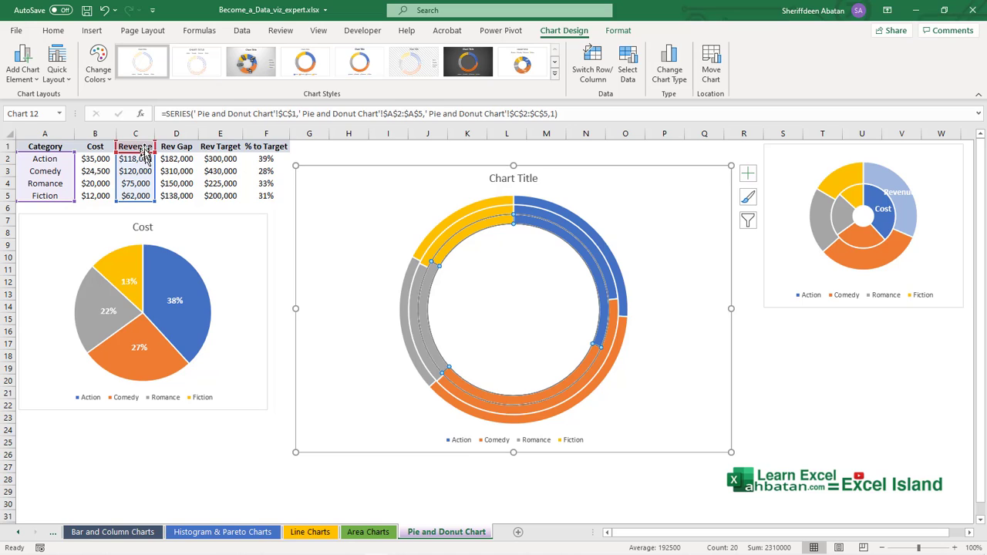
pyautogui.click(452, 214)
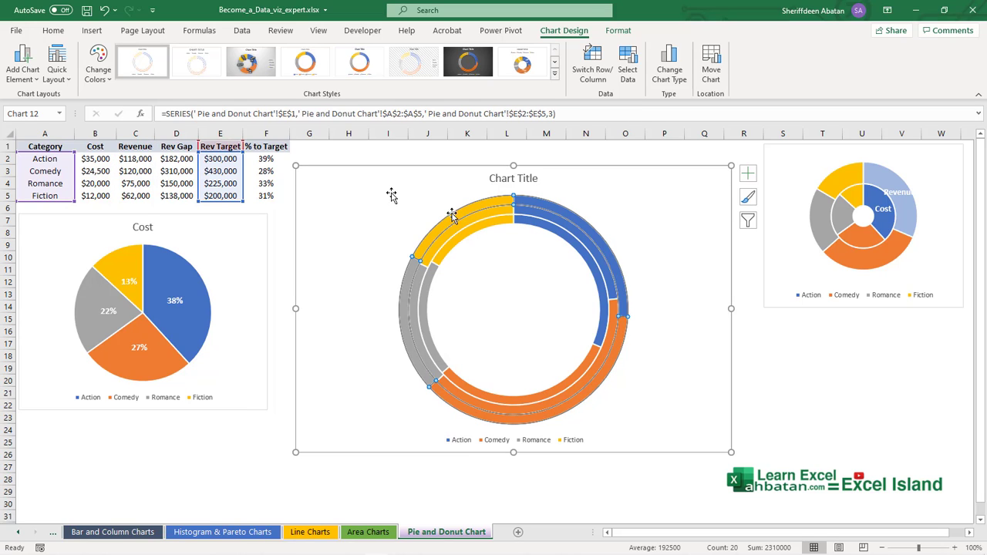
pyautogui.moveTo(421, 294)
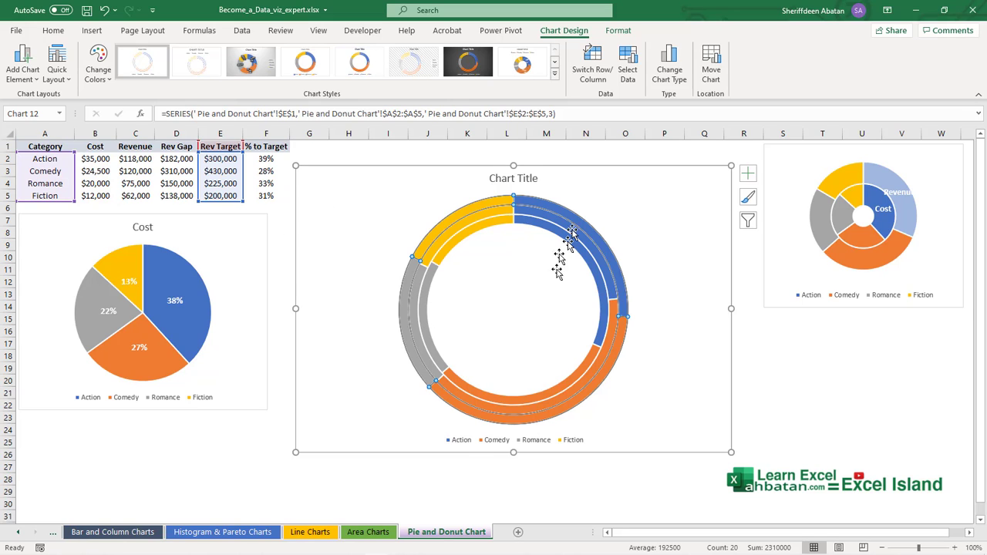
pyautogui.click(599, 70)
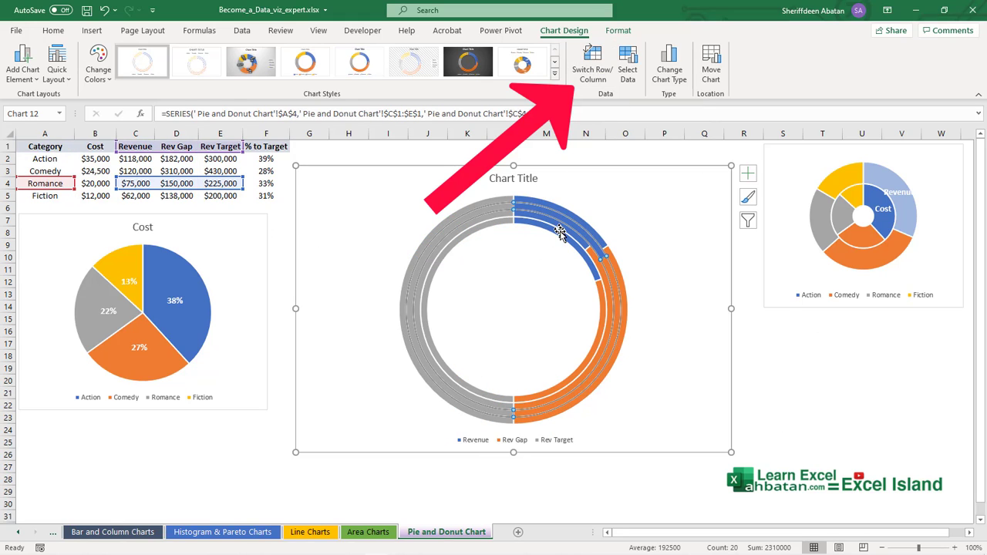
pyautogui.press('Up')
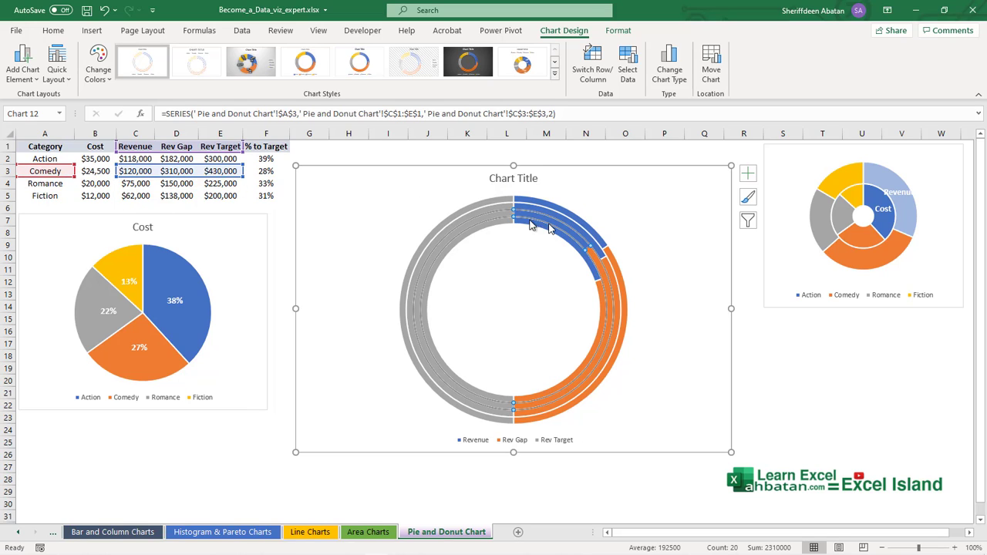
# Set the multi-ring doughnut's hole size to 25% and close the formatting pane
pyautogui.press('Down')
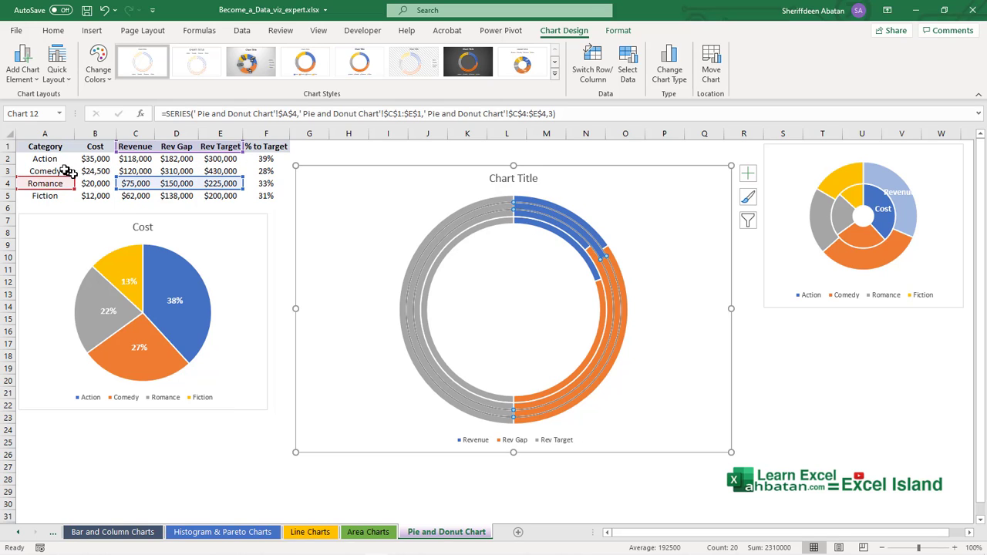
pyautogui.rightClick(561, 223)
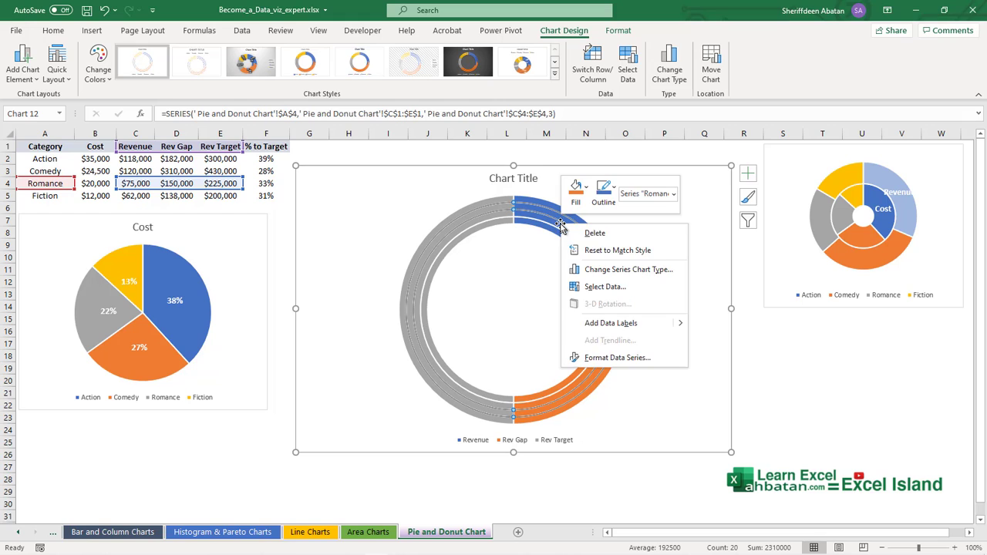
pyautogui.click(641, 357)
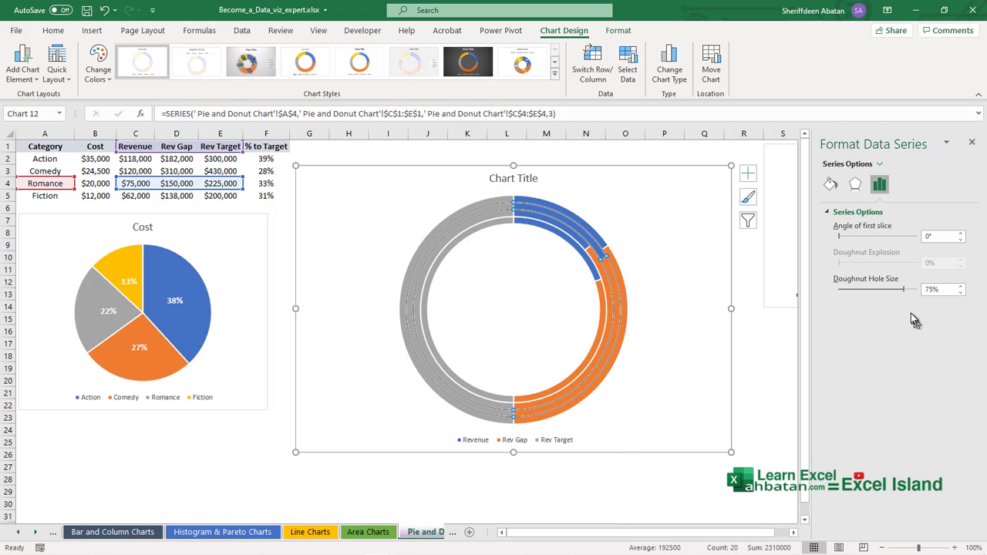
pyautogui.moveTo(900, 292); pyautogui.dragTo(867, 294)
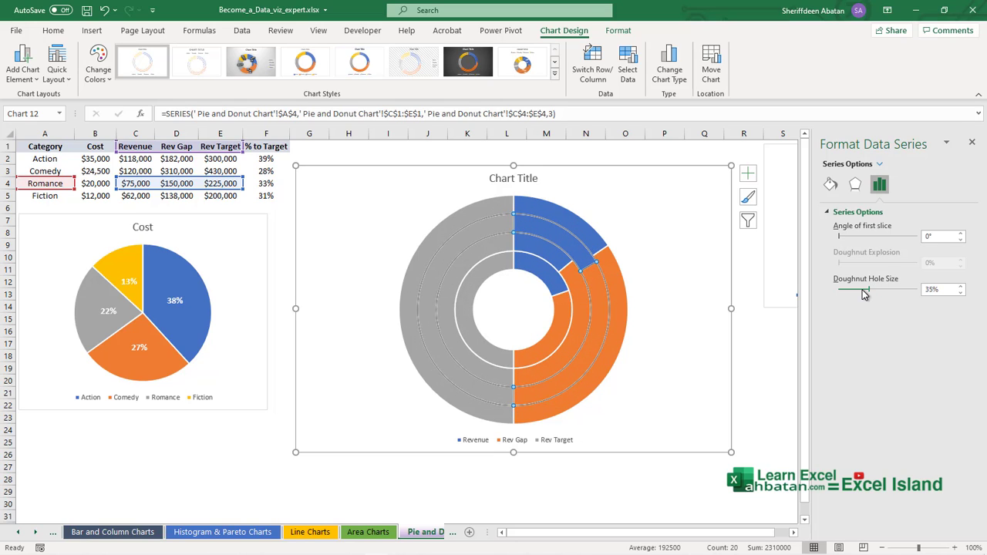
pyautogui.click(973, 145)
# Remove the fill from the Rev Target slice of the outermost ring, Fiction
pyautogui.click(586, 228)
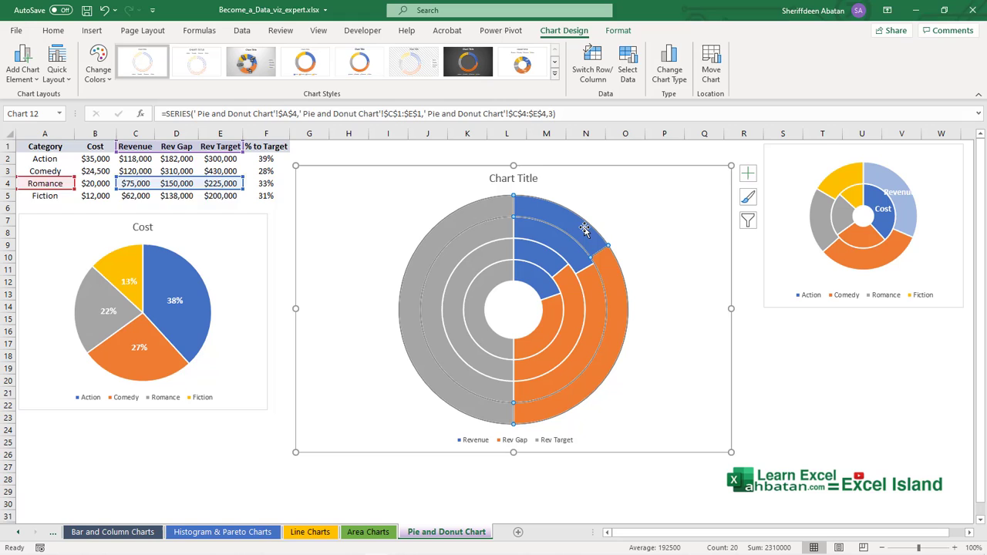
pyautogui.click(487, 214)
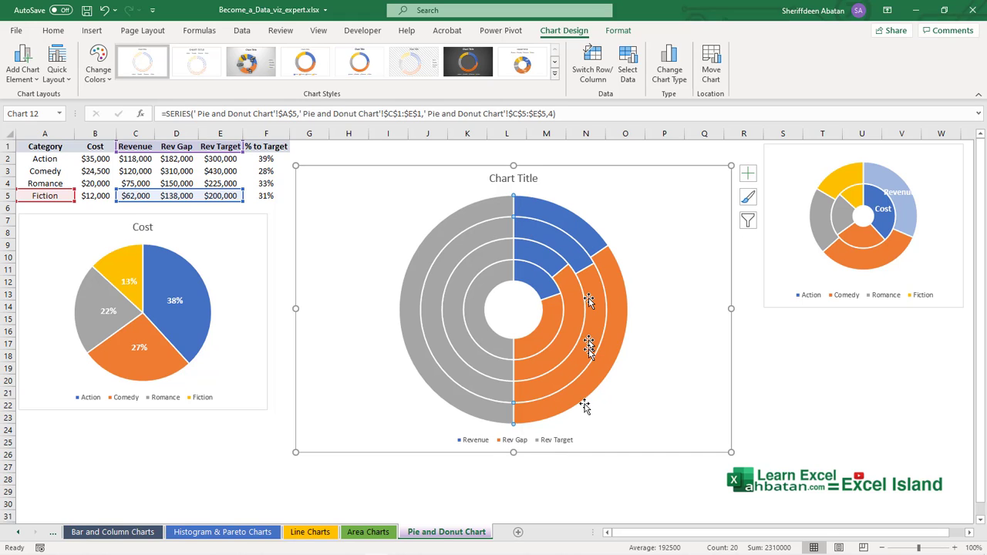
pyautogui.doubleClick(473, 219)
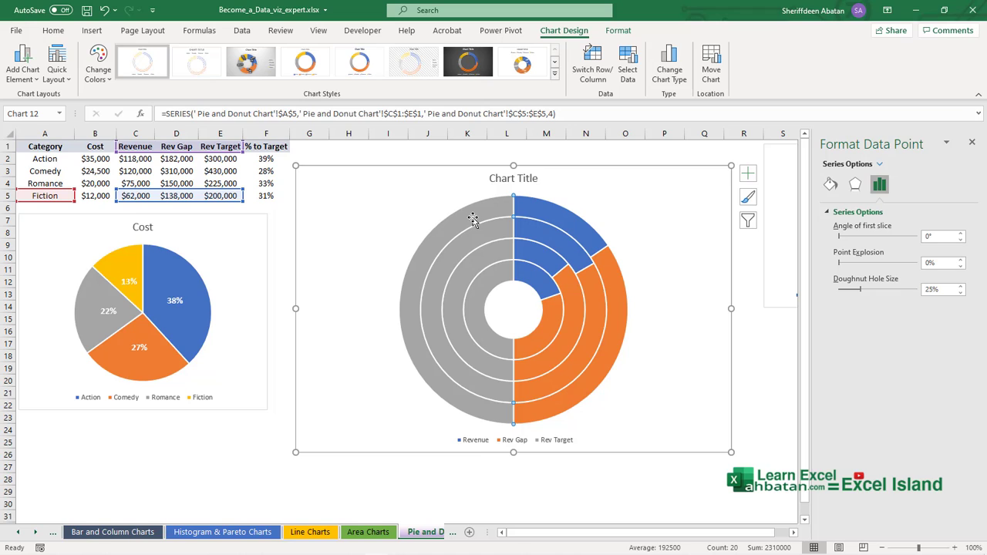
pyautogui.click(830, 185)
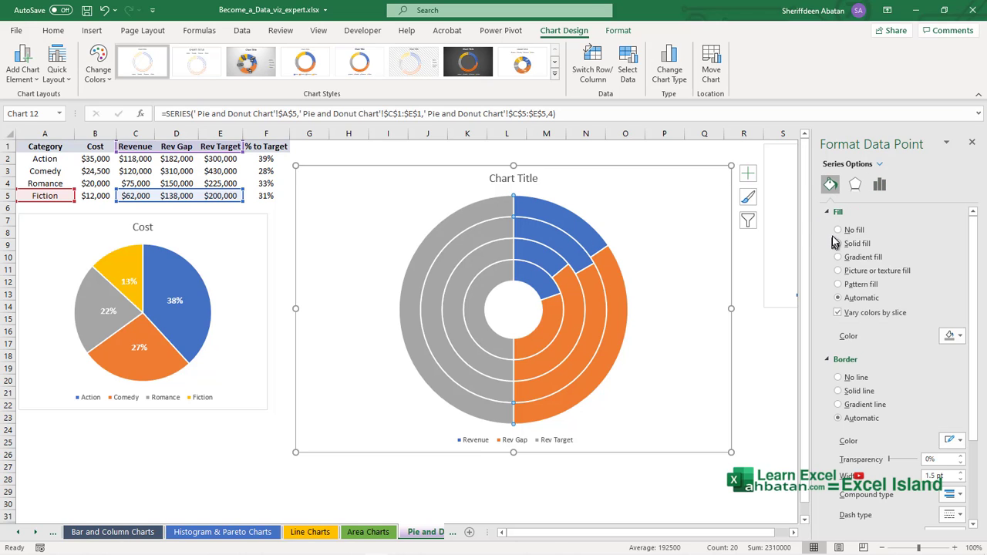
pyautogui.click(839, 231)
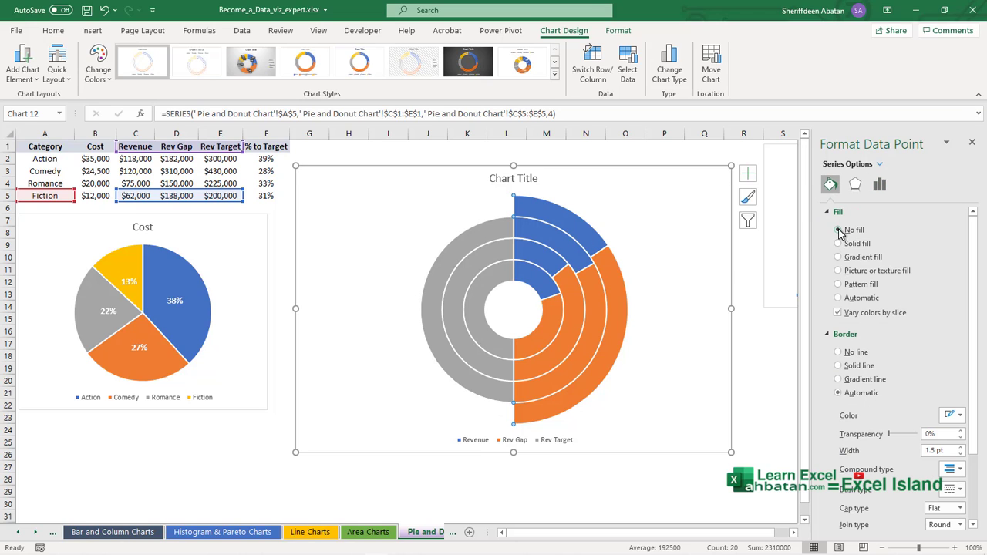
# Remove the fill from the Rev Target slices of the Romance and Comedy rings
pyautogui.click(463, 255)
pyautogui.click(463, 255)
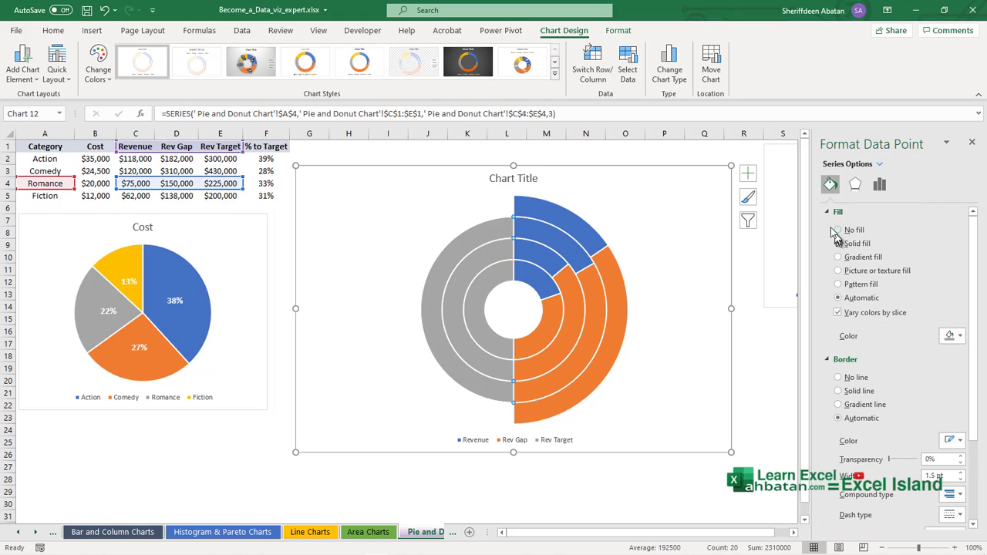
pyautogui.click(839, 232)
pyautogui.click(468, 279)
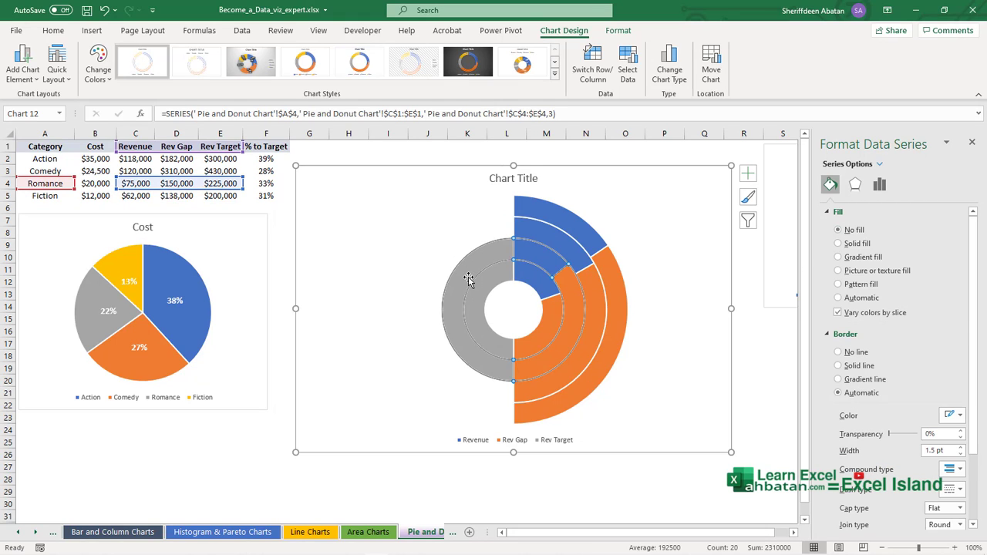
pyautogui.click(468, 279)
pyautogui.click(838, 230)
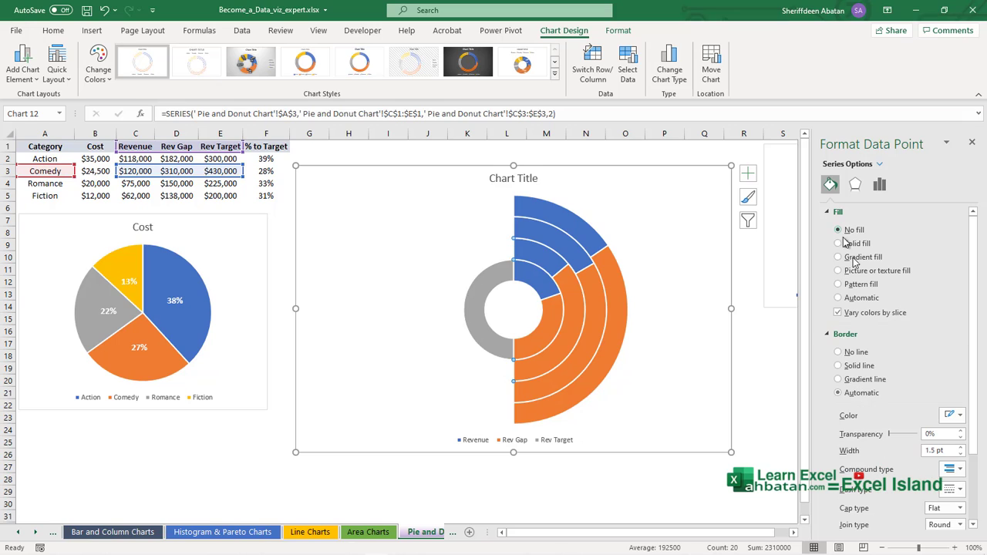
pyautogui.click(468, 286)
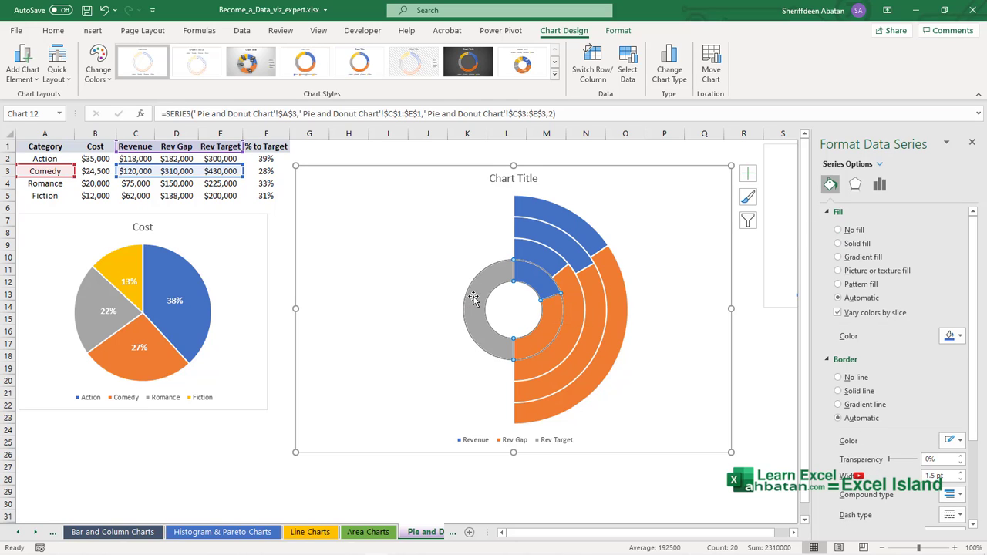
pyautogui.click(838, 230)
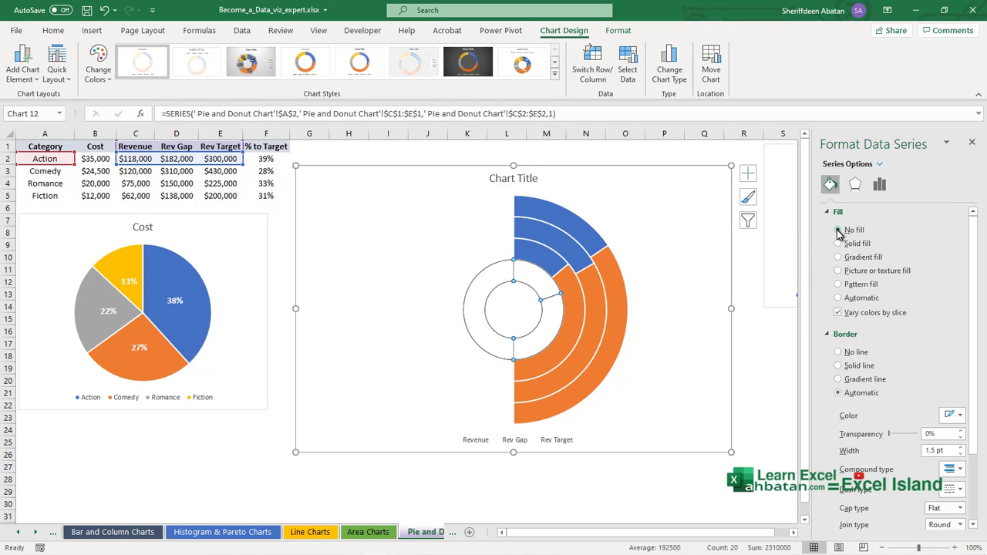
pyautogui.hotkey('ctrl', 'z')
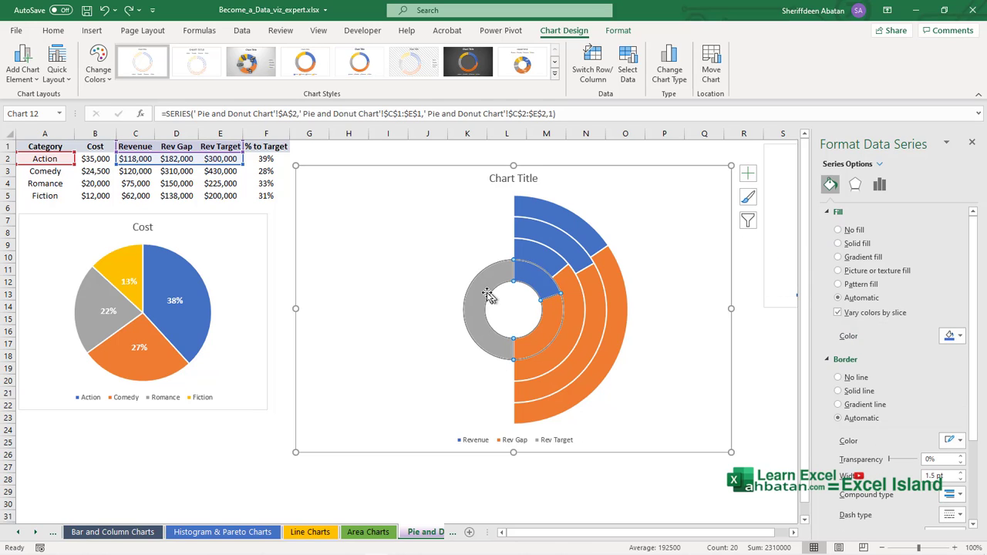
# Remove the fill from only the Rev Target slice of the innermost ring, Action
pyautogui.click(474, 292)
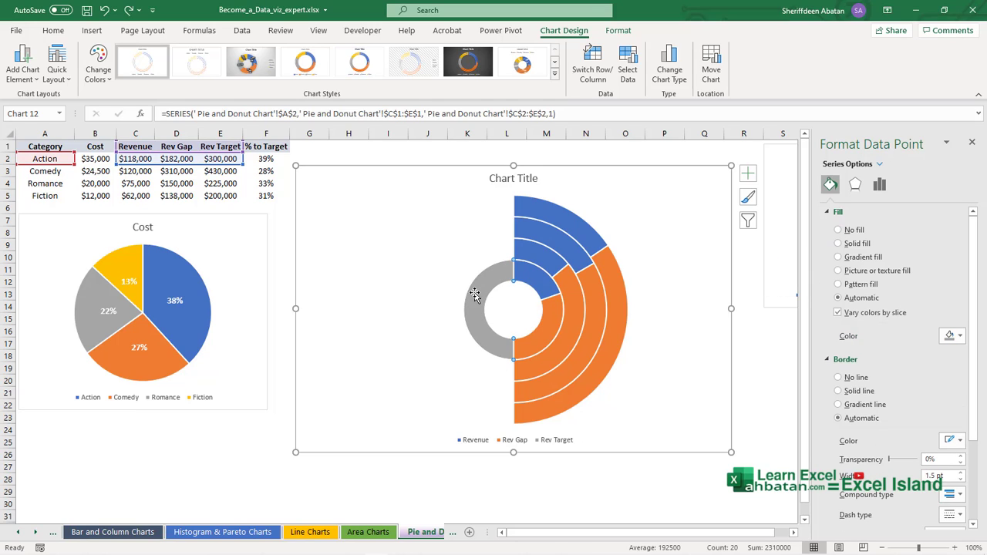
pyautogui.click(838, 231)
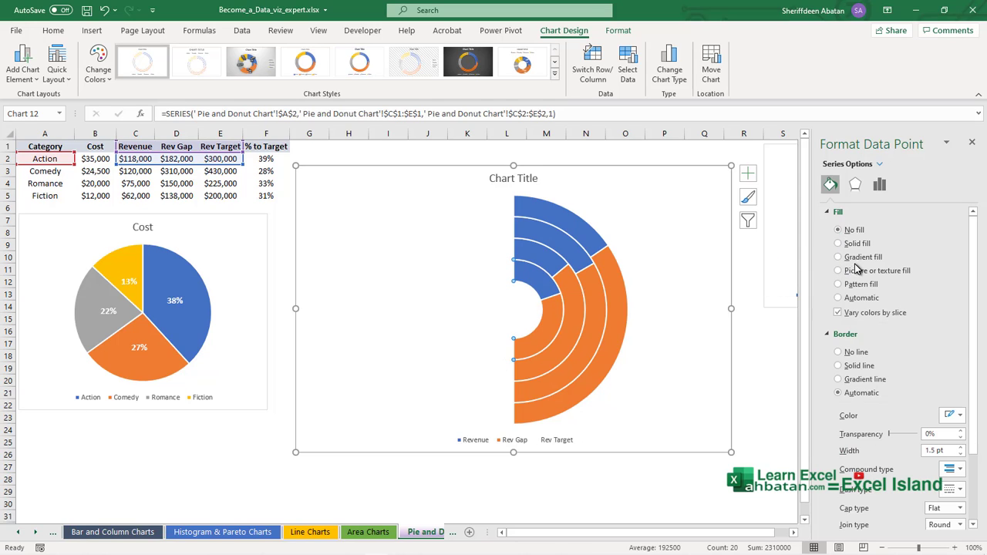
pyautogui.click(620, 201)
# Delete the title and the legend of the multi-ring doughnut chart
pyautogui.click(513, 179)
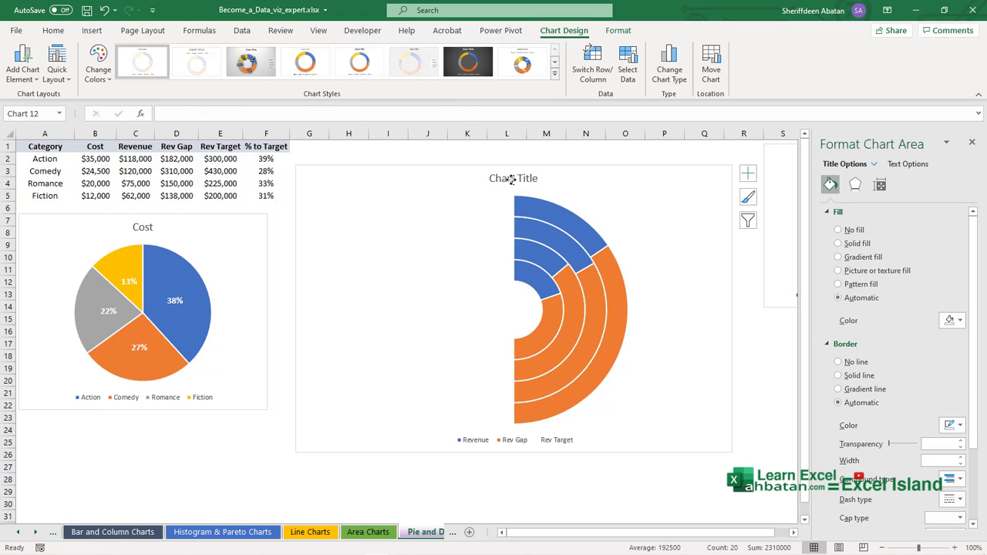
pyautogui.press('Delete')
pyautogui.click(511, 444)
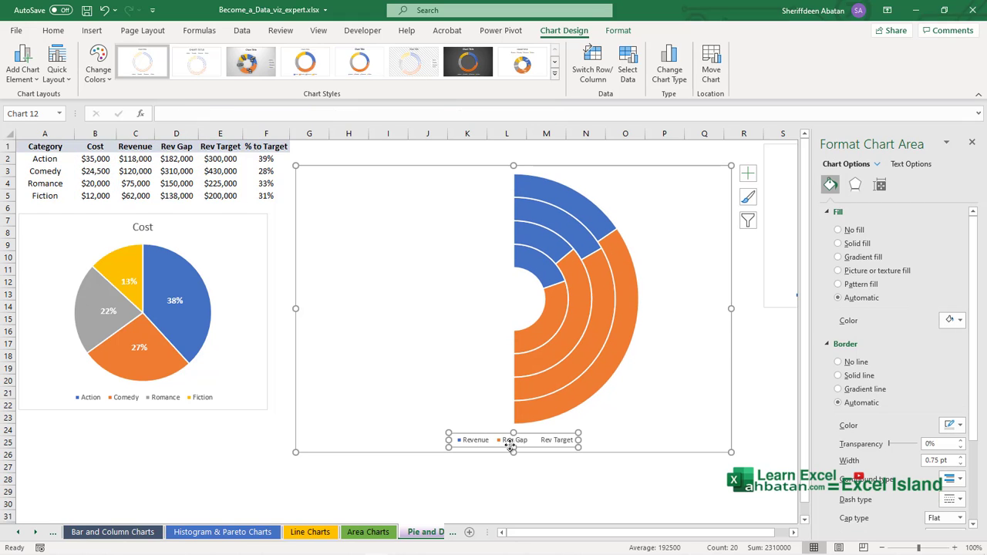
pyautogui.press('Delete')
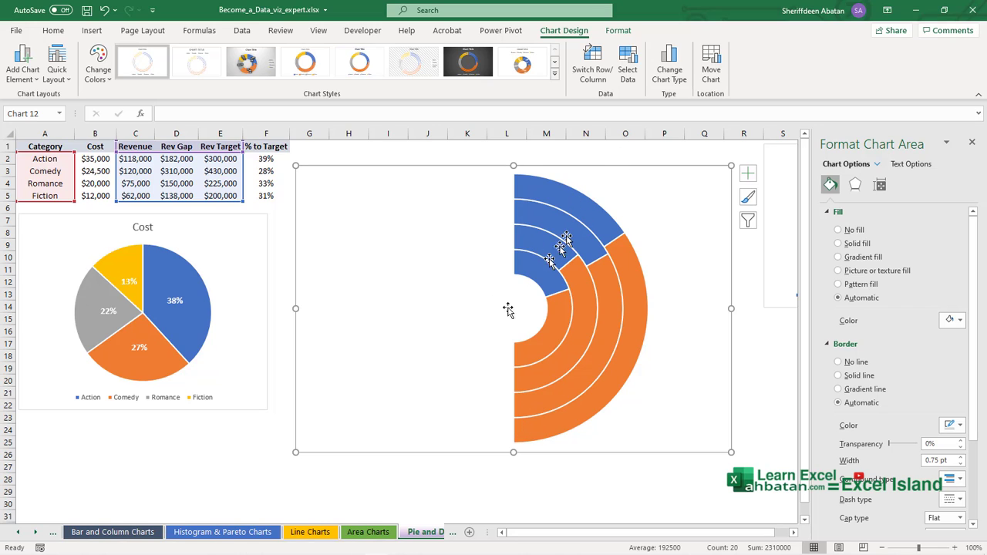
# Fill the Fiction ring's Revenue slice with solid gold and its Rev Gap slice with the same gold at 50% transparency
pyautogui.click(602, 226)
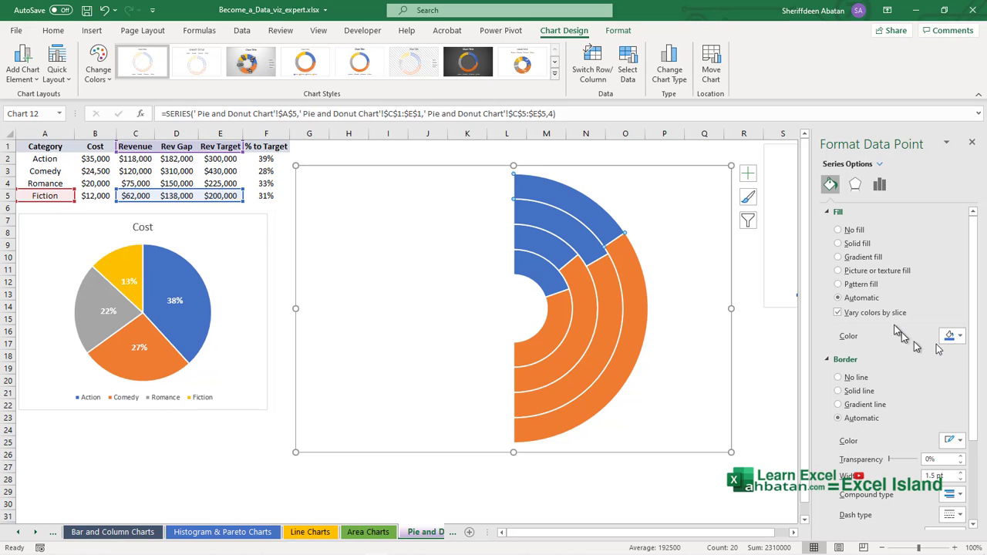
pyautogui.click(859, 246)
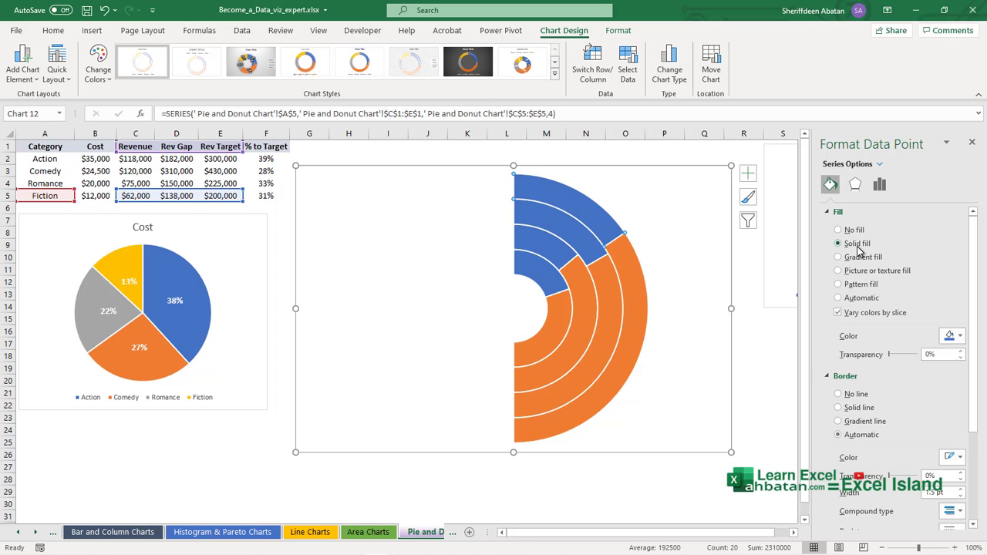
pyautogui.click(951, 335)
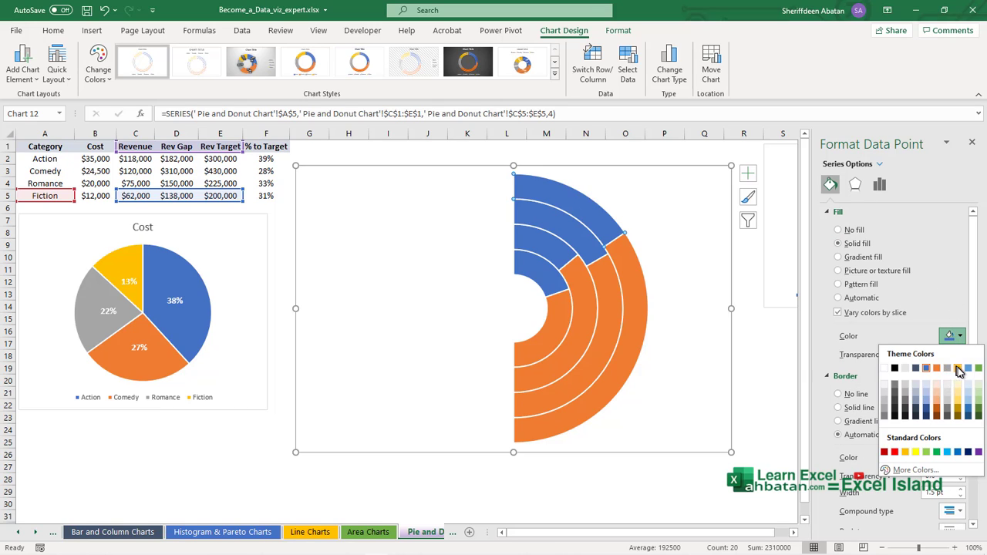
pyautogui.click(957, 369)
pyautogui.click(632, 320)
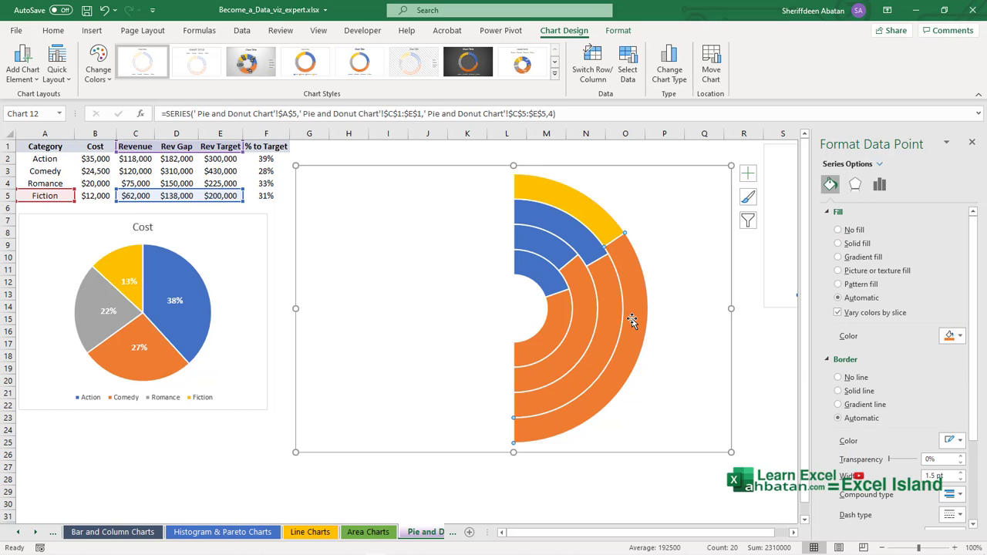
pyautogui.click(839, 243)
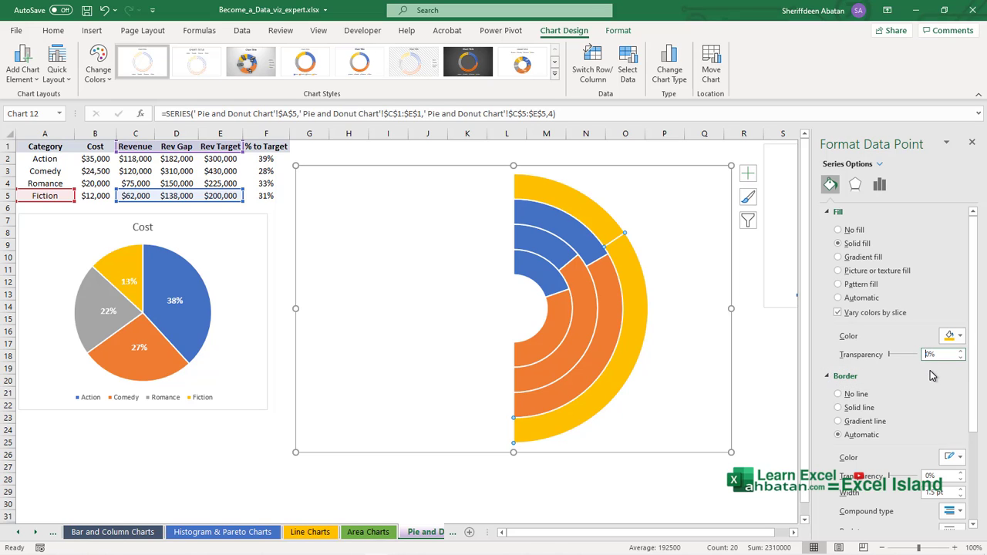
pyautogui.write('5')
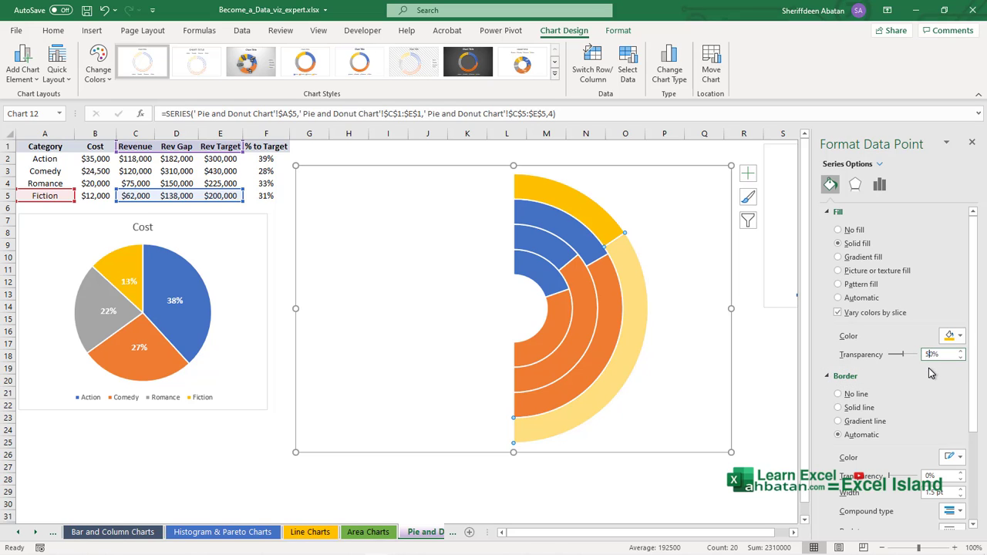
pyautogui.click(569, 237)
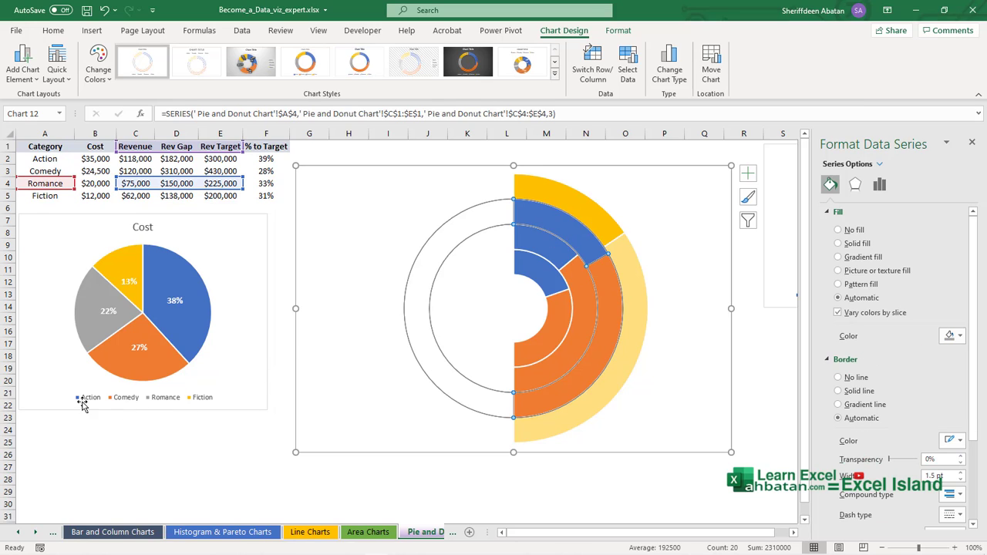
pyautogui.click(839, 244)
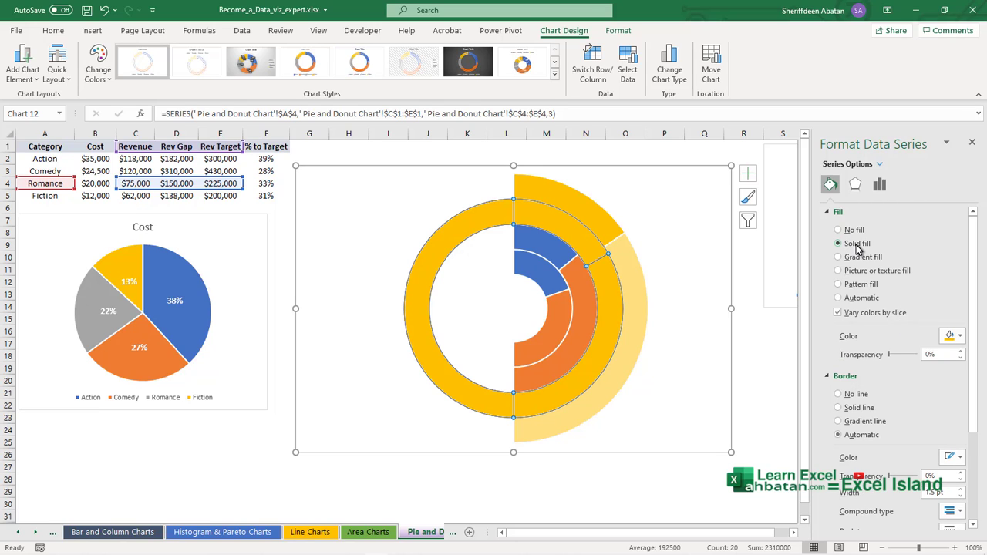
pyautogui.hotkey('ctrl', 'z')
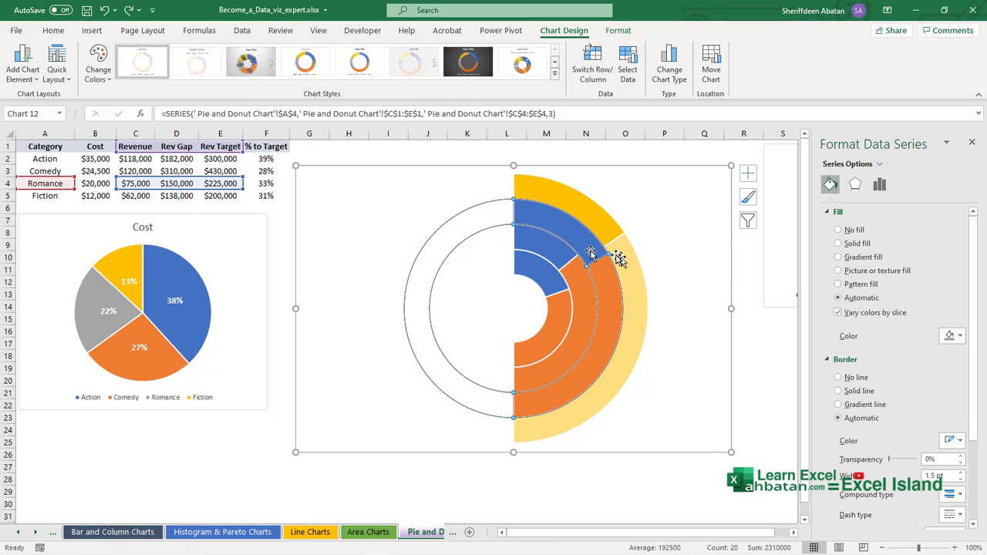
# Fill the Romance ring's Revenue slice with solid gray and its Rev Gap slice with the same gray at 50% transparency
pyautogui.click(580, 244)
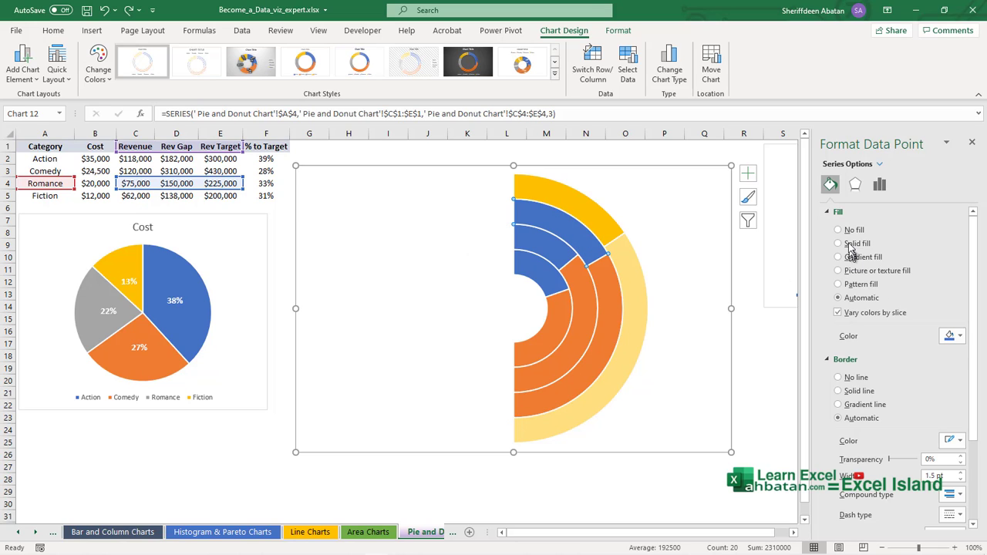
pyautogui.click(959, 336)
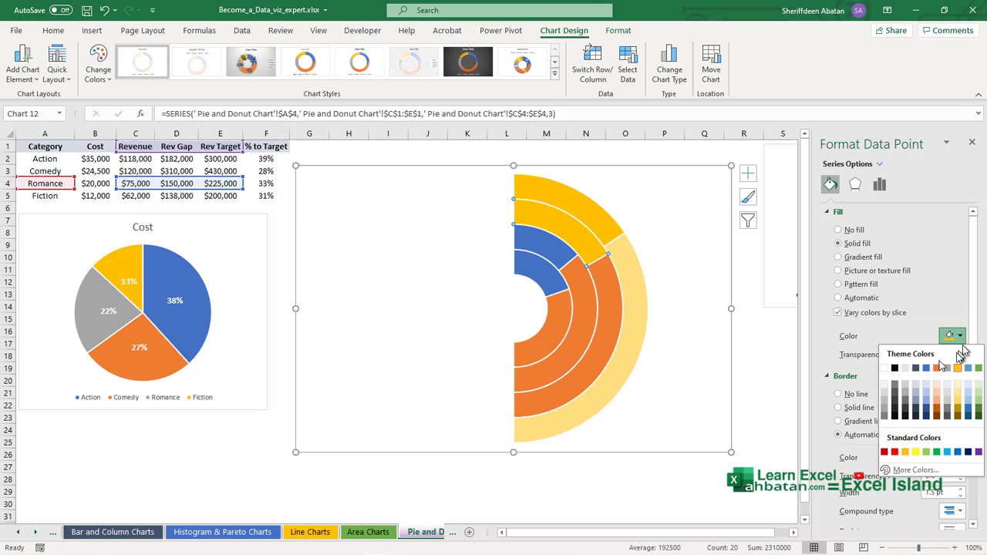
pyautogui.click(949, 368)
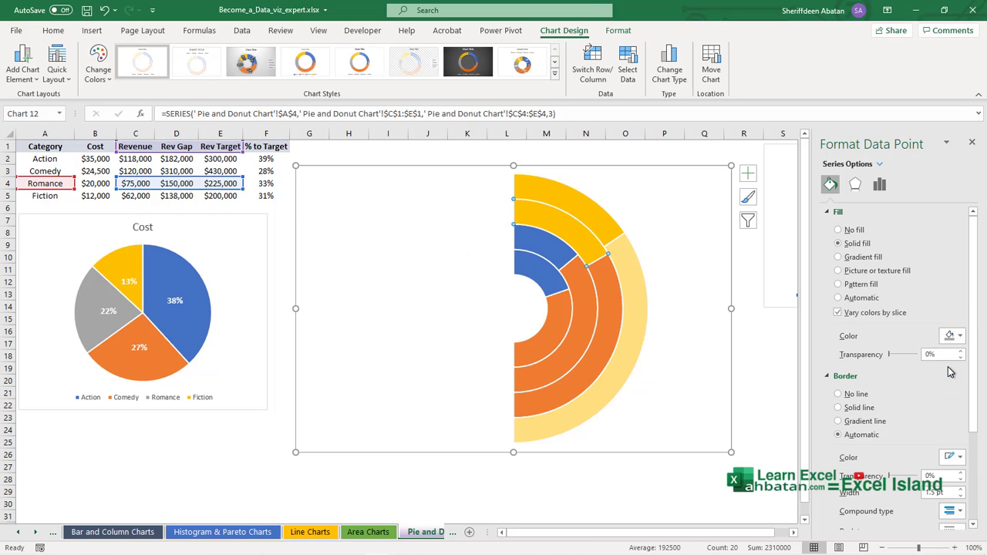
pyautogui.click(613, 311)
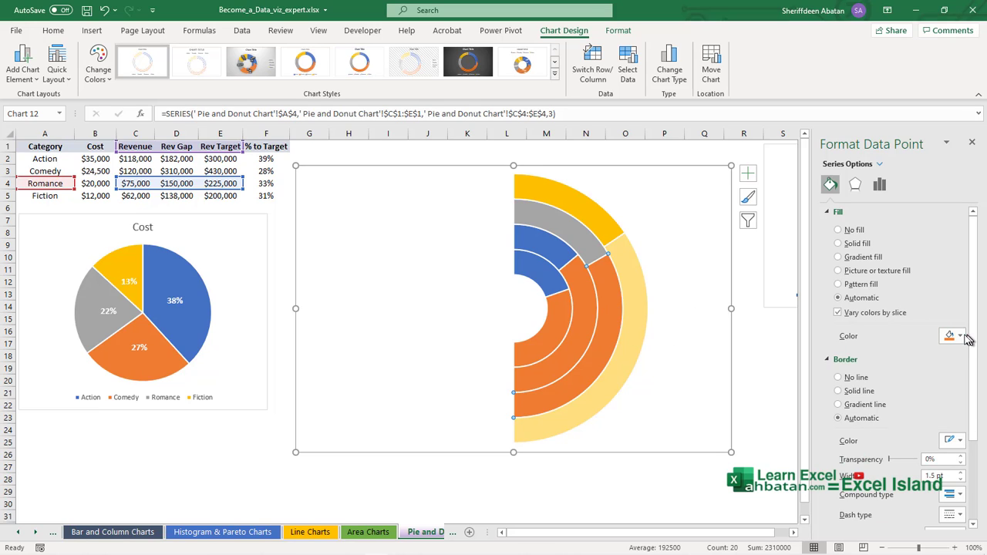
pyautogui.click(855, 245)
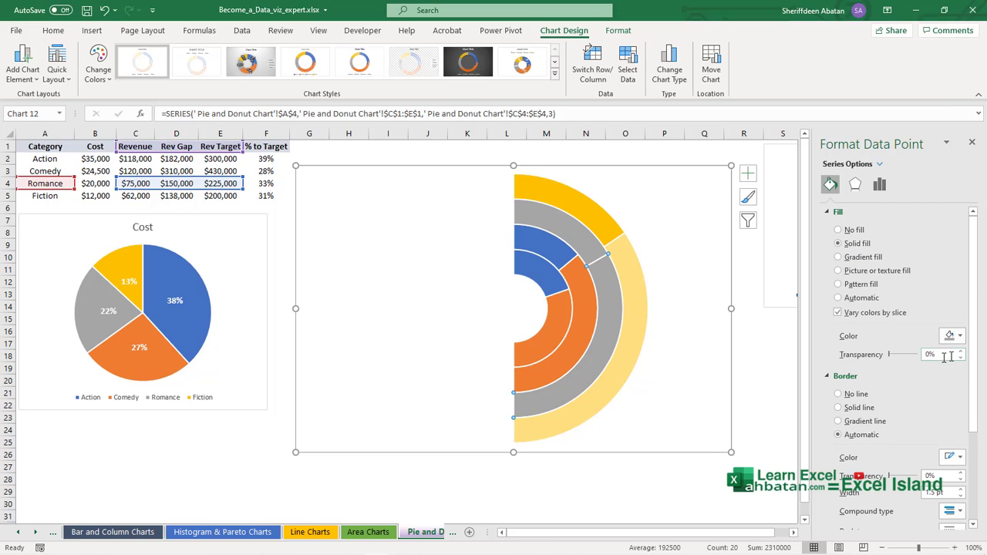
pyautogui.write('50')
pyautogui.press('Return')
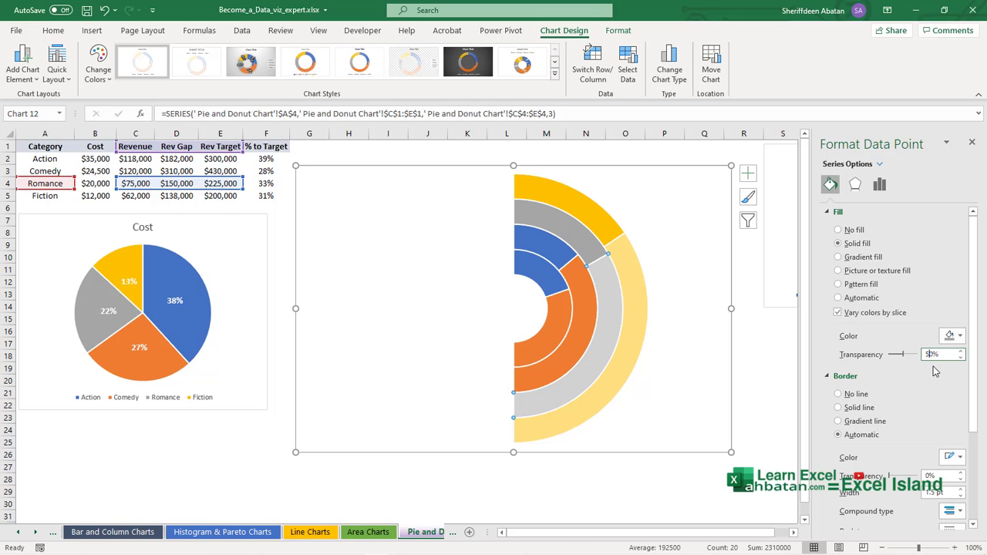
# Fill the Comedy ring's Revenue slice with solid orange and its Rev Gap slice with the same orange at 50% transparency
pyautogui.click(552, 251)
pyautogui.click(552, 252)
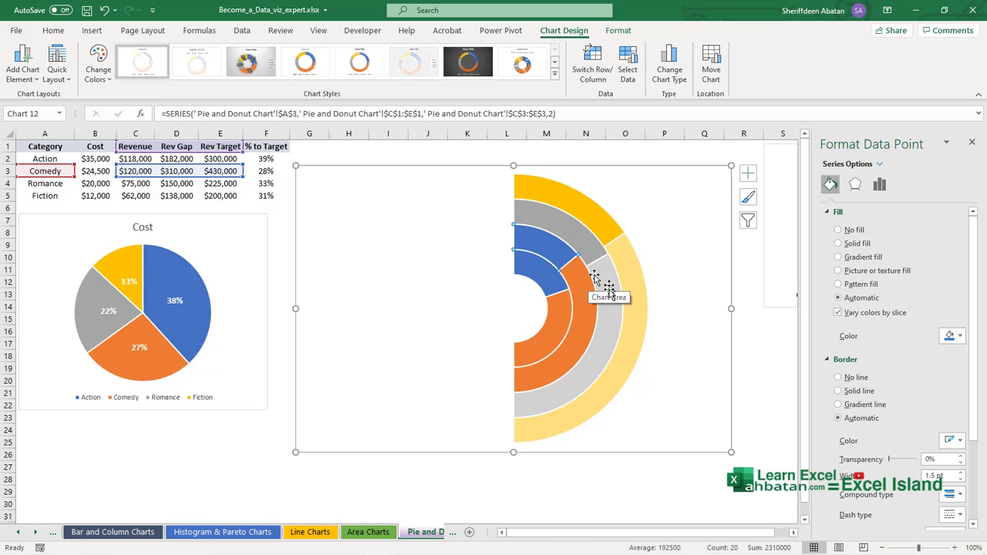
pyautogui.click(864, 245)
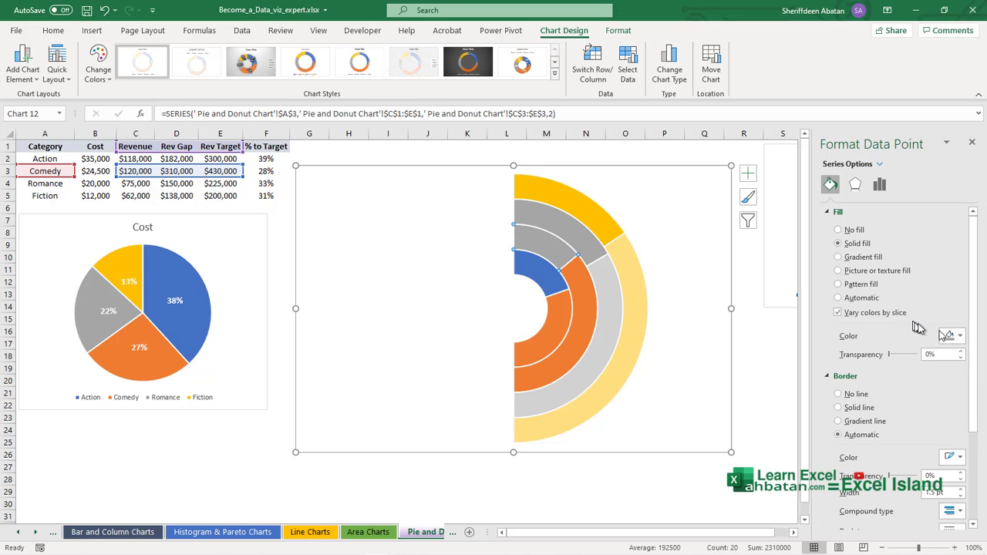
pyautogui.click(959, 337)
pyautogui.click(937, 369)
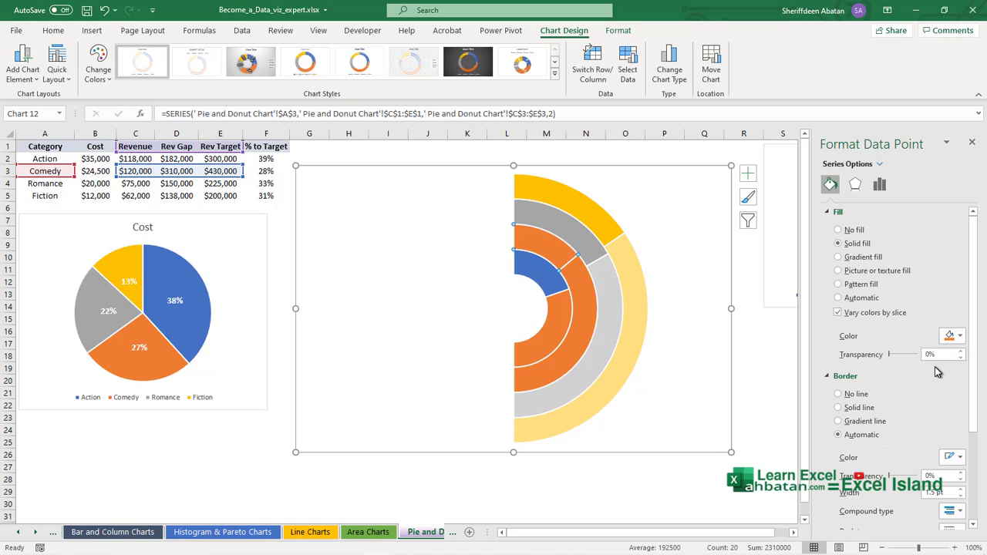
pyautogui.click(579, 319)
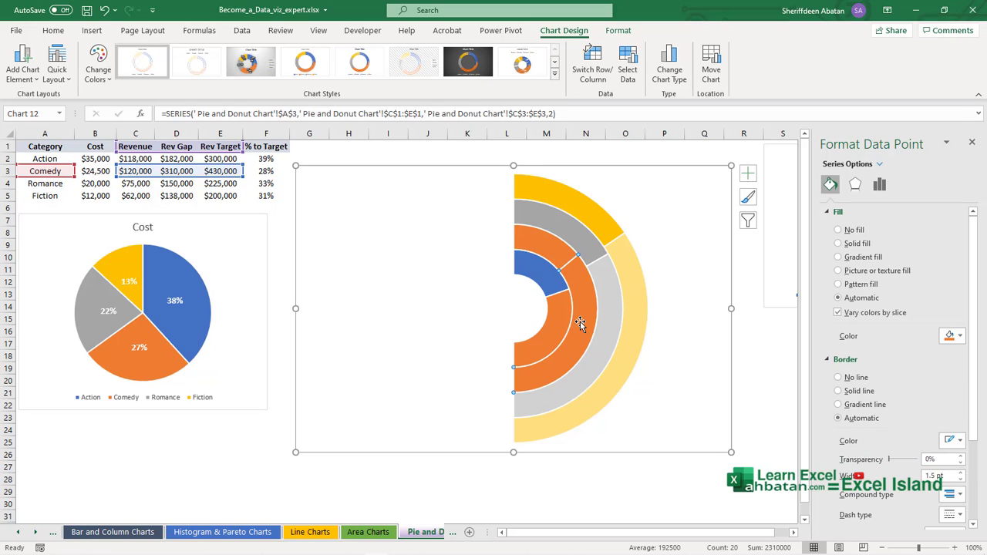
pyautogui.click(857, 244)
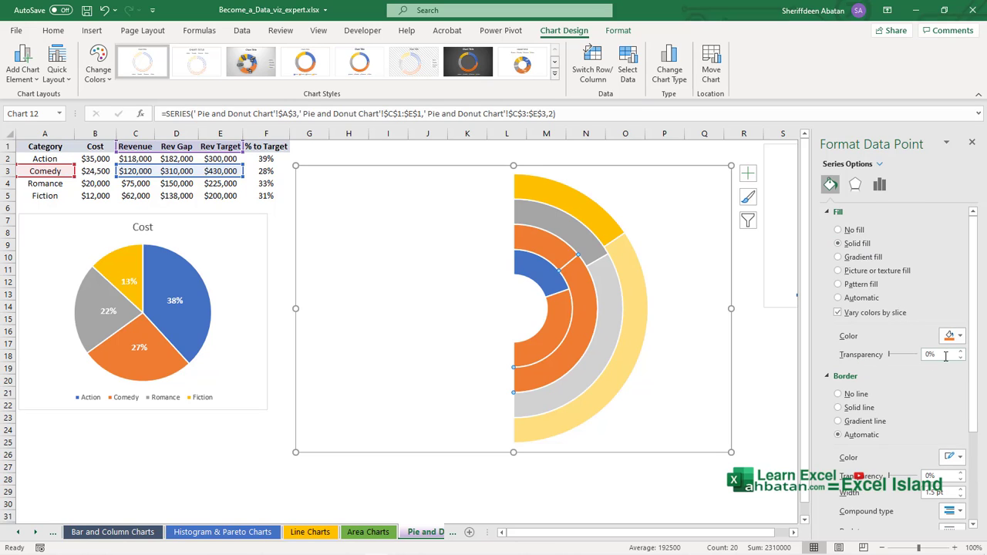
pyautogui.click(926, 355)
pyautogui.write('5')
pyautogui.press('Return')
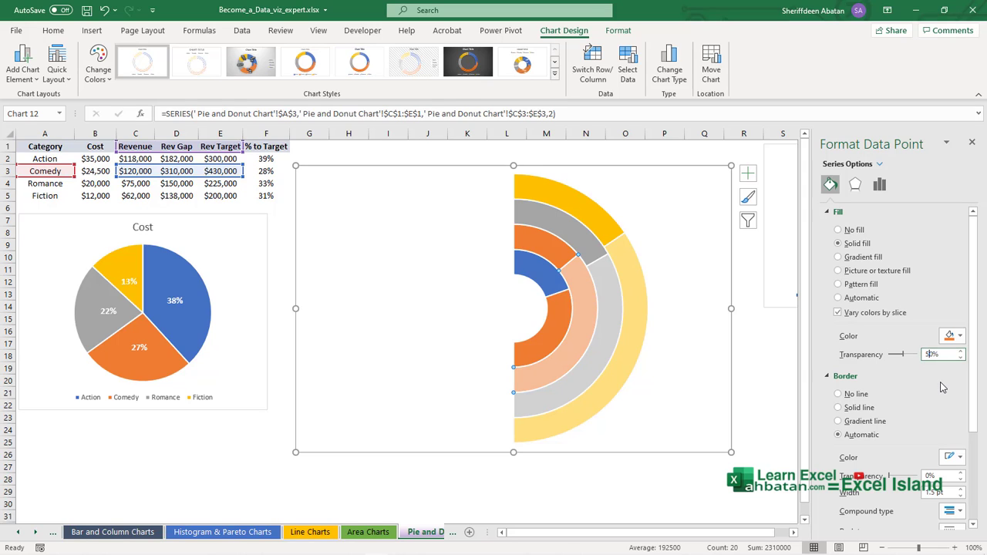
# Fill the Action ring's Rev Gap slice with solid blue at 50% transparency and close the formatting pane
pyautogui.click(554, 283)
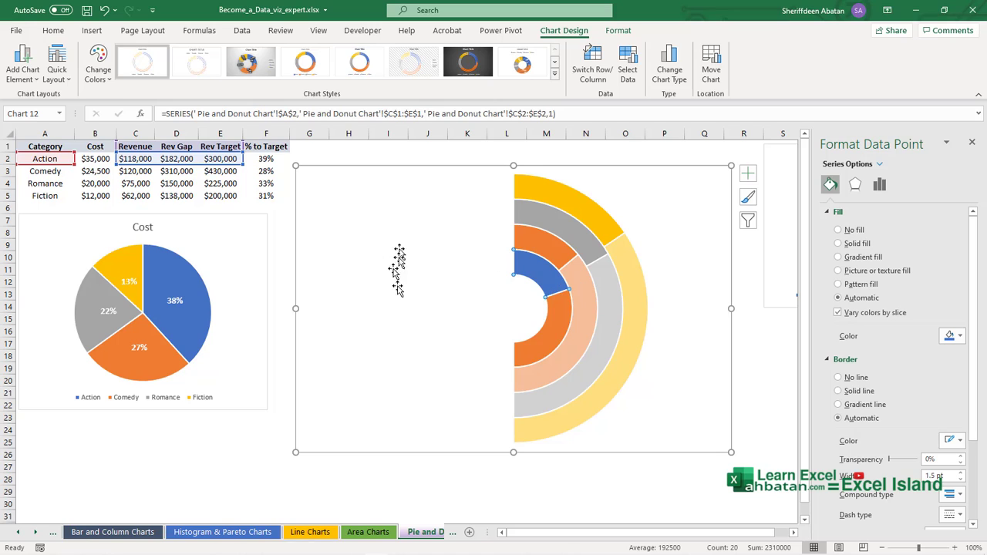
pyautogui.click(561, 322)
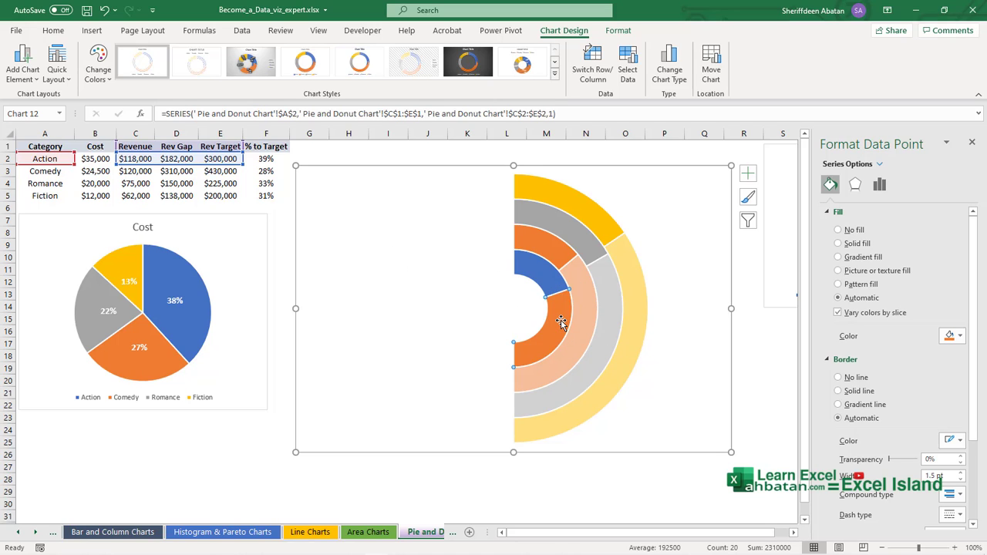
pyautogui.click(953, 337)
pyautogui.click(926, 367)
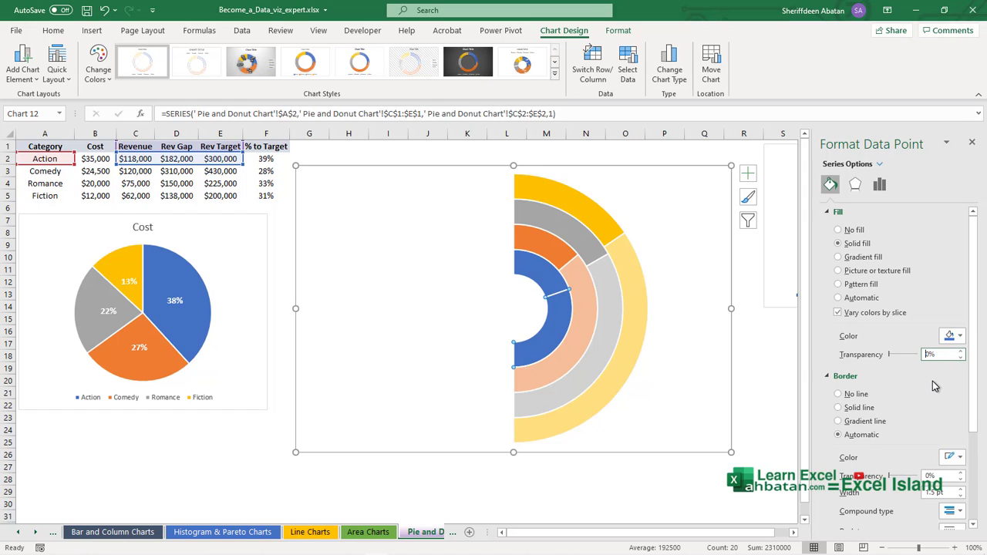
pyautogui.click(440, 264)
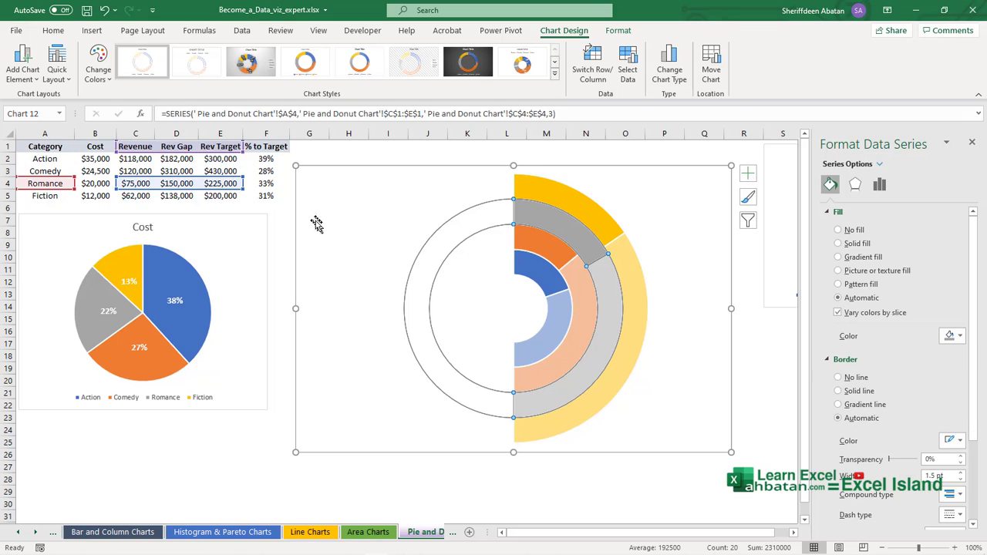
pyautogui.click(275, 223)
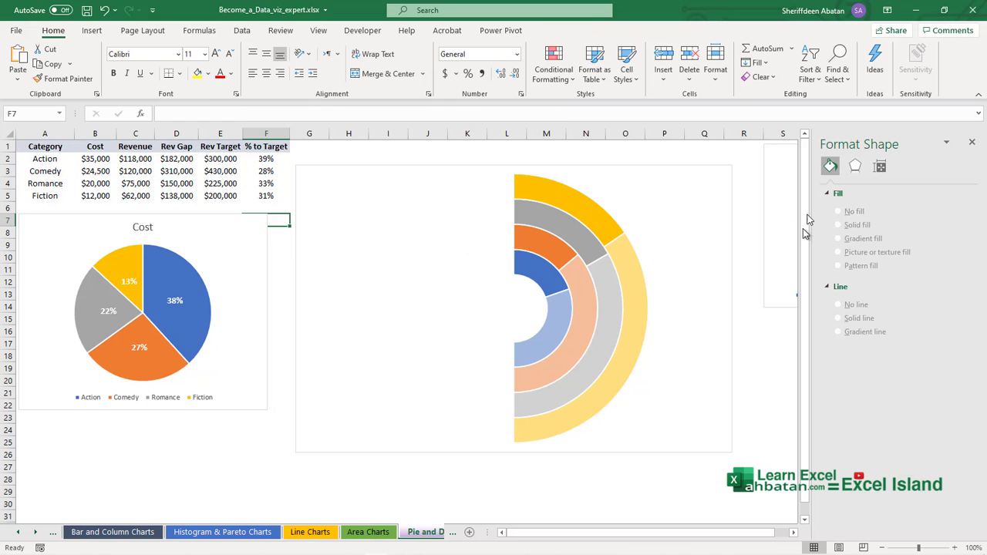
pyautogui.click(972, 144)
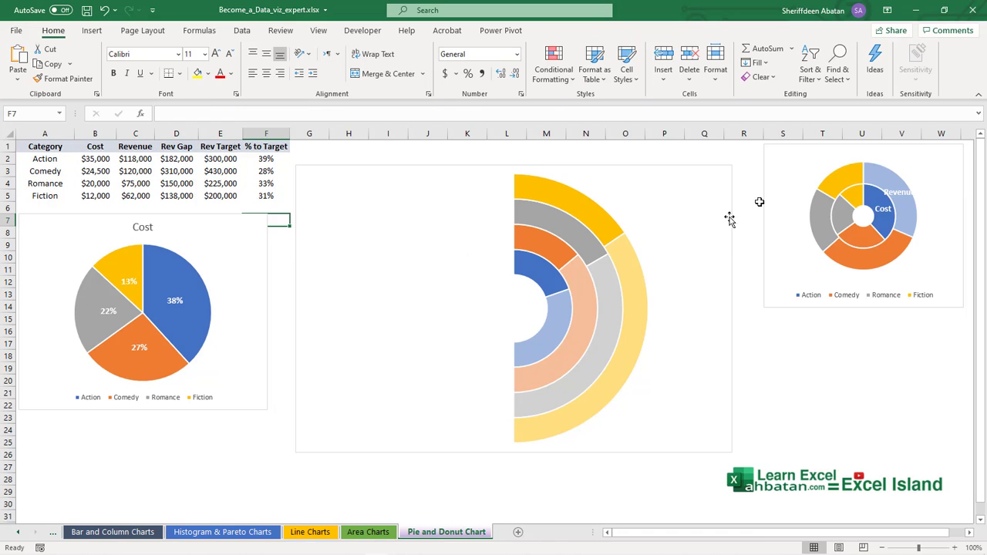
# Shift the multi-ring doughnut chart slightly to the right and narrow its chart area from the left edge to column J
pyautogui.click(694, 212)
pyautogui.moveTo(690, 203); pyautogui.dragTo(707, 202)
pyautogui.moveTo(538, 279)
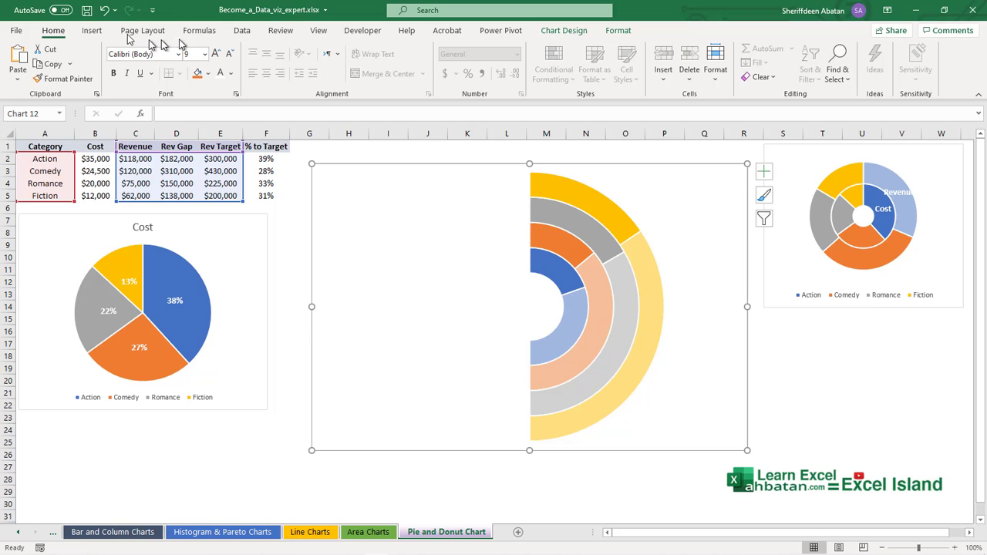
pyautogui.click(93, 34)
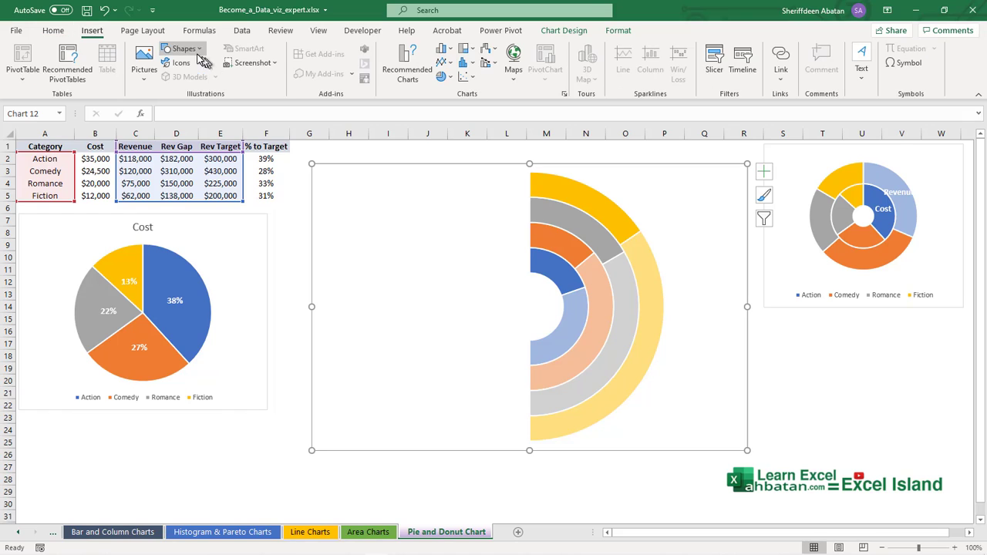
pyautogui.click(403, 157)
pyautogui.click(378, 238)
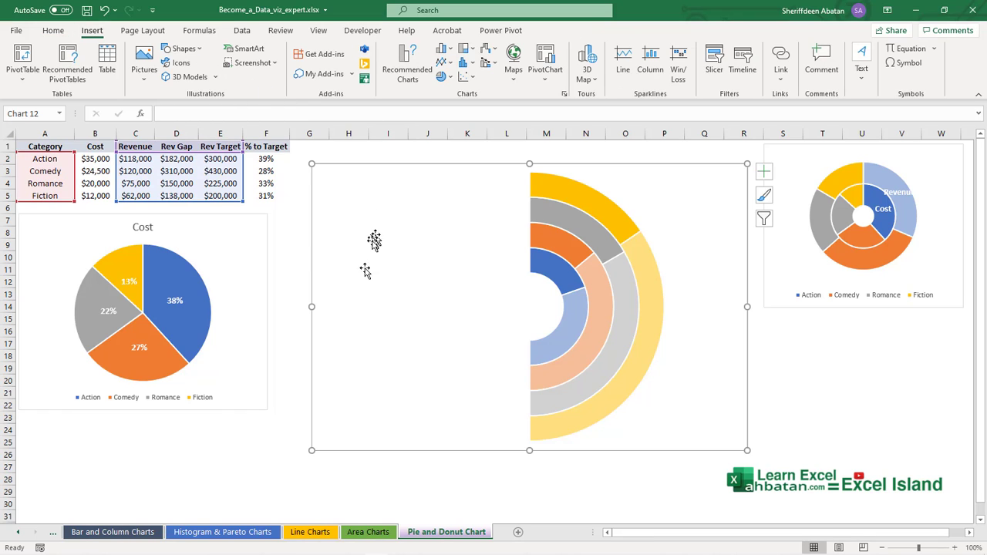
pyautogui.moveTo(312, 305); pyautogui.dragTo(407, 306)
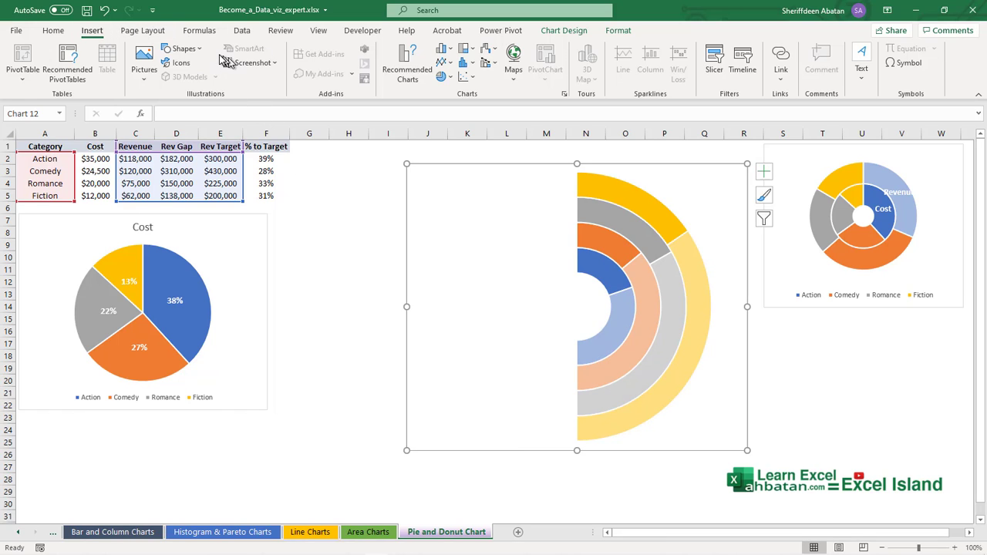
# Insert a text box beside the multi-ring chart listing Fiction, Romance, Comedy and Action on separate lines
pyautogui.click(185, 49)
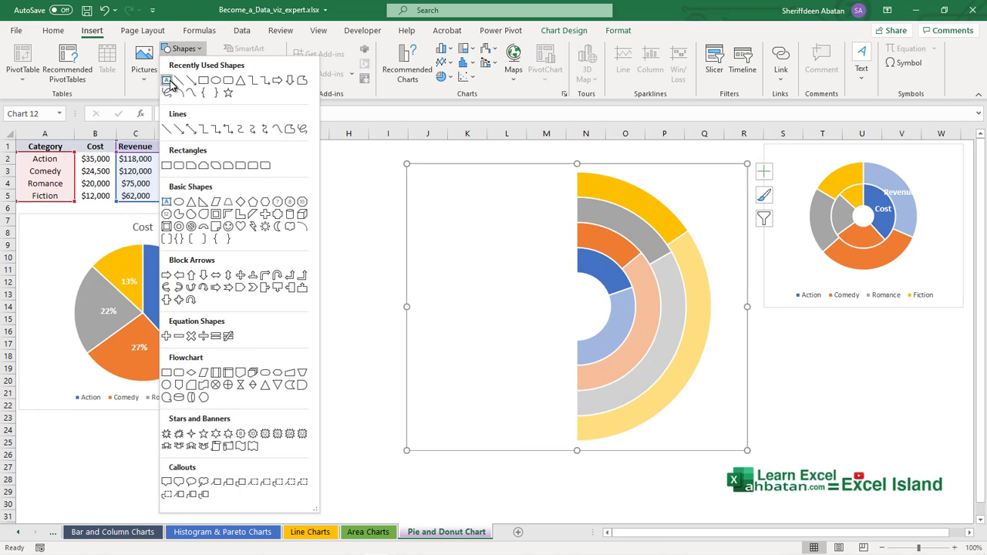
pyautogui.click(168, 81)
pyautogui.moveTo(295, 220); pyautogui.dragTo(398, 287)
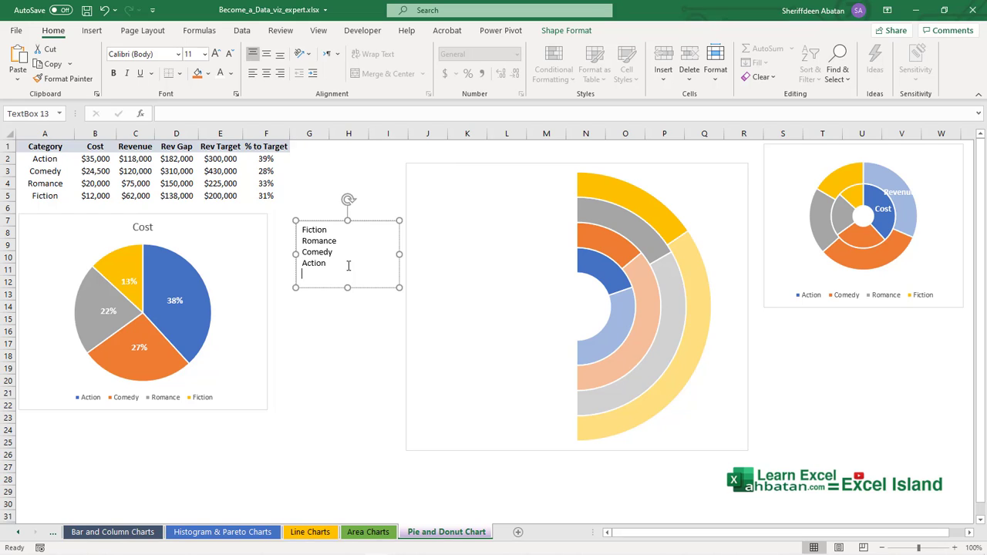
# Make the four category names in the text box bold, right-aligned and 18 pt
pyautogui.moveTo(328, 262); pyautogui.dragTo(303, 226)
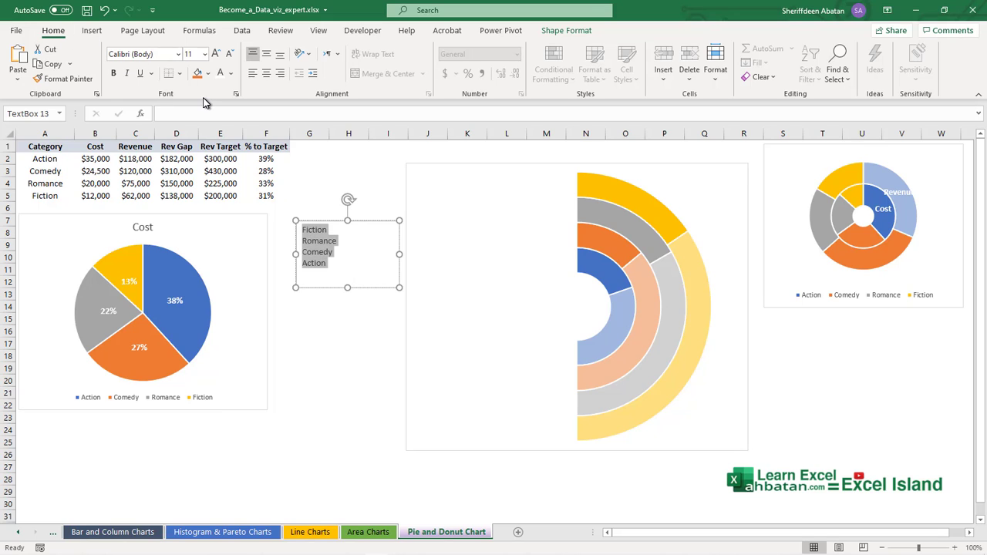
pyautogui.hotkey('ctrl', 'b')
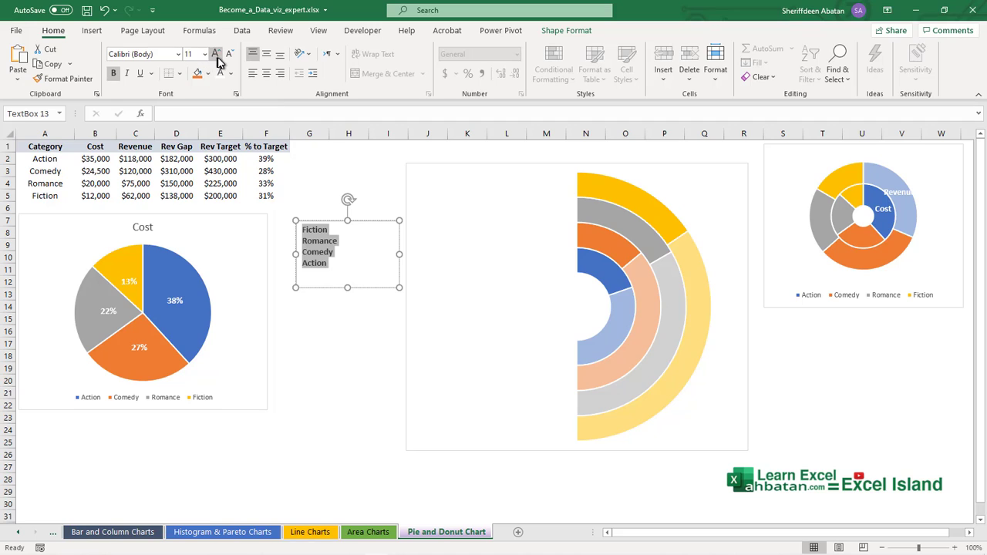
pyautogui.click(280, 73)
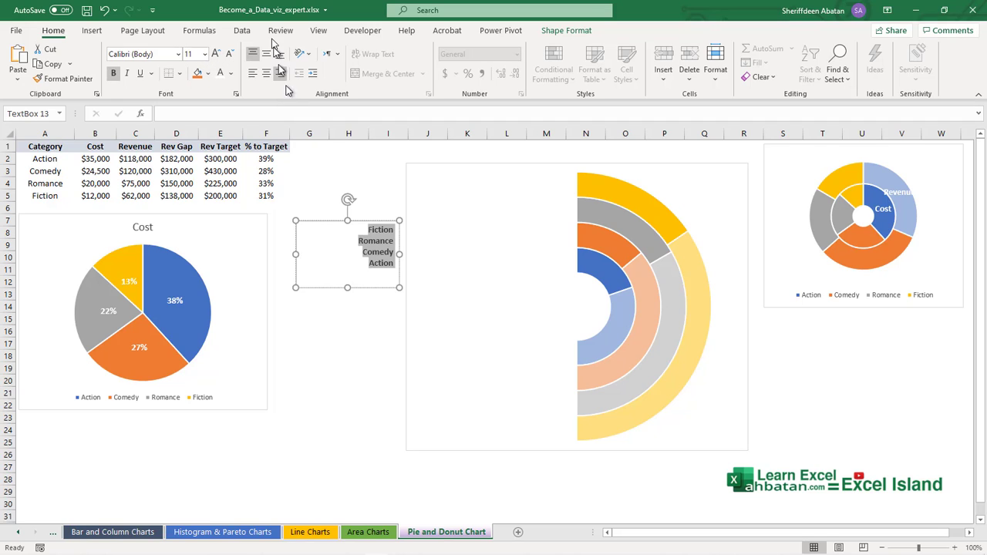
pyautogui.click(216, 53)
pyautogui.click(216, 53)
pyautogui.click(216, 53)
pyautogui.click(216, 53)
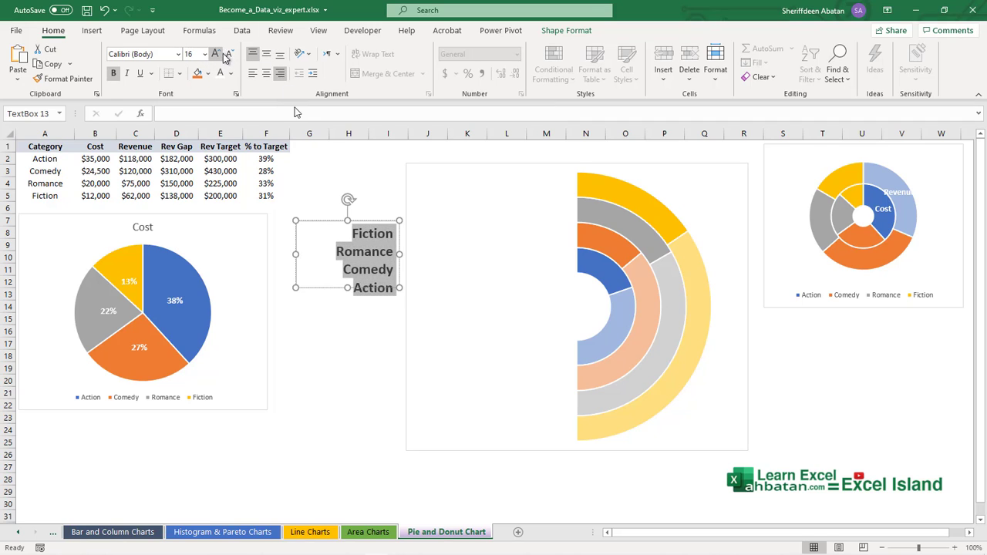
pyautogui.click(357, 161)
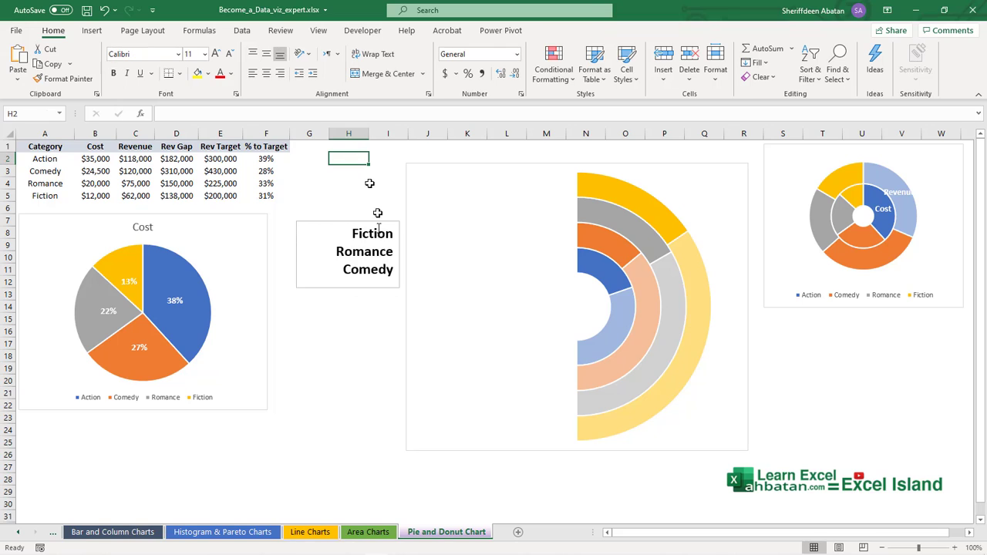
# Remove the fill and the outline of the category text box and close the formatting pane
pyautogui.click(329, 227)
pyautogui.rightClick(324, 238)
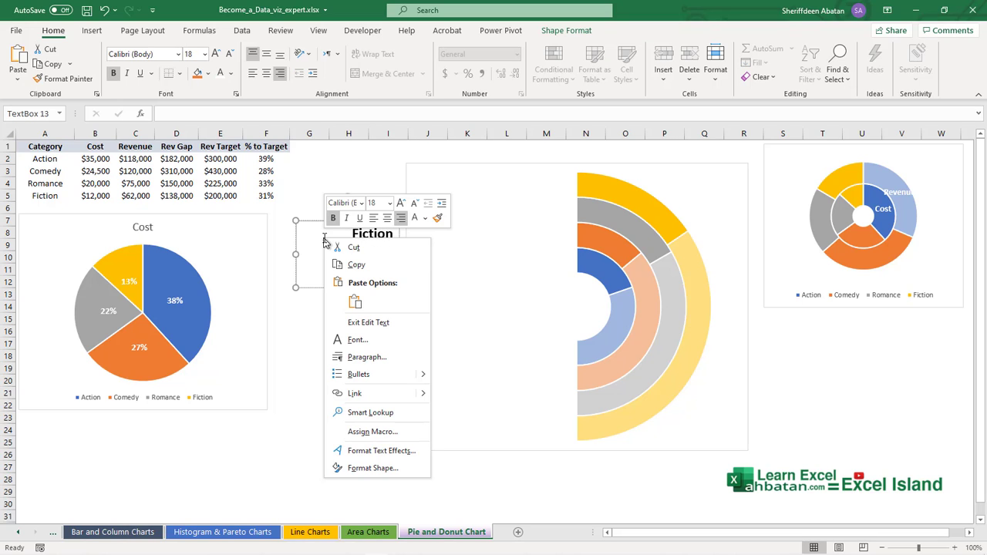
pyautogui.click(386, 468)
pyautogui.click(846, 230)
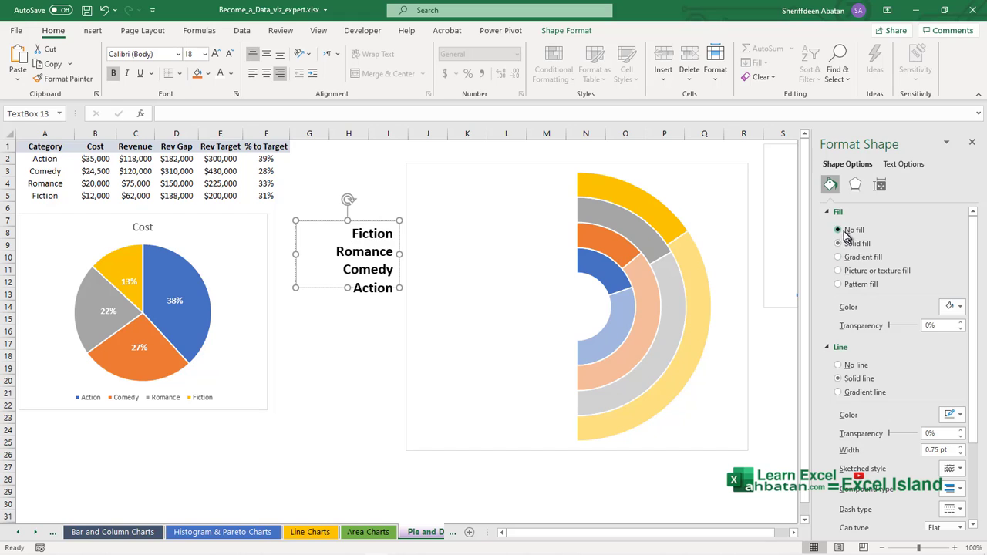
pyautogui.click(850, 325)
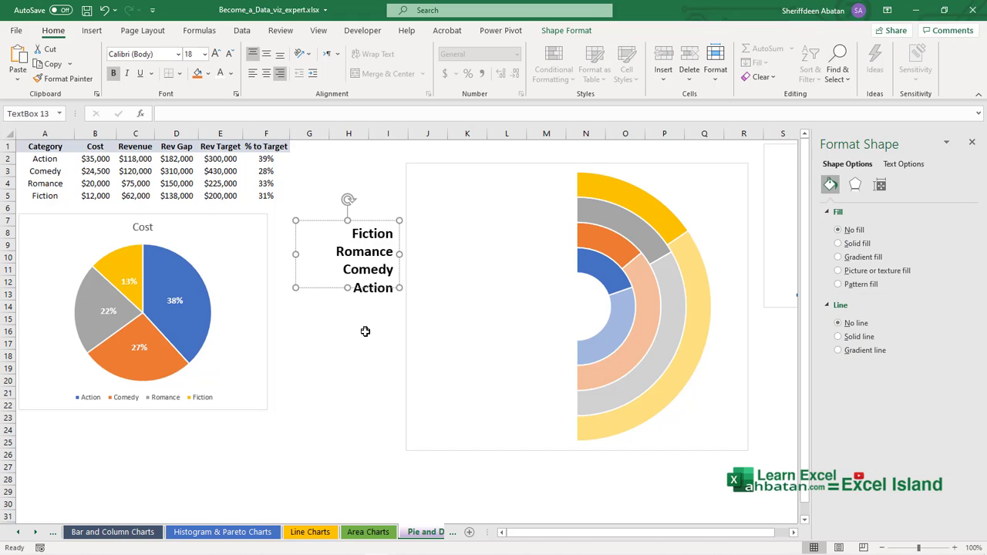
pyautogui.click(323, 198)
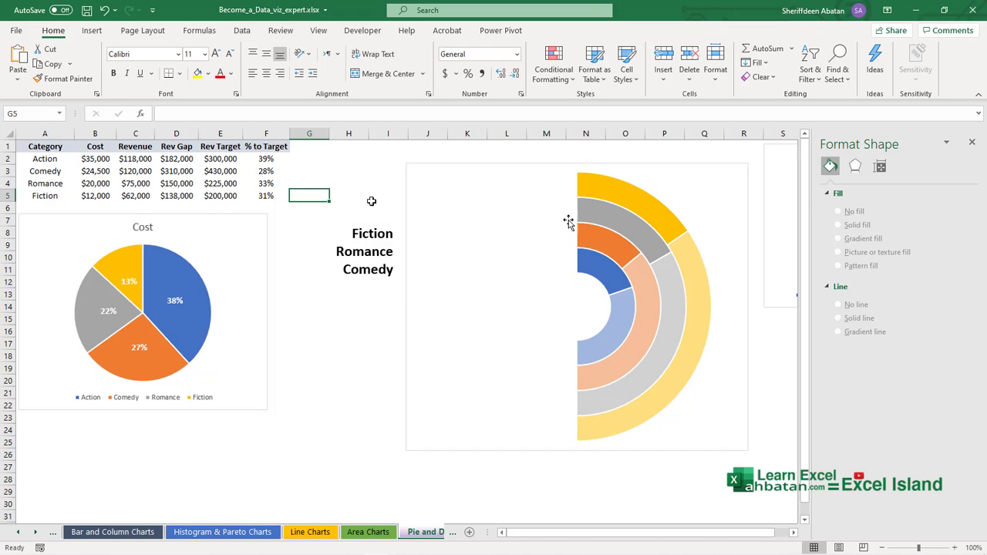
pyautogui.click(972, 142)
# Place the category text box on the chart just left of where the rings start and set its text to 24 pt
pyautogui.click(354, 234)
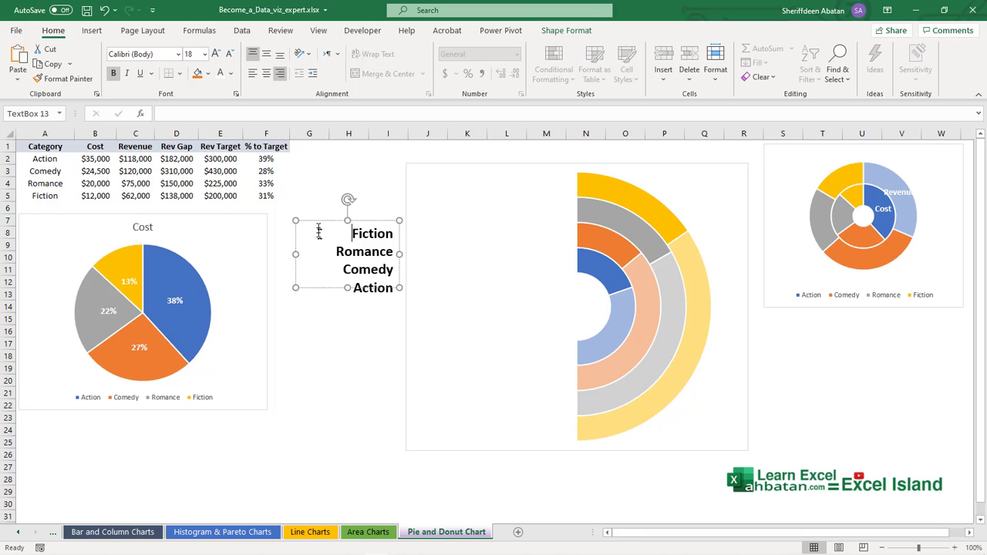
pyautogui.moveTo(311, 222); pyautogui.dragTo(482, 172)
pyautogui.moveTo(571, 237); pyautogui.dragTo(532, 178)
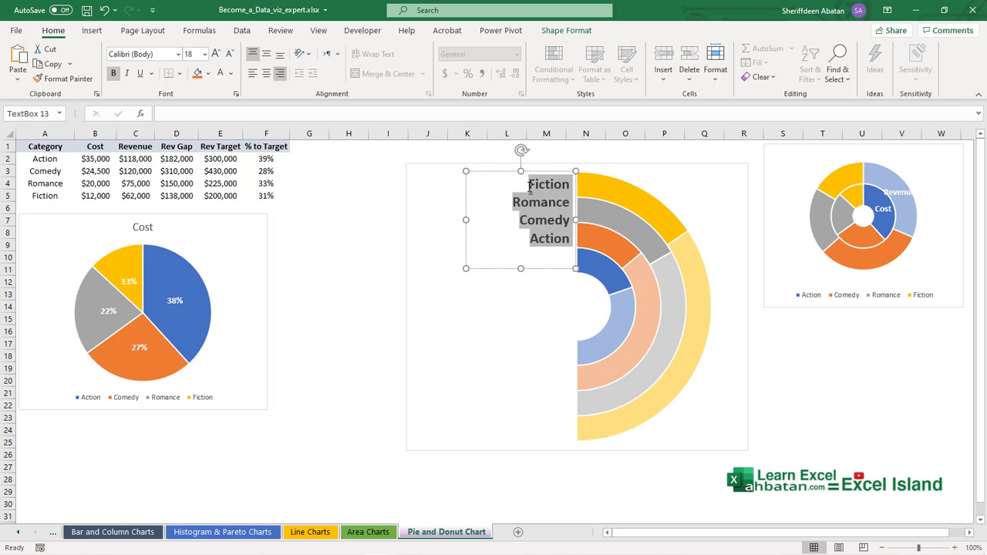
pyautogui.click(215, 53)
pyautogui.click(216, 53)
pyautogui.click(216, 53)
pyautogui.click(216, 53)
pyautogui.click(216, 53)
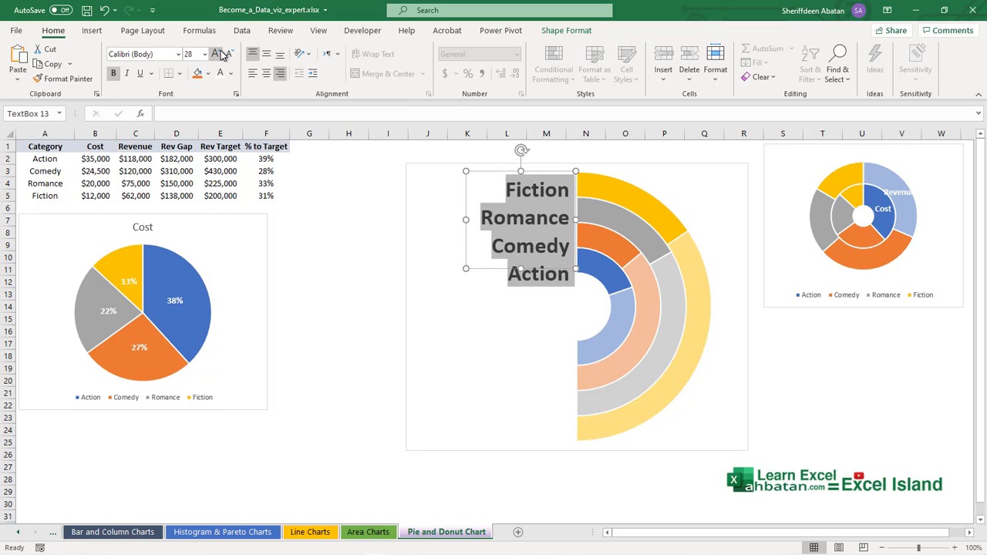
pyautogui.click(229, 53)
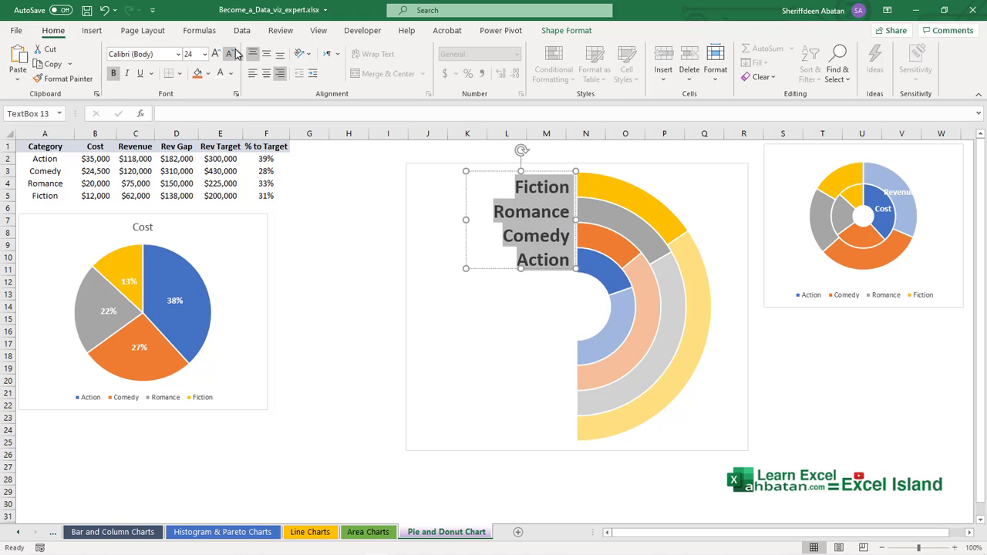
pyautogui.click(319, 179)
# Extend the category text box downward so that all four names fit inside it
pyautogui.click(574, 261)
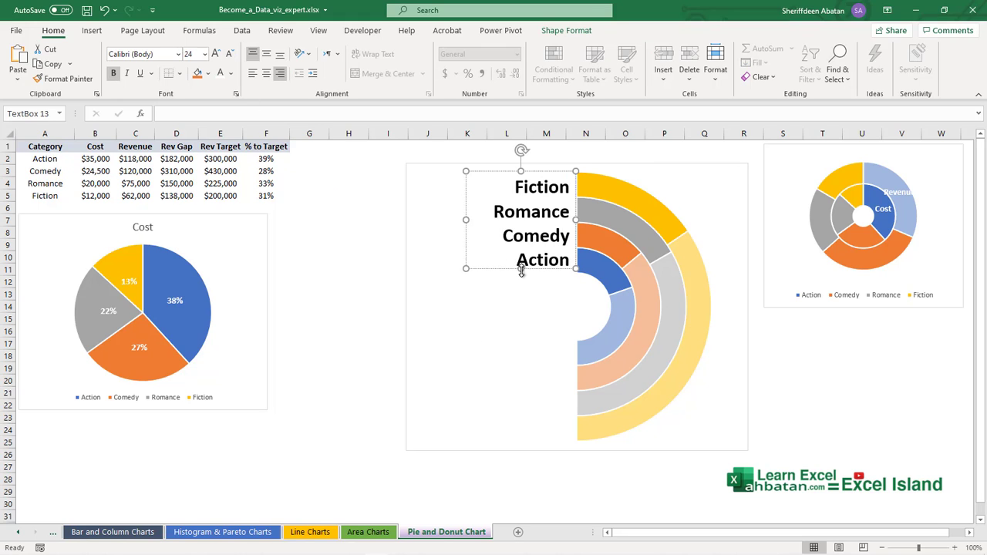
pyautogui.moveTo(521, 270); pyautogui.dragTo(513, 286)
pyautogui.click(357, 214)
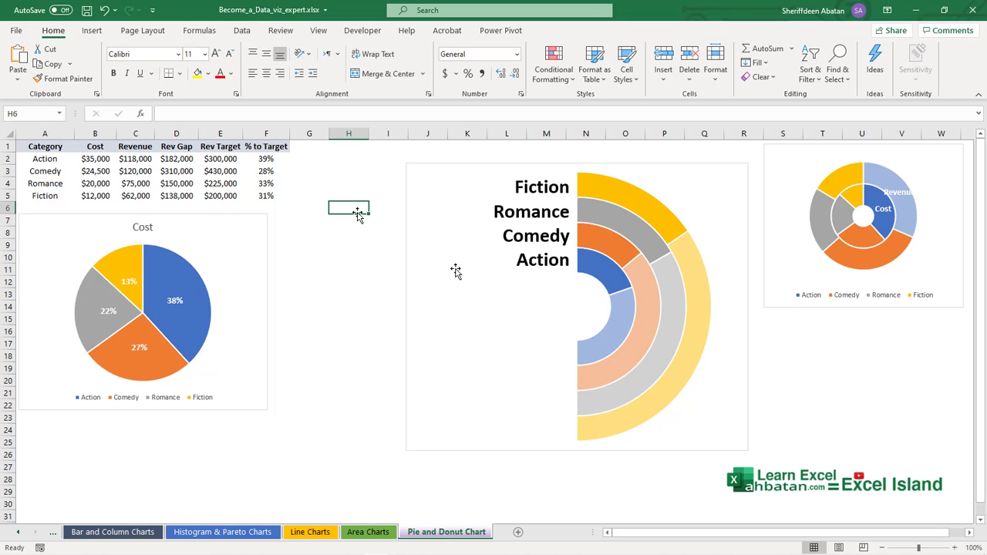
# Check the half-circle doughnut's four rings against their source rows, from Fiction inward to Action
pyautogui.moveTo(643, 230)
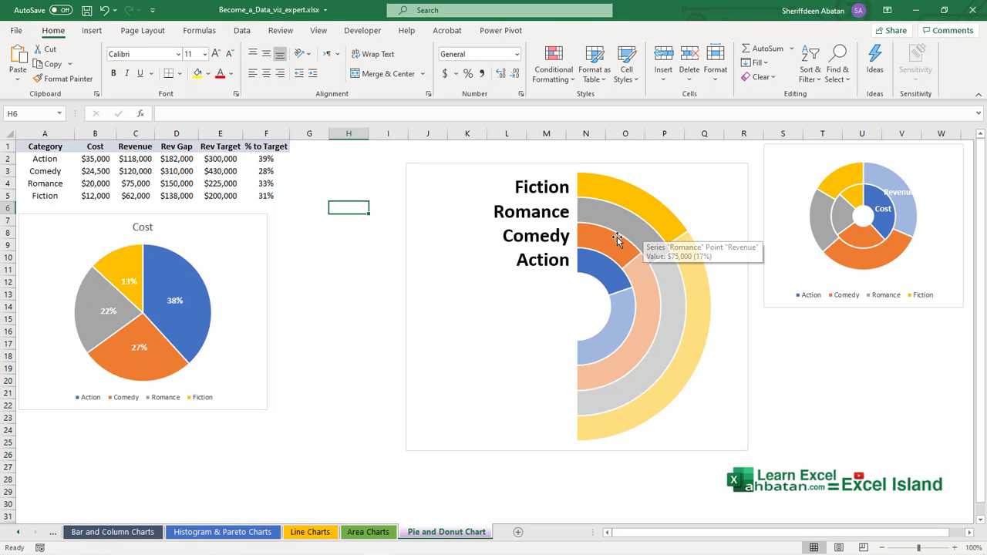
pyautogui.click(618, 199)
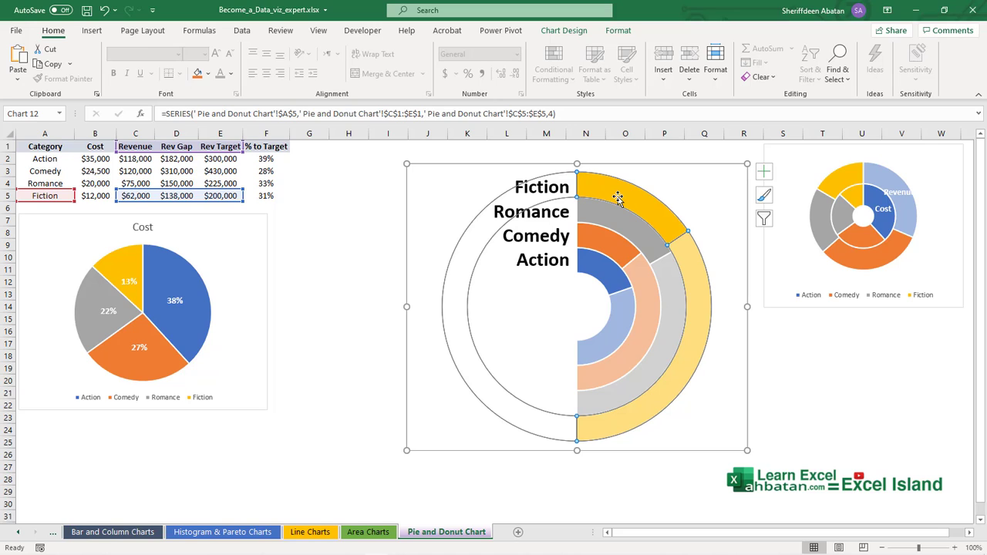
pyautogui.click(630, 222)
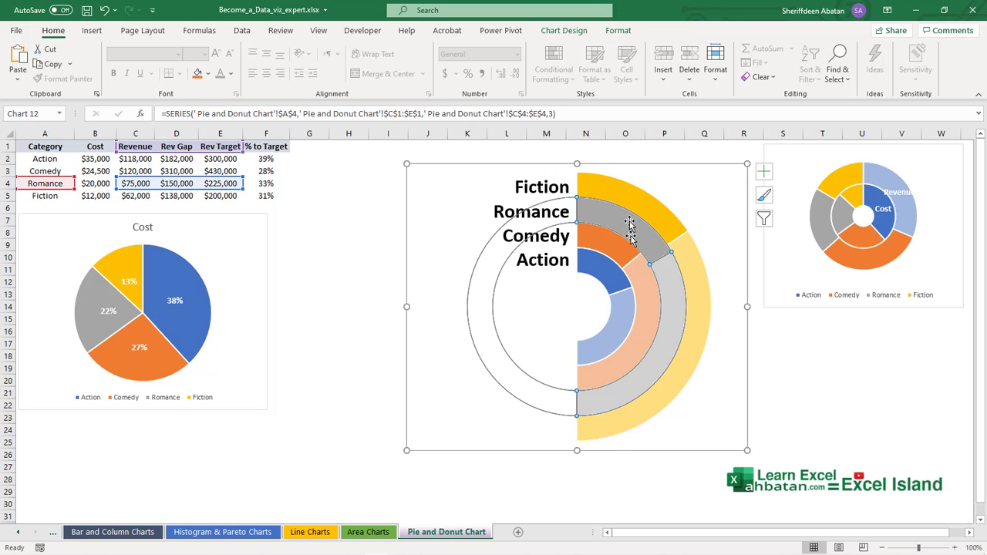
pyautogui.click(622, 251)
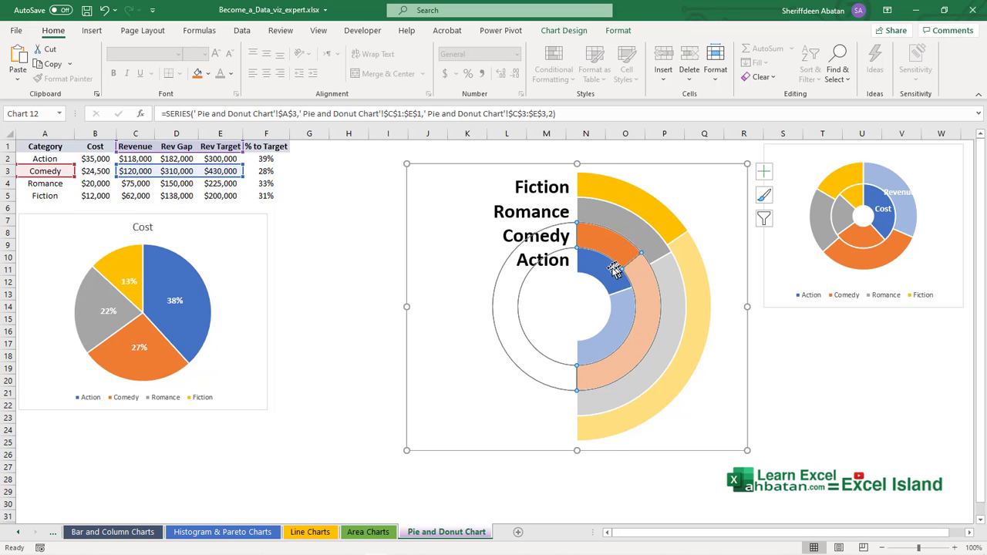
pyautogui.click(612, 274)
pyautogui.click(357, 220)
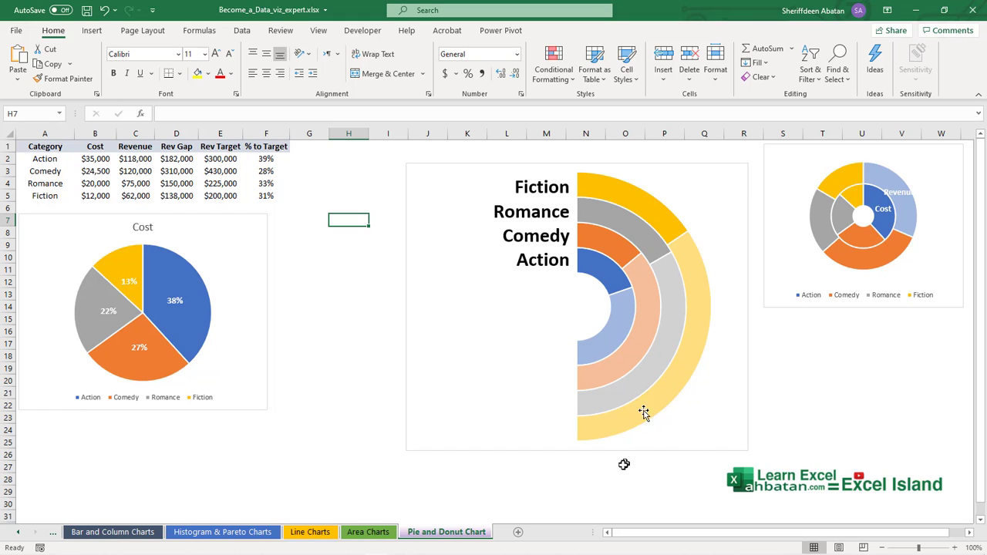
# Insert a text box between the Cost pie chart and the half-circle doughnut and link it to cell F2 with =$F$2
pyautogui.click(92, 30)
pyautogui.click(182, 48)
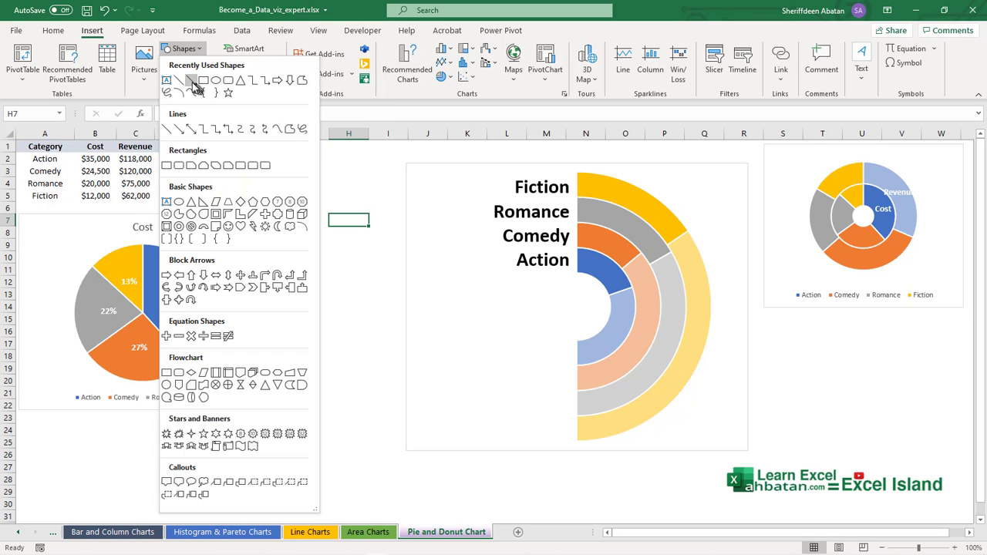
pyautogui.click(168, 81)
pyautogui.moveTo(304, 274); pyautogui.dragTo(388, 337)
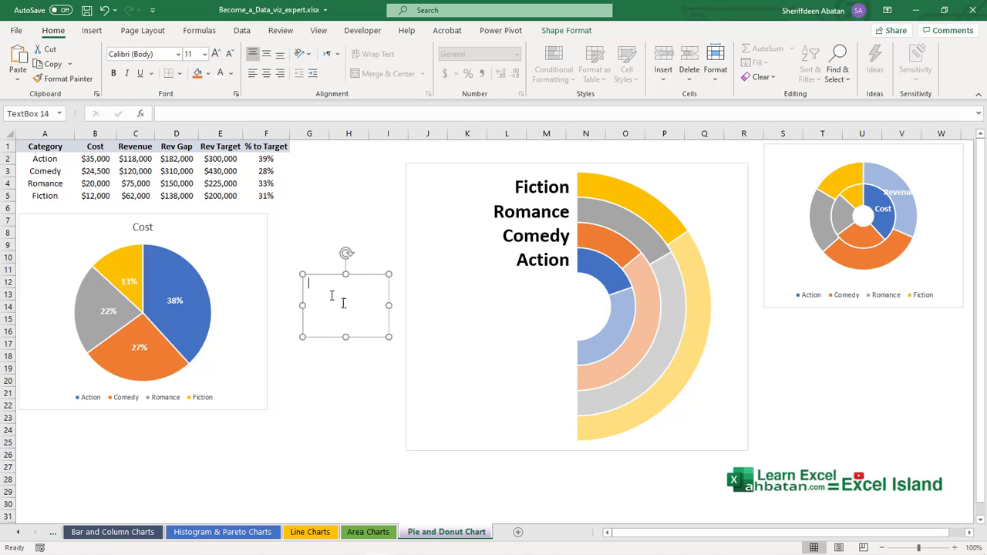
pyautogui.click(226, 112)
pyautogui.write('=')
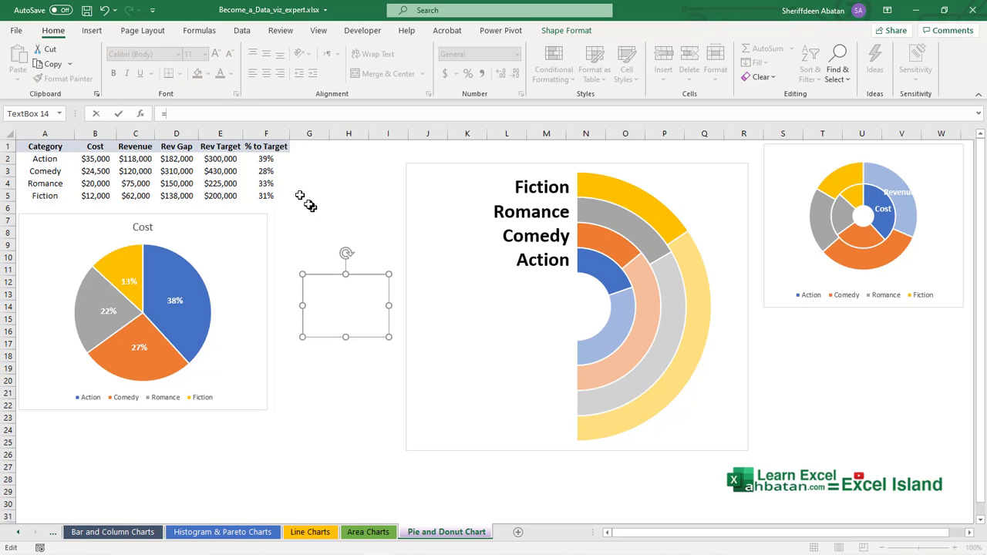
pyautogui.click(263, 160)
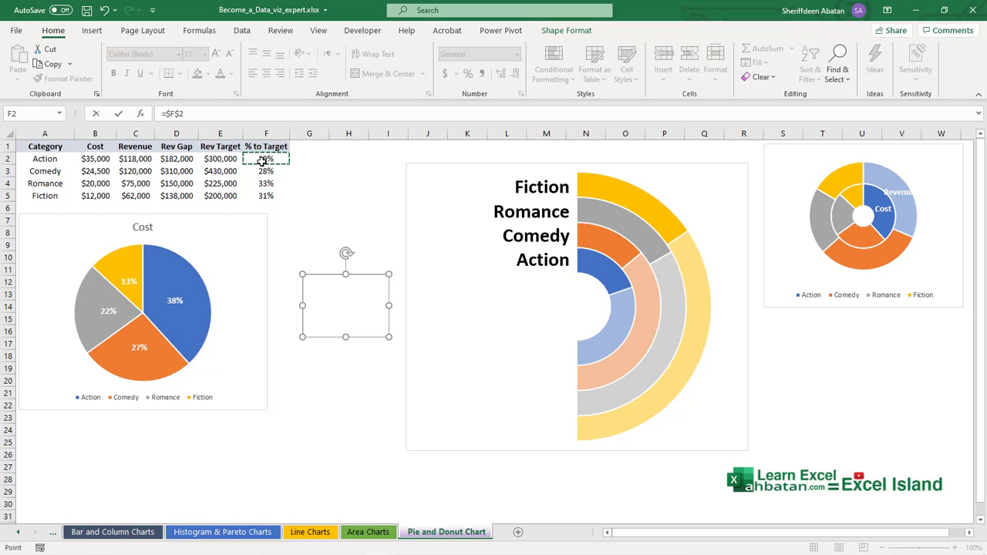
pyautogui.press('Return')
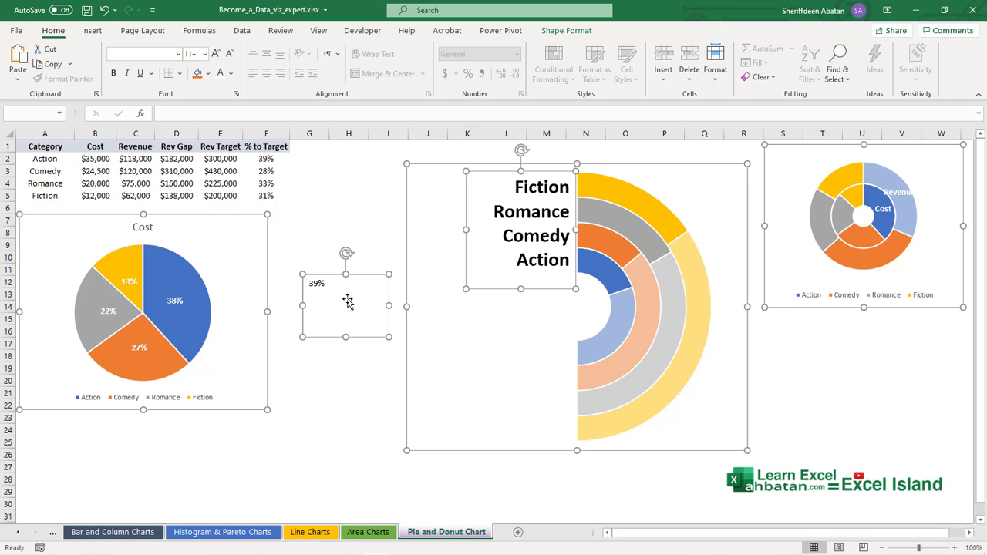
# Make the percentage in the linked text box bold and 14 pt
pyautogui.click(325, 244)
pyautogui.click(324, 287)
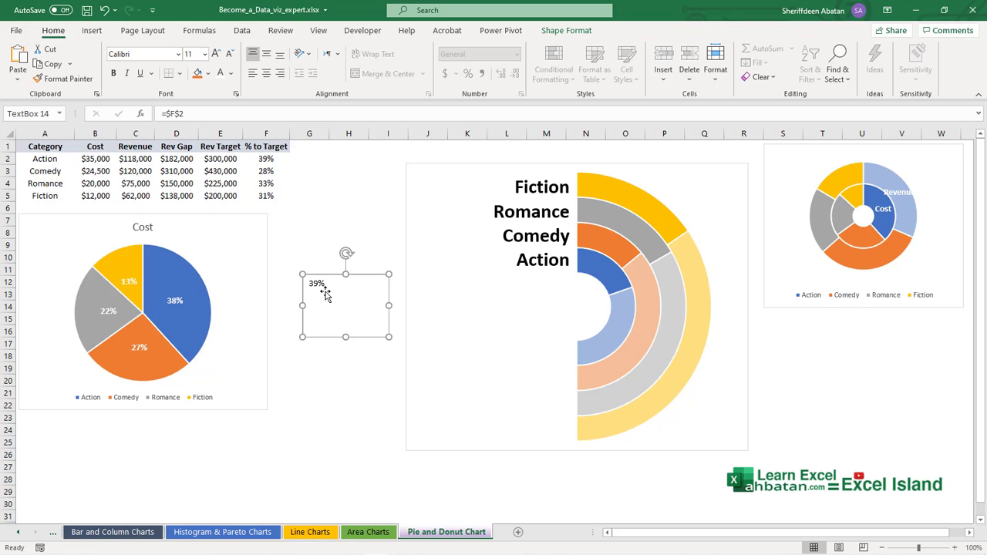
pyautogui.click(309, 232)
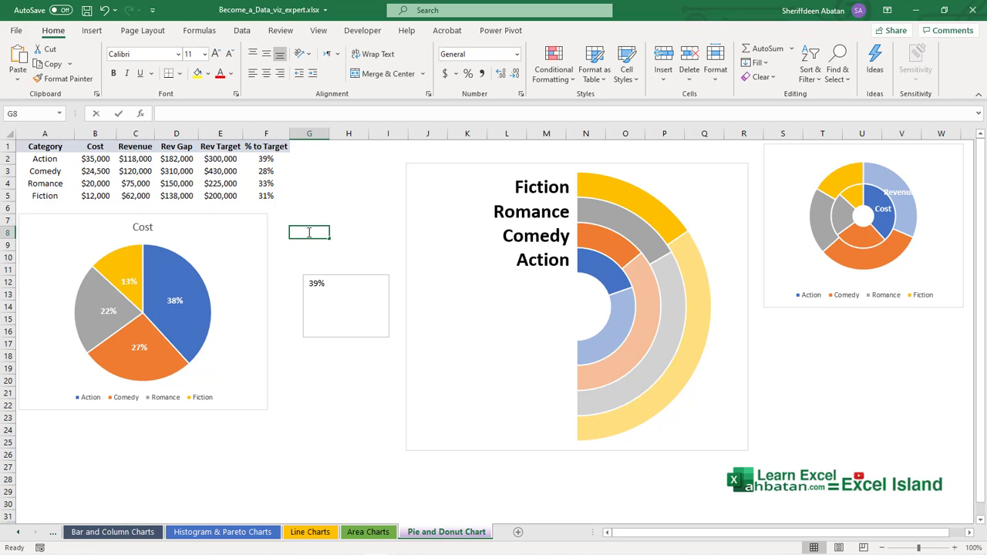
pyautogui.click(320, 283)
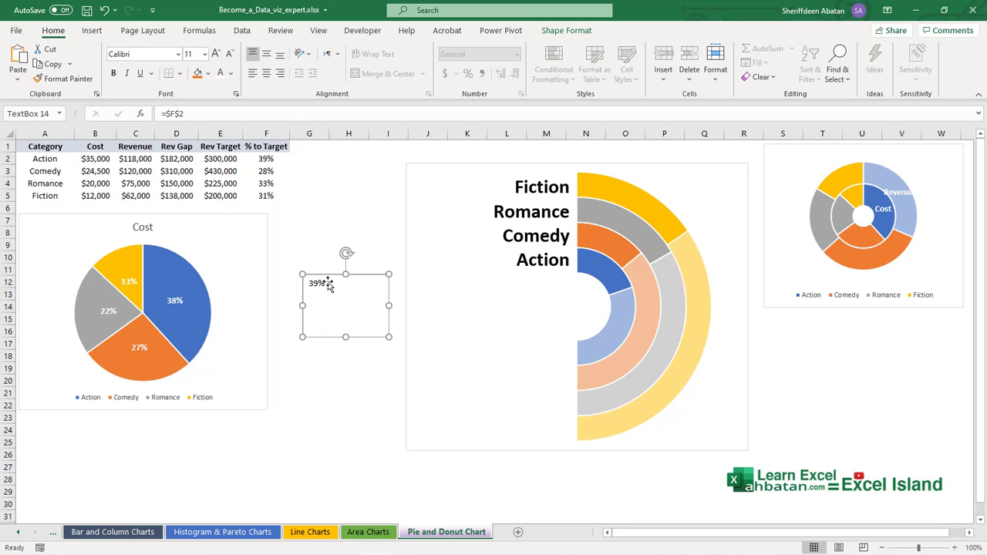
pyautogui.doubleClick(329, 283)
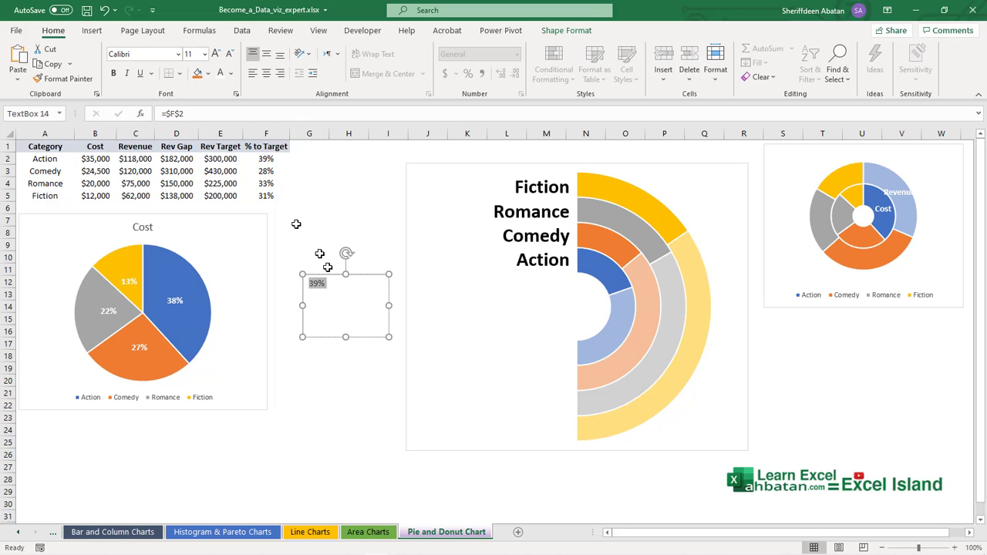
pyautogui.hotkey('ctrl', 'b')
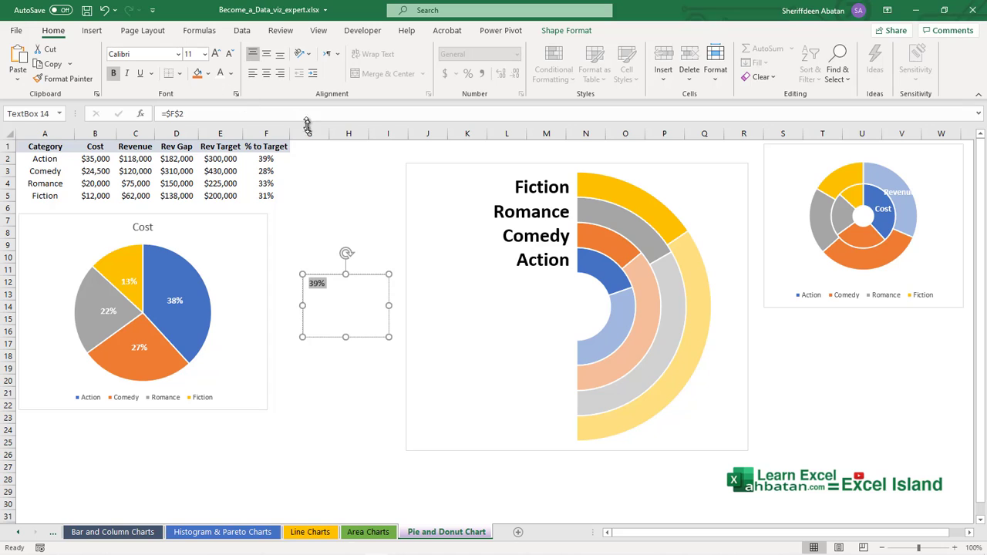
pyautogui.click(217, 54)
pyautogui.click(217, 54)
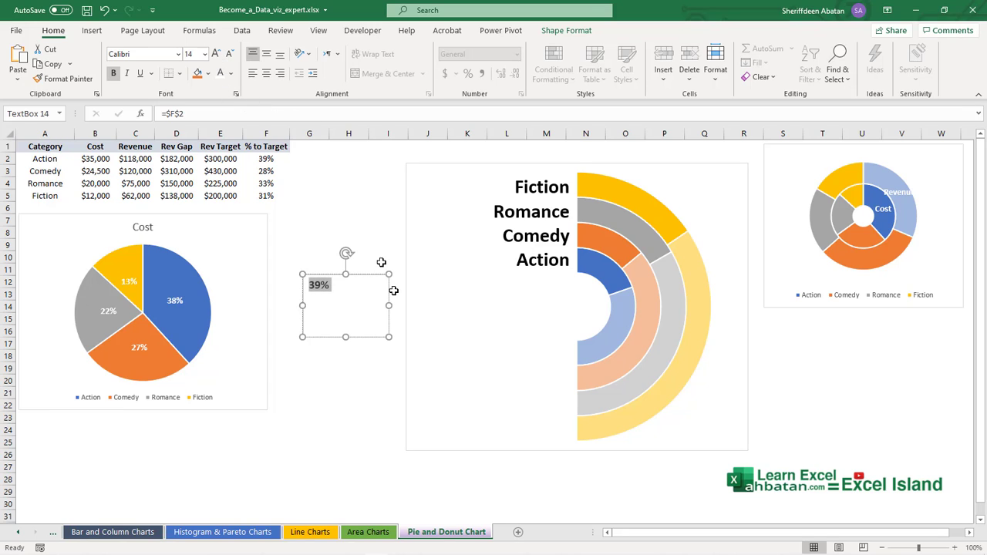
pyautogui.click(351, 171)
# Move the percentage text box onto the chart near the lower ends of the rings and remove its fill and outline
pyautogui.click(359, 278)
pyautogui.moveTo(359, 279); pyautogui.dragTo(573, 362)
pyautogui.rightClick(572, 362)
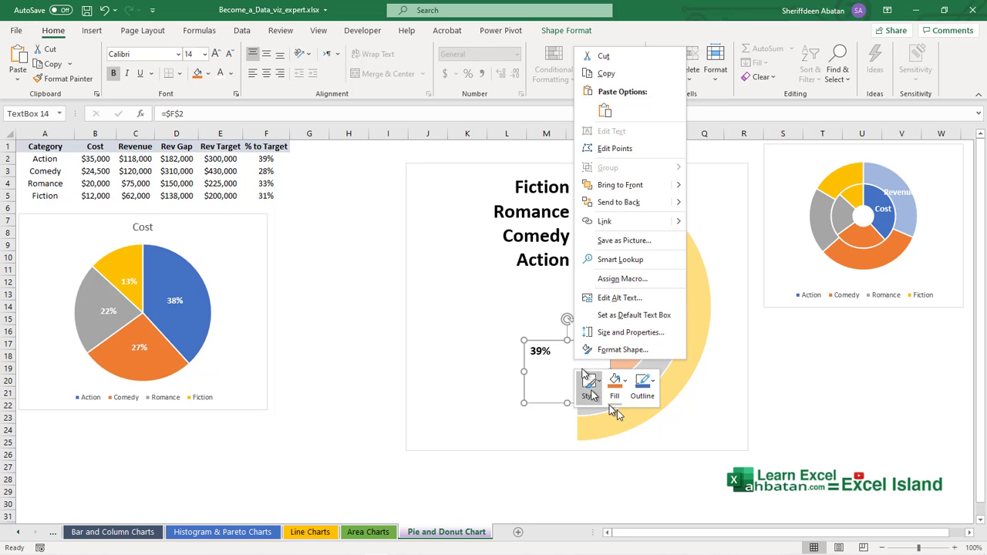
pyautogui.click(655, 355)
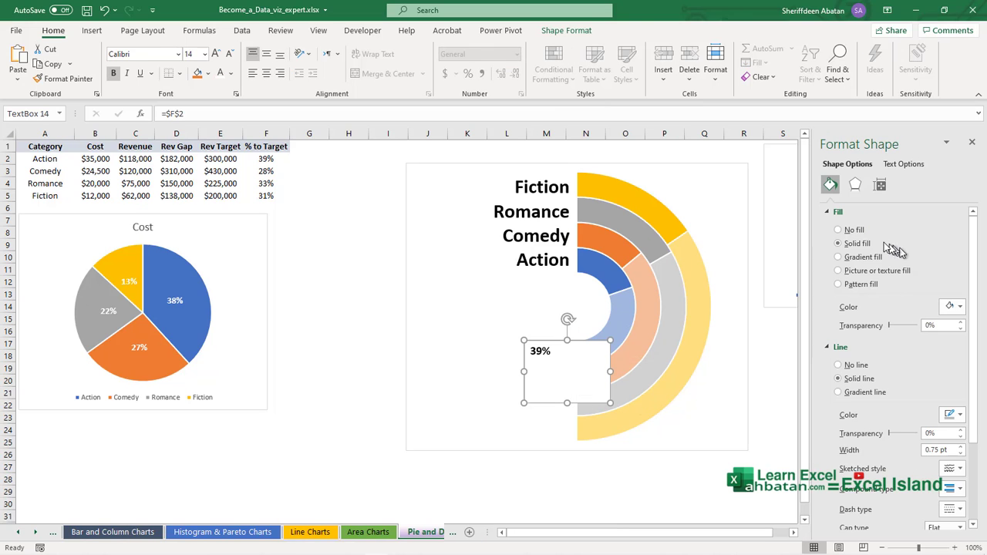
pyautogui.click(858, 232)
pyautogui.click(860, 324)
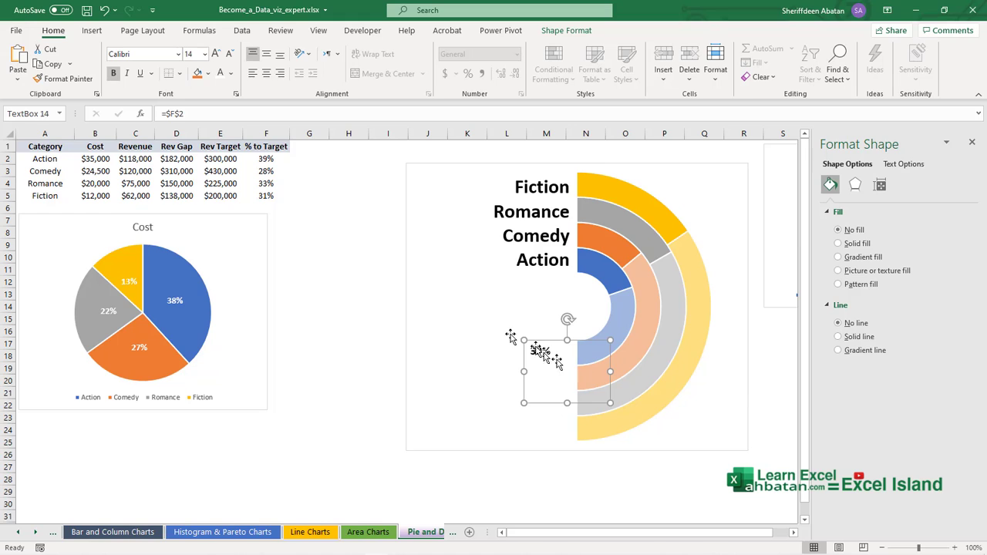
pyautogui.click(364, 256)
# Enlarge the percentage to 20 pt and place it directly beside the lower end of the Action ring
pyautogui.click(542, 360)
pyautogui.moveTo(552, 351); pyautogui.dragTo(543, 350)
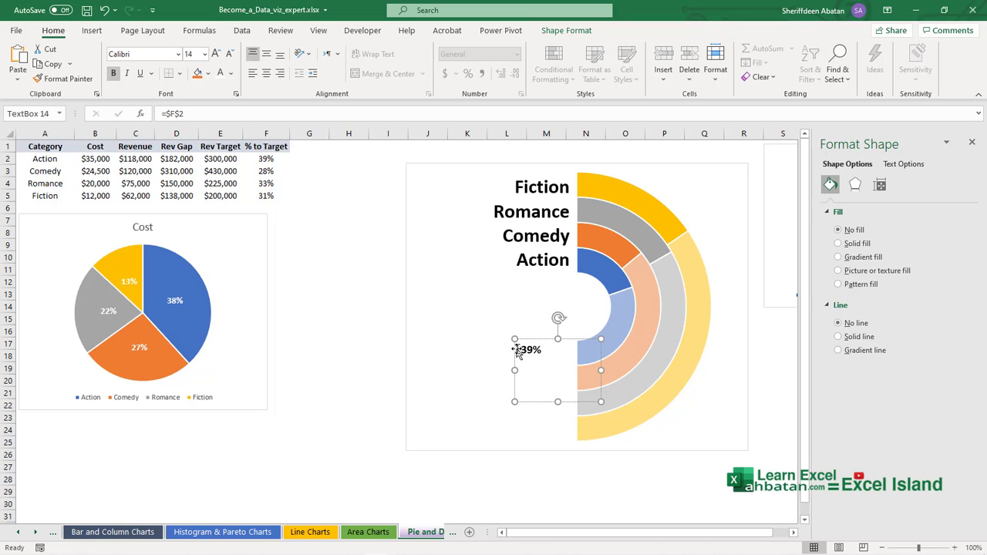
pyautogui.doubleClick(549, 350)
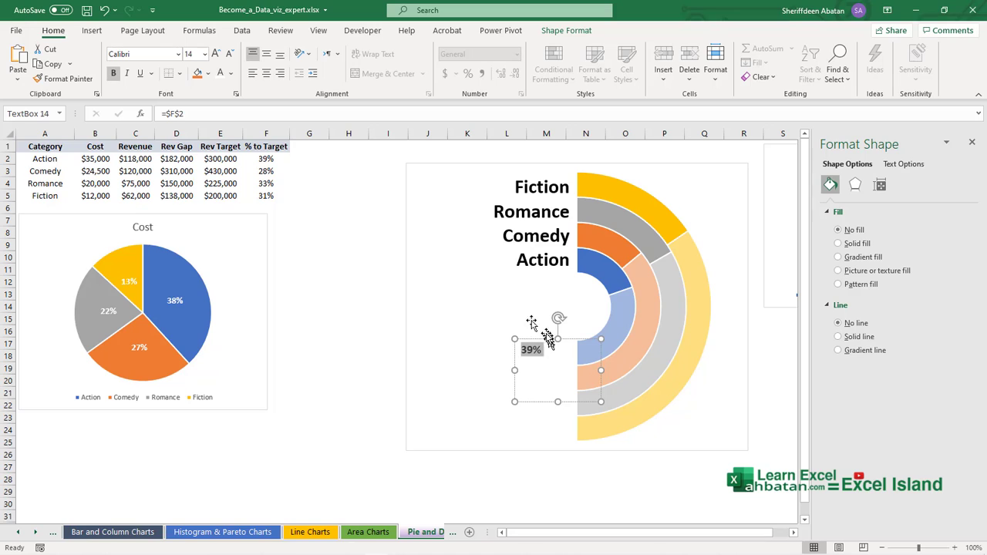
pyautogui.click(217, 54)
pyautogui.click(217, 54)
pyautogui.click(216, 54)
pyautogui.click(359, 225)
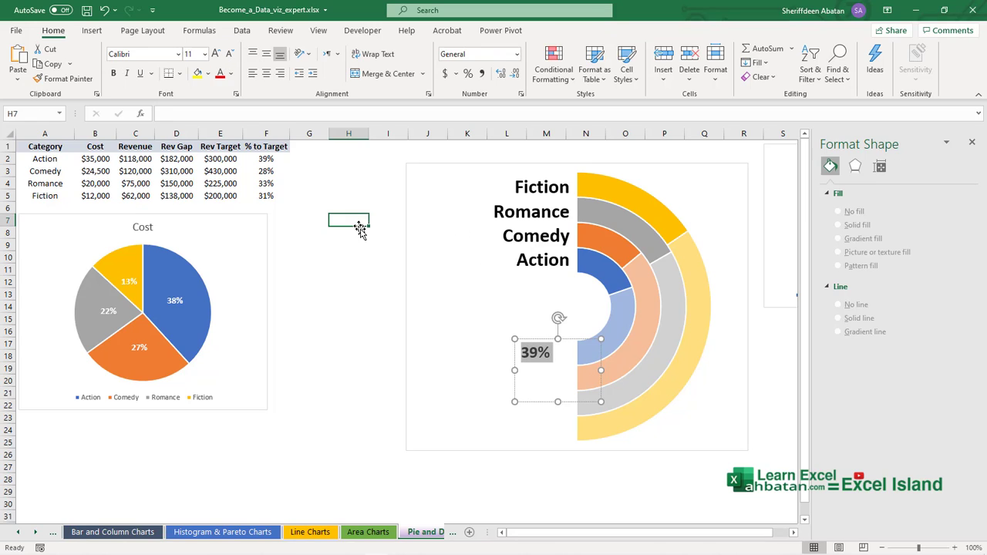
pyautogui.click(557, 358)
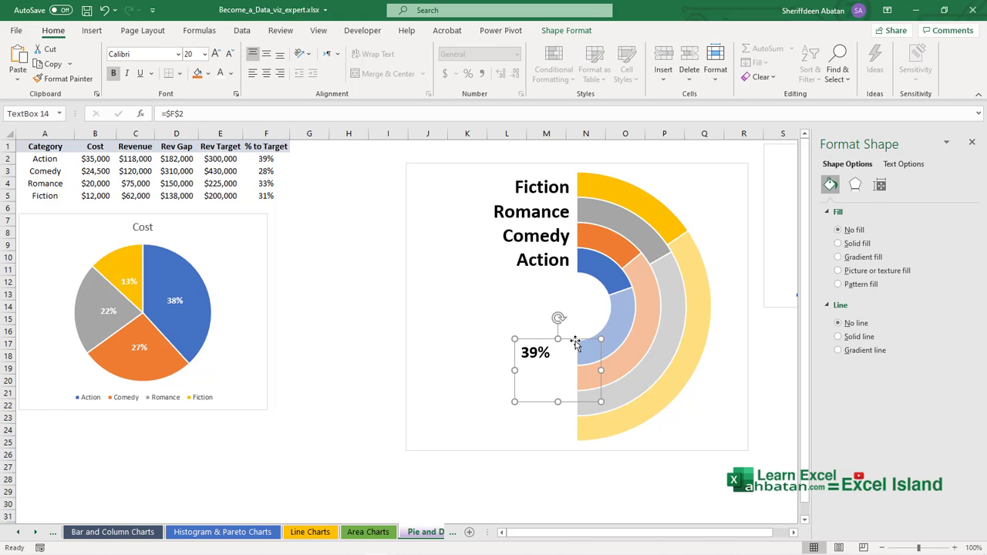
pyautogui.moveTo(574, 349); pyautogui.dragTo(595, 340)
pyautogui.click(361, 206)
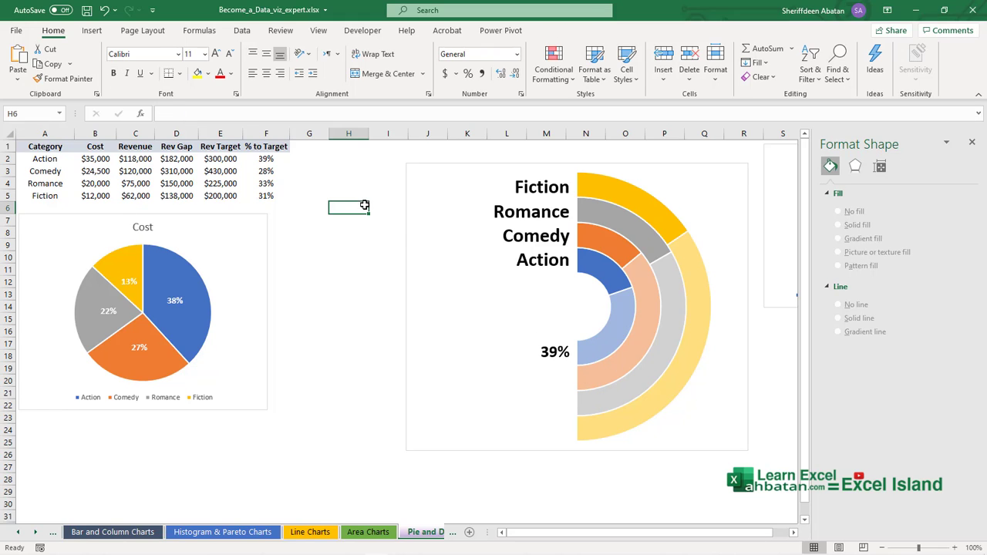
# Set Action's revenue target in E2 to 400000 to test the linked percentage and ring
pyautogui.click(219, 159)
pyautogui.doubleClick(213, 158)
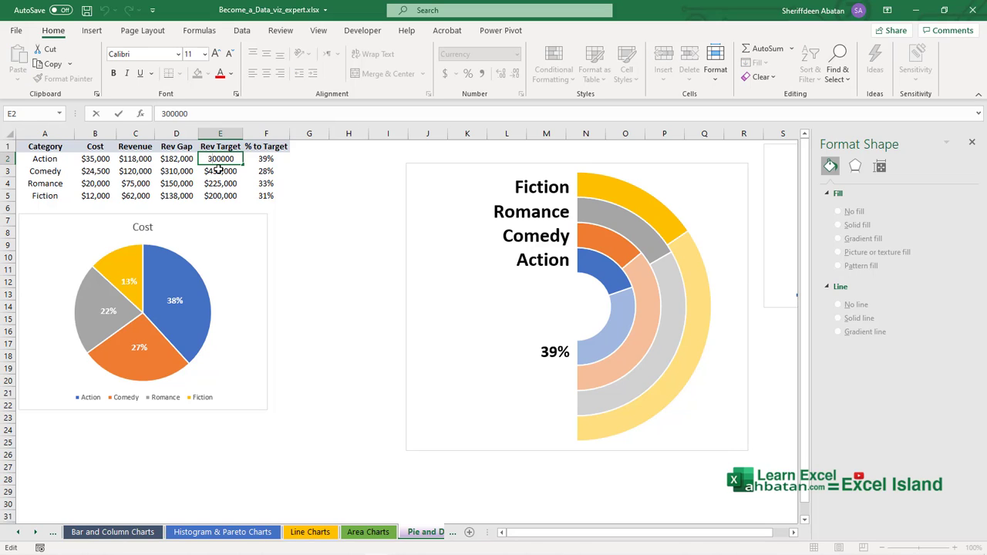
pyautogui.press('BackSpace')
pyautogui.write('4')
pyautogui.press('Return')
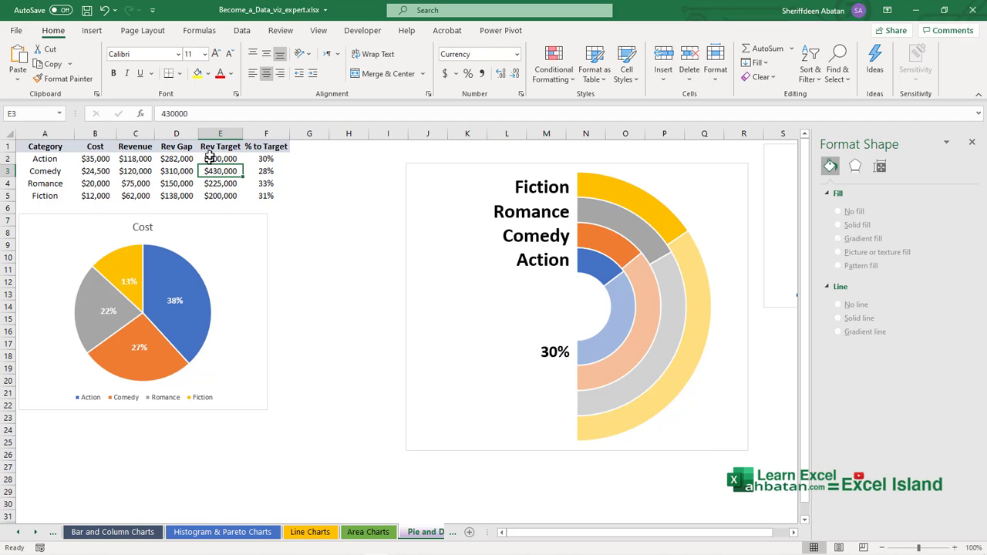
# Set Action's revenue target in E2 to 200000 and close the shape formatting pane
pyautogui.doubleClick(210, 160)
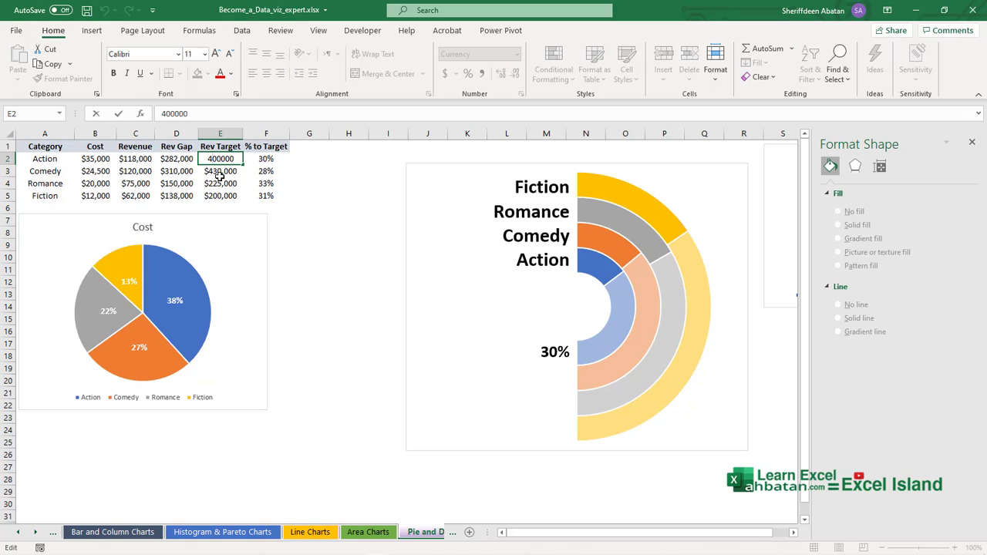
pyautogui.press('BackSpace')
pyautogui.press('Return')
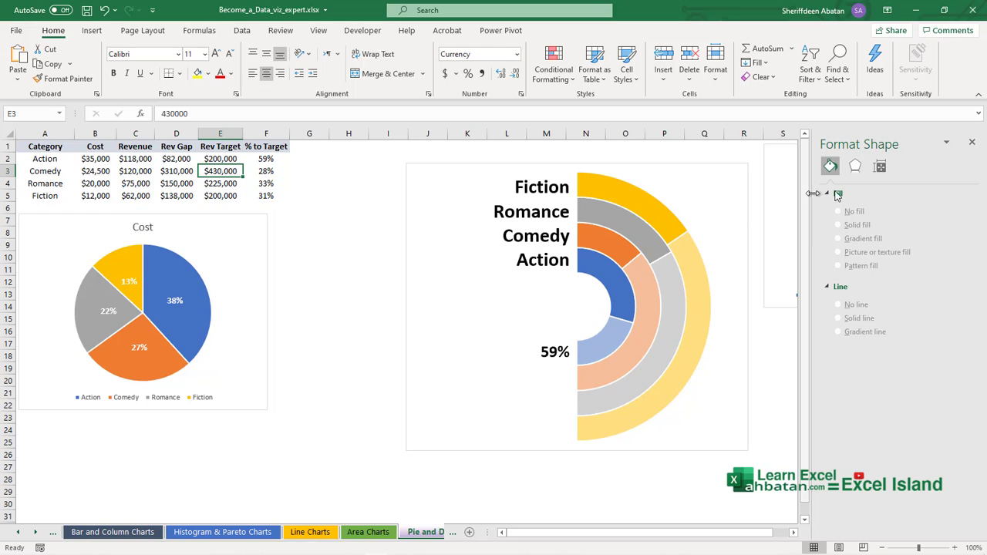
pyautogui.click(971, 142)
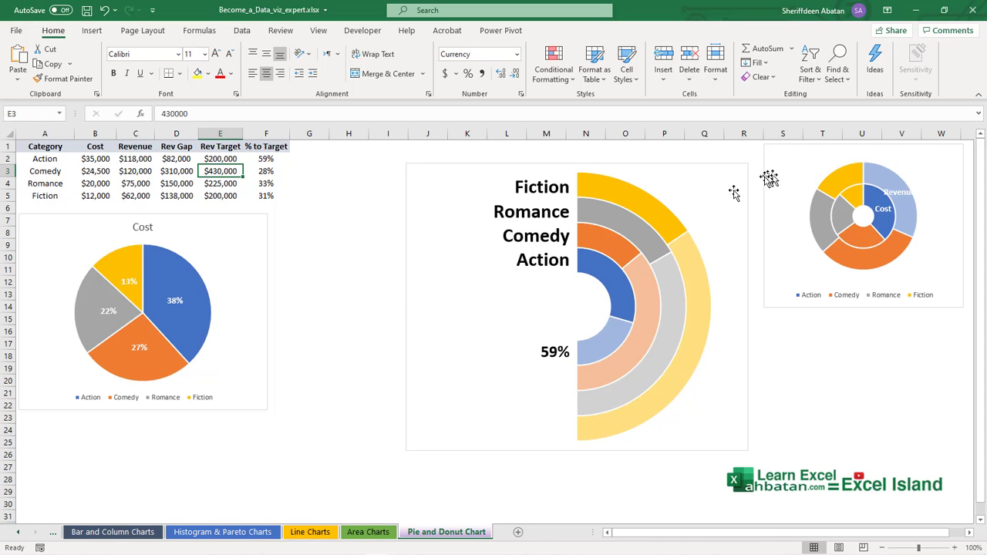
# Move the small Cost and Revenue doughnut chart slightly lower and the Cost pie chart slightly to the right
pyautogui.click(731, 194)
pyautogui.moveTo(725, 196); pyautogui.dragTo(738, 220)
pyautogui.click(792, 168)
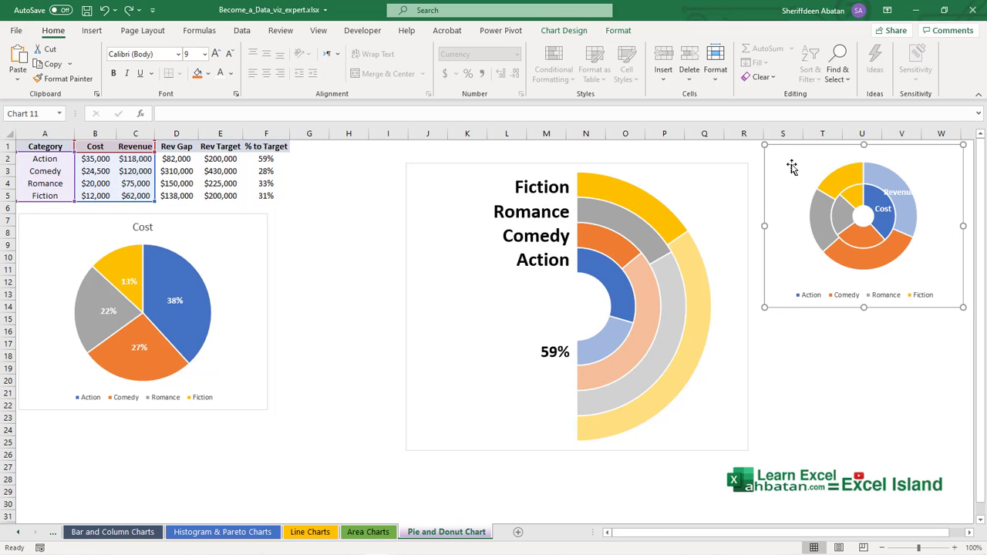
pyautogui.moveTo(797, 172); pyautogui.dragTo(790, 199)
pyautogui.moveTo(254, 236); pyautogui.dragTo(272, 227)
# Stretch the small Cost and Revenue doughnut chart downward to about row 24
pyautogui.click(837, 319)
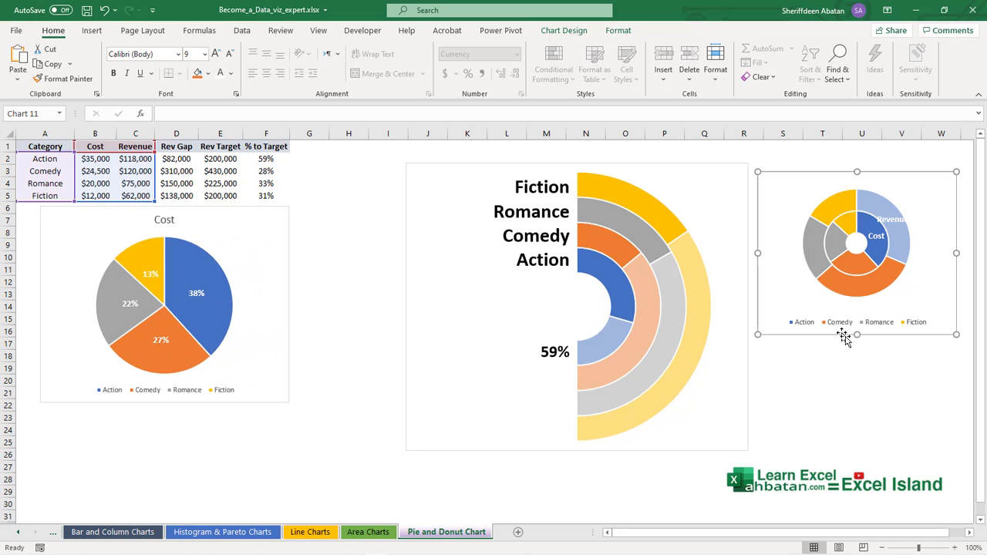
pyautogui.moveTo(857, 335); pyautogui.dragTo(858, 437)
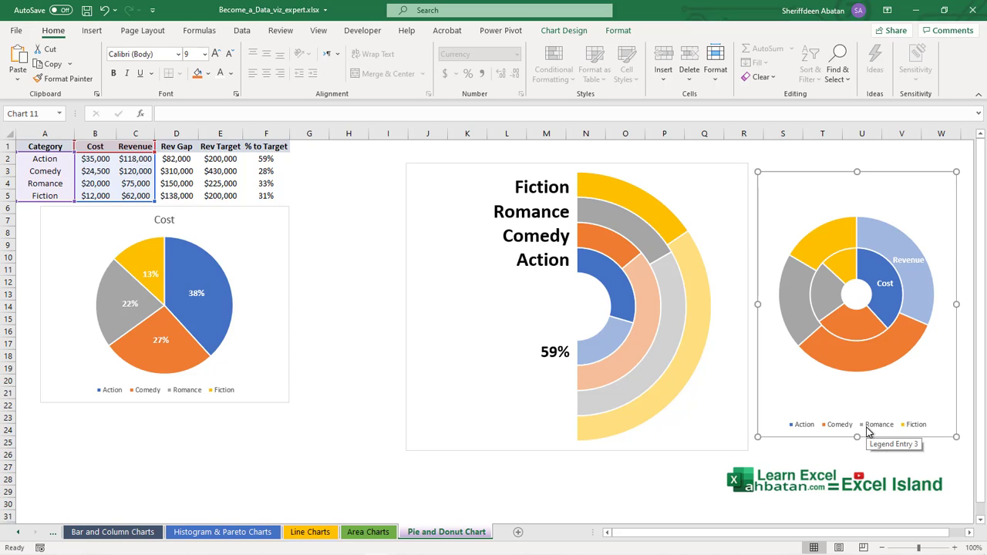